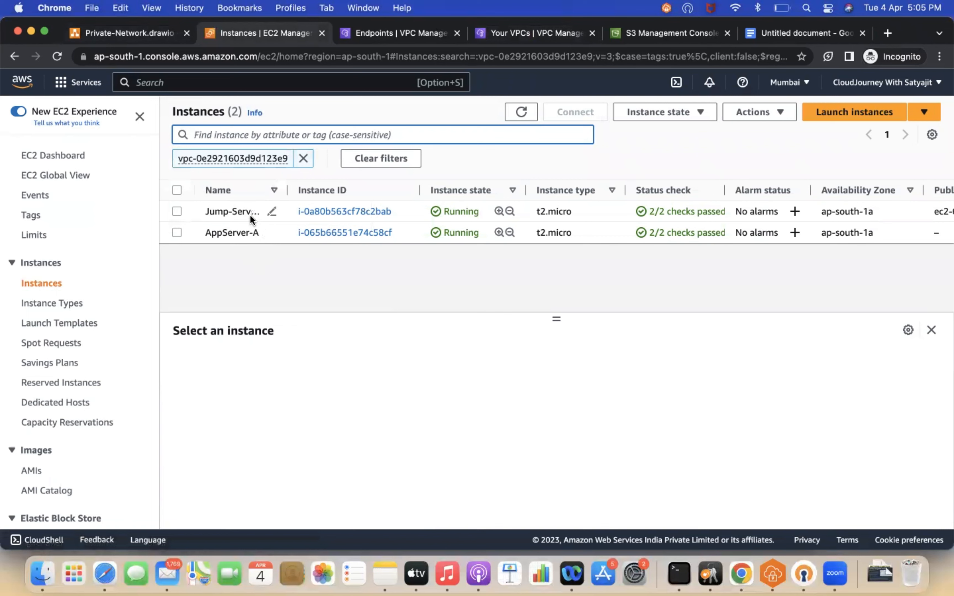
Step: Inspect the Jump-Server-A and AppServer-A instance details, including AppServer-A's security and networking information
click(176, 212)
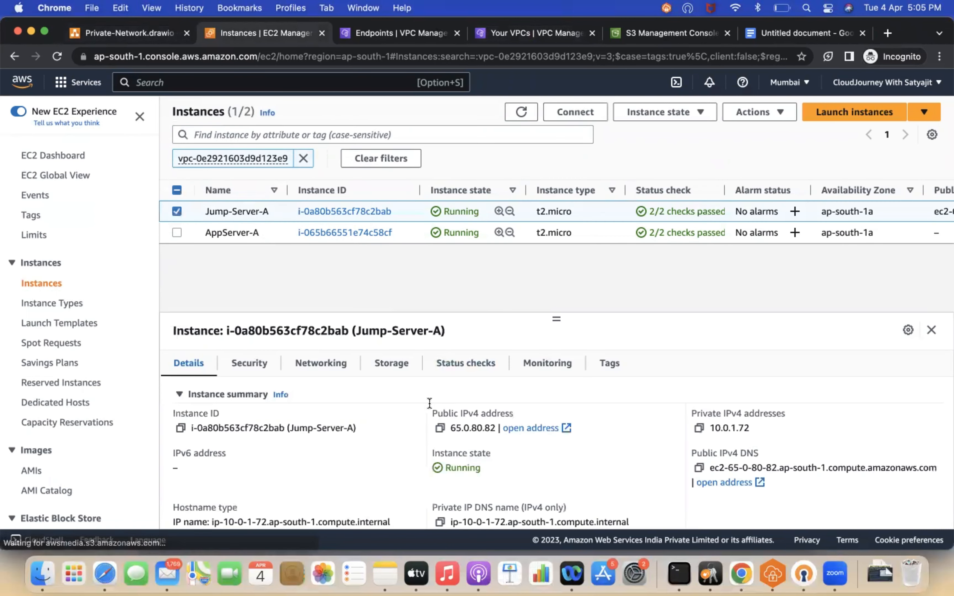
click(176, 211)
click(177, 233)
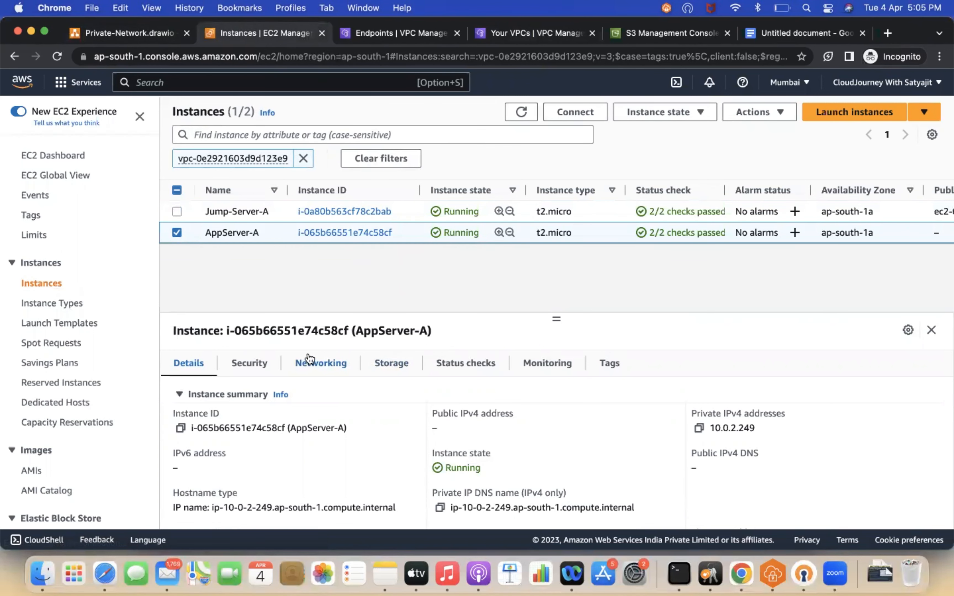
click(241, 363)
click(318, 364)
scroll(428, 489, down, 5)
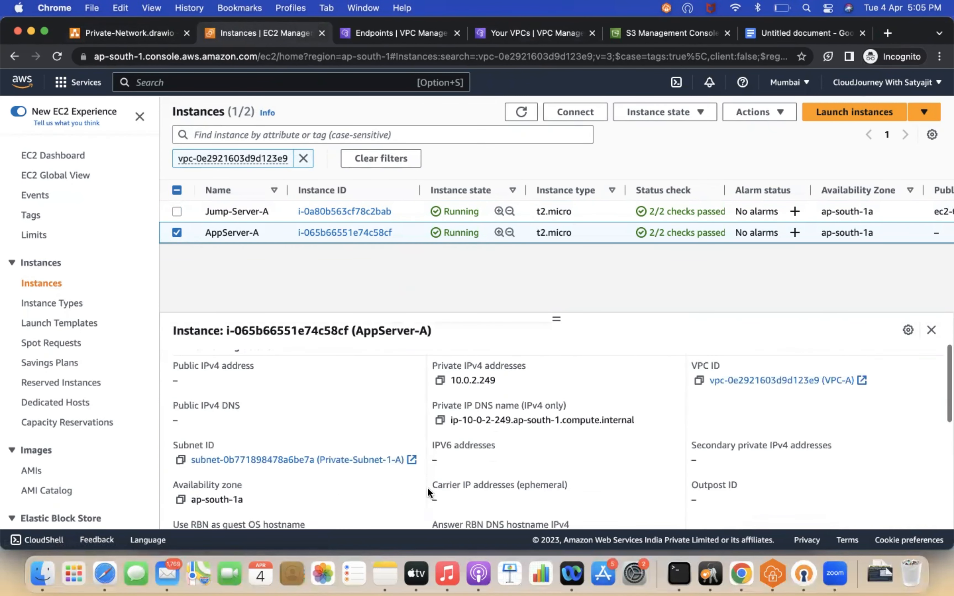
scroll(368, 397, up, 5)
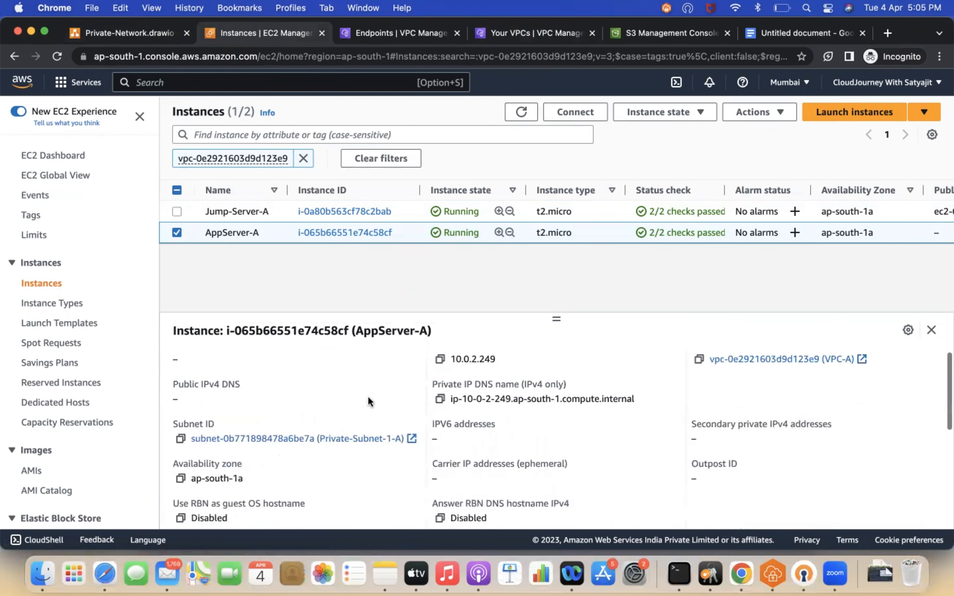
Step: Copy VPC-B's VPC ID from its details in the VPC list
click(522, 34)
click(177, 242)
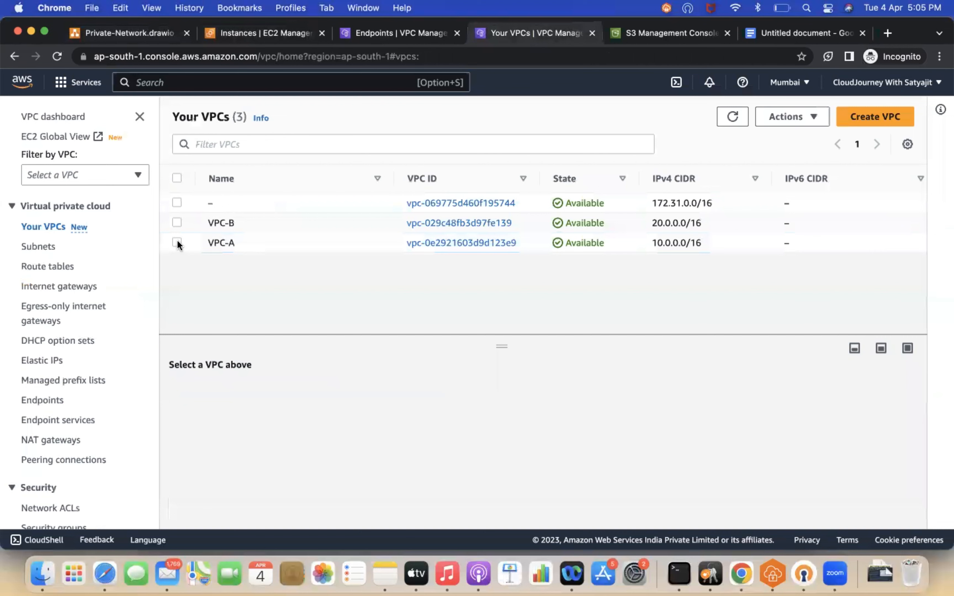
click(176, 223)
click(188, 481)
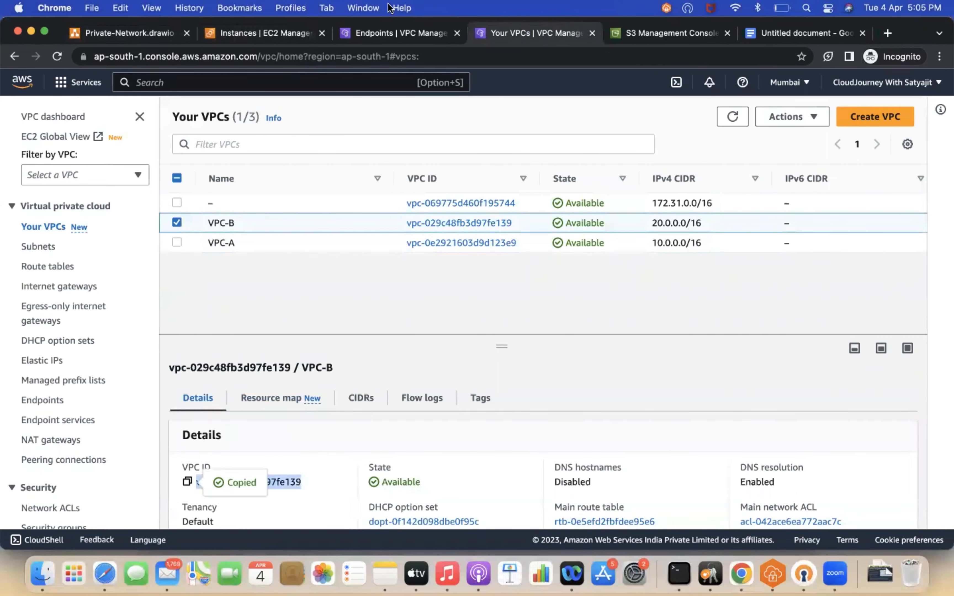
Step: Clear the instance filter and filter the instance list by VPC-B's copied VPC ID
click(359, 33)
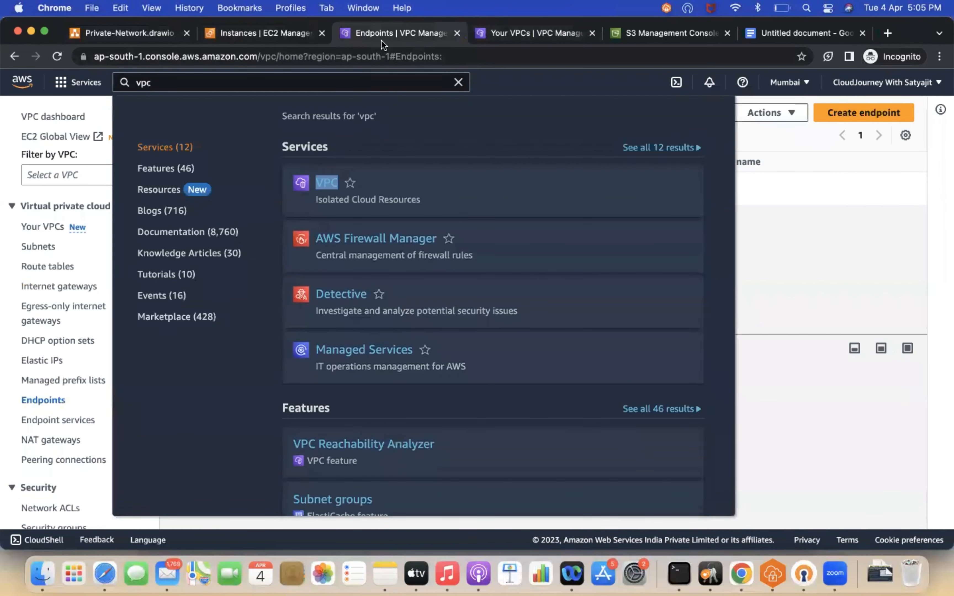
click(13, 181)
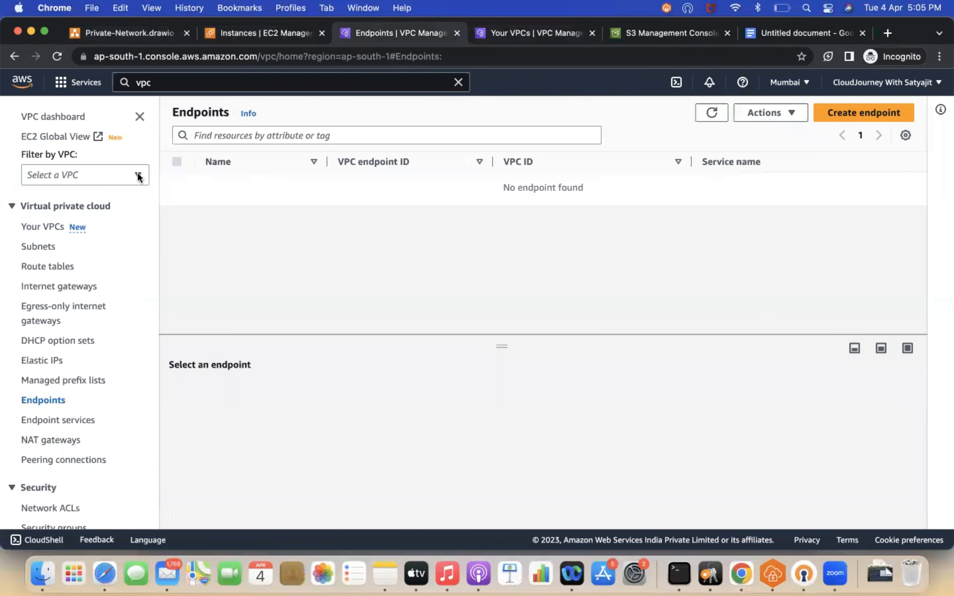
click(276, 33)
click(304, 159)
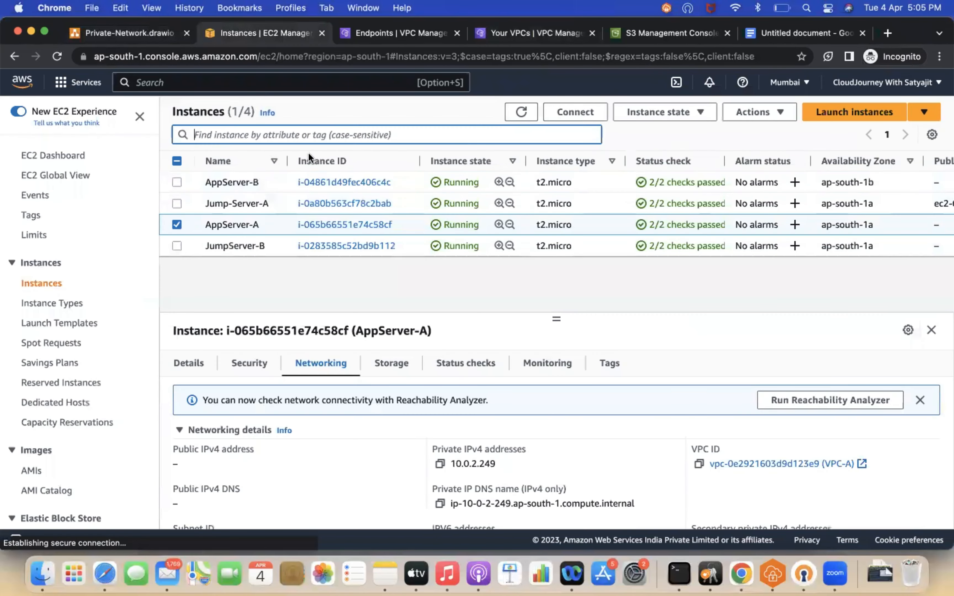
click(240, 135)
key(super+v)
key(Return)
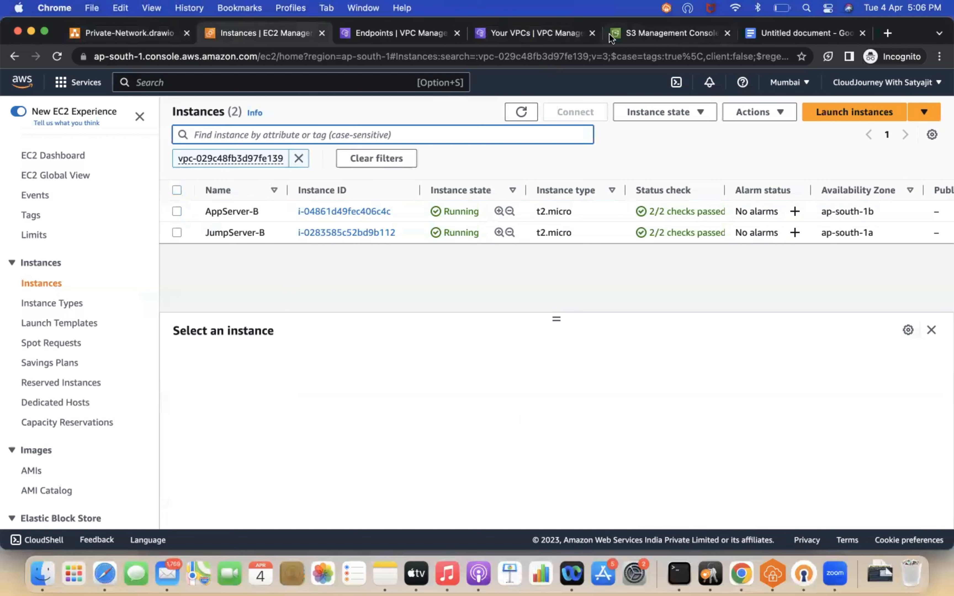
Step: Clear the VPC filter, select Jump-Server-A and copy its public IPv4 address
click(297, 157)
click(178, 203)
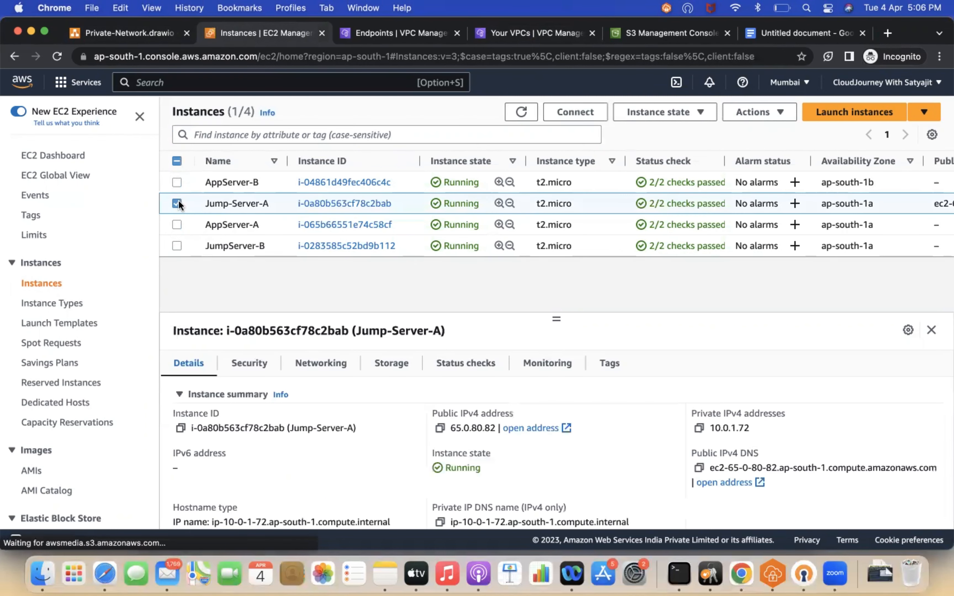
click(381, 33)
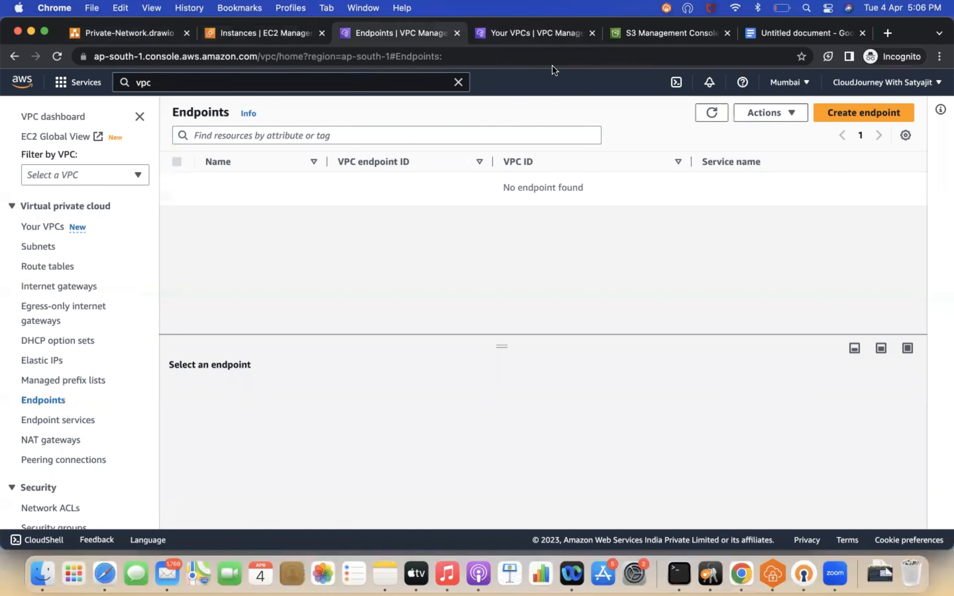
click(512, 33)
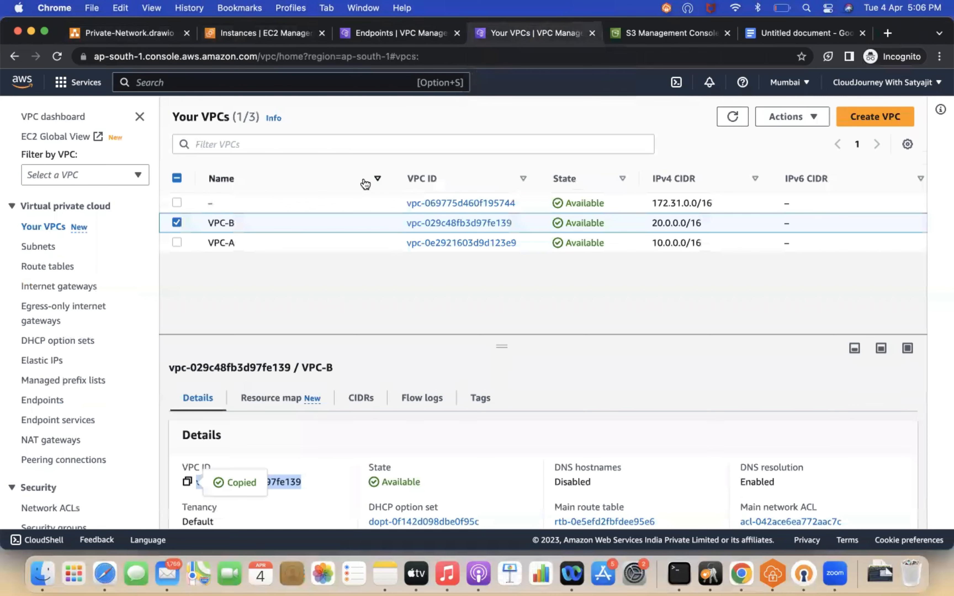
click(375, 33)
click(294, 32)
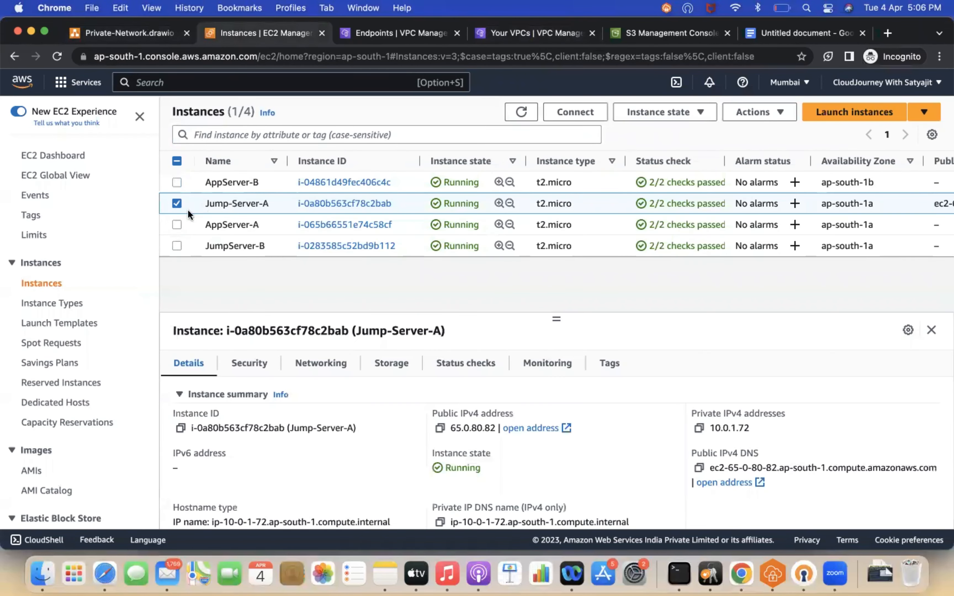
click(440, 428)
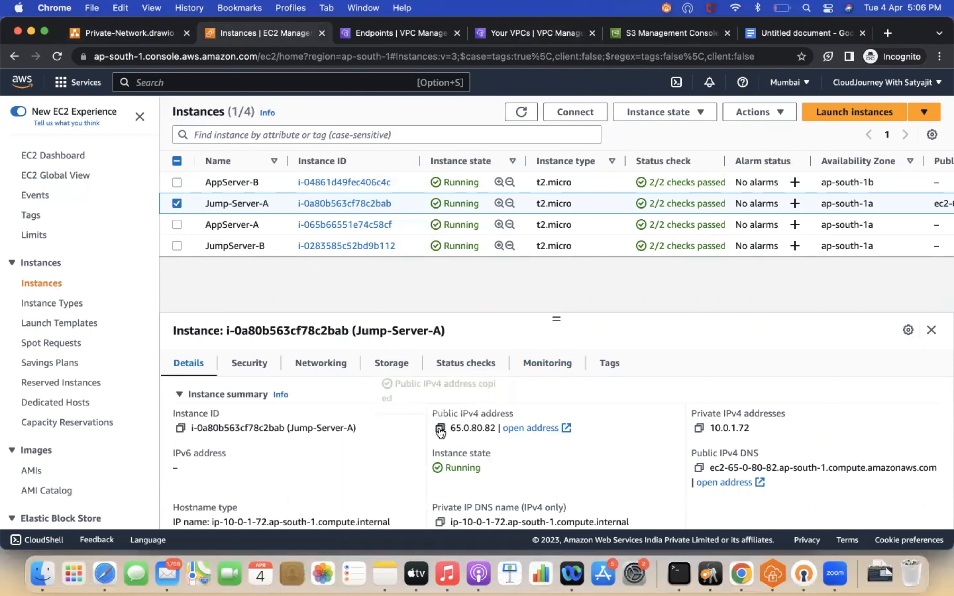
Step: Open Terminal, enlarge its font and switch it to a full-screen window
click(678, 573)
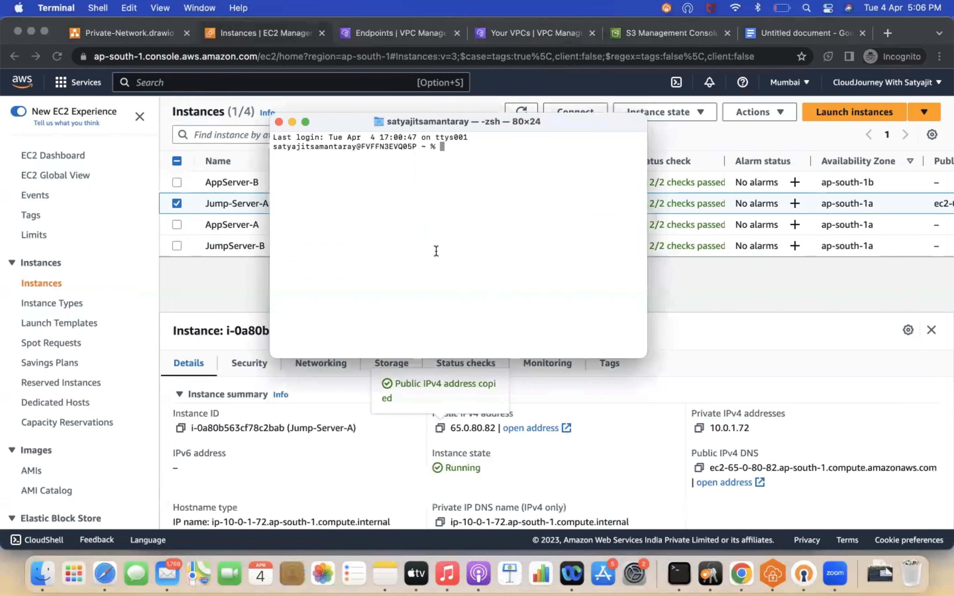
key(super+plus)
key(super+plus)
key(super+plus)
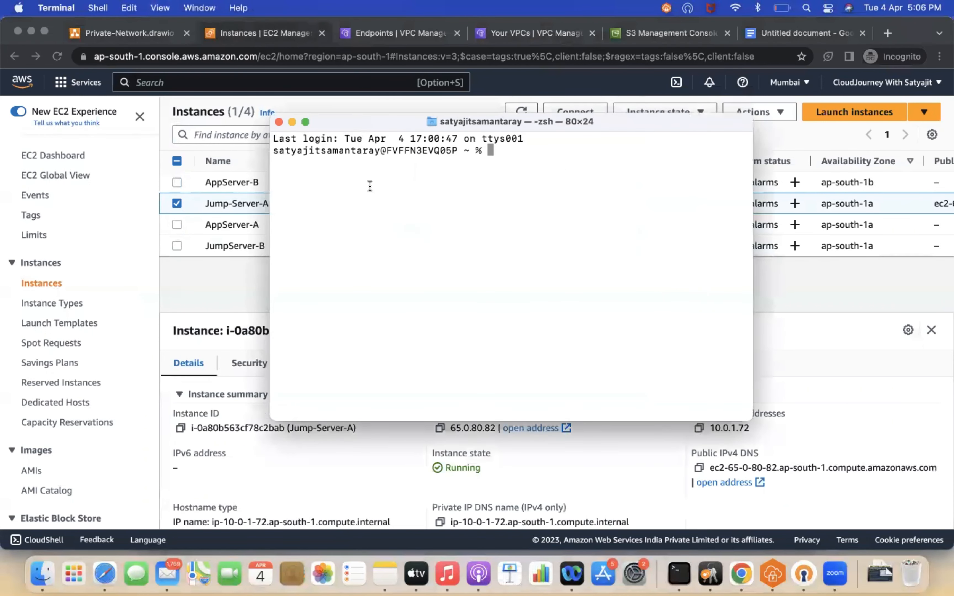
click(305, 121)
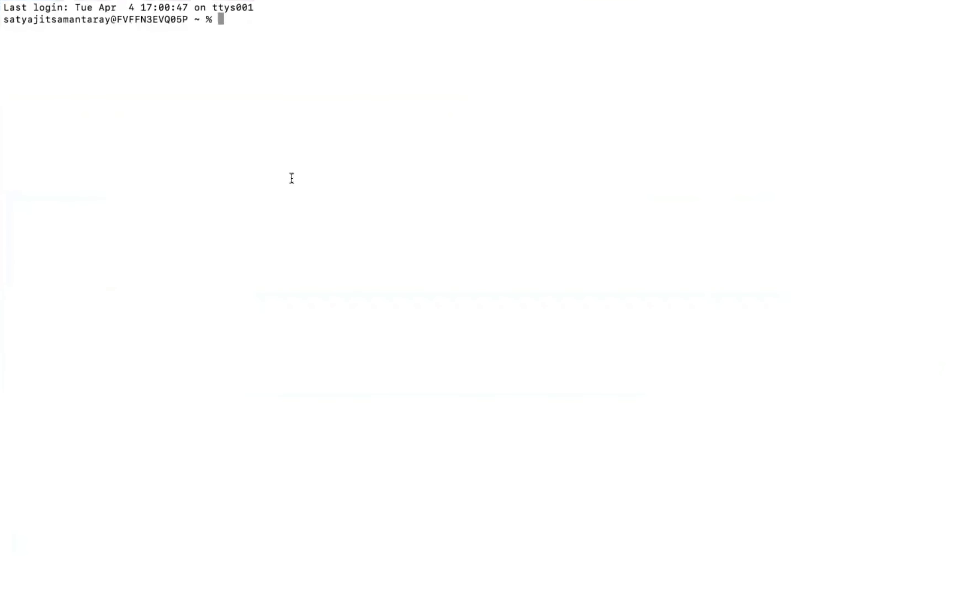
key(super+plus)
key(Return)
key(Return)
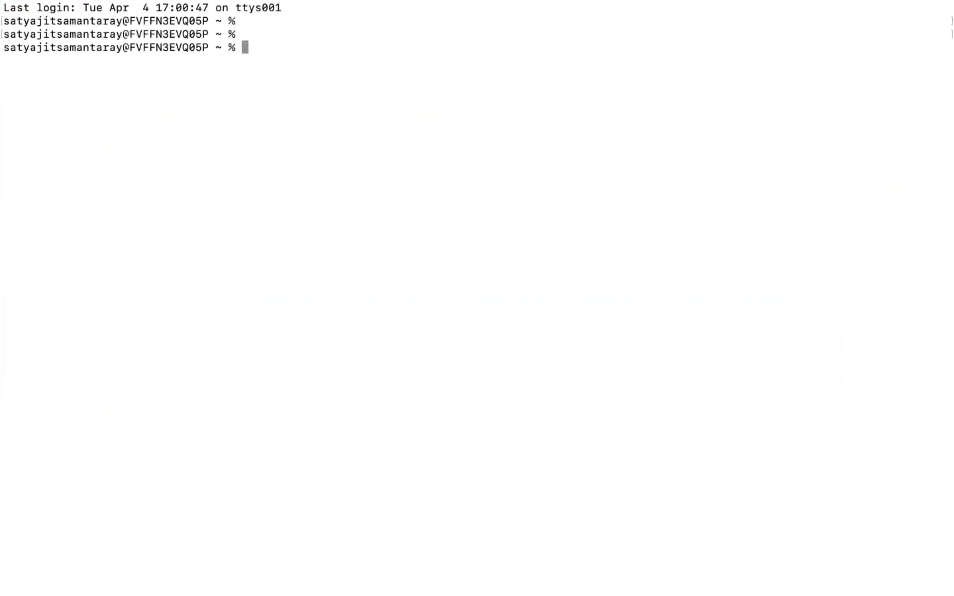
Step: Try to SSH into Jump-Server-A with key Downloads/privatekey.pem as ec2-user at the pasted public IP
text(ssh -i Dow)
key(Tab)
text(p)
key(Tab)
text(e)
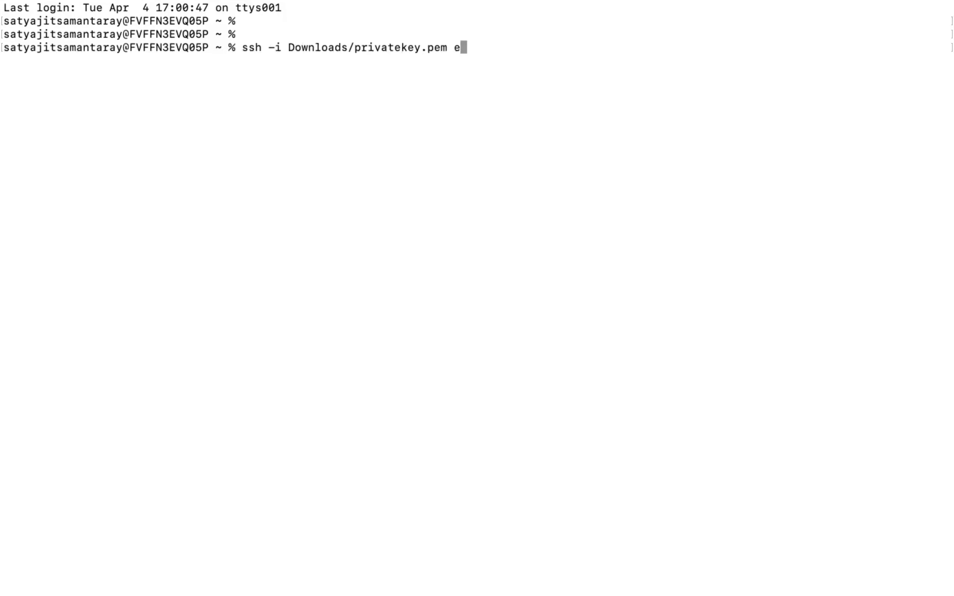
text(c2-user2)
text(65.0.80.82)
key(Return)
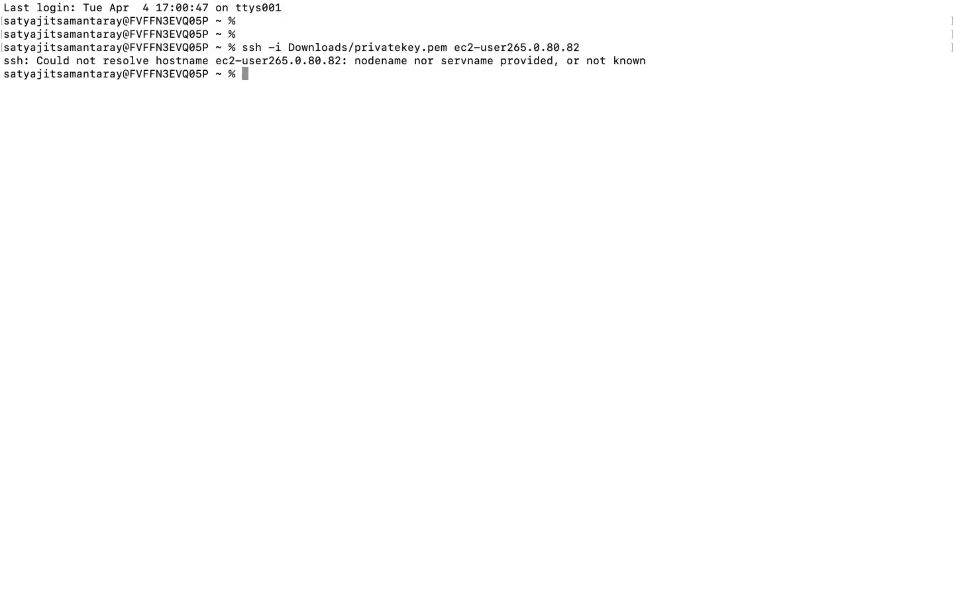
key(Up)
key(Left)
key(Left)
key(Left)
key(Left)
key(Left)
key(Left)
key(Left)
key(Left)
key(Left)
key(Left)
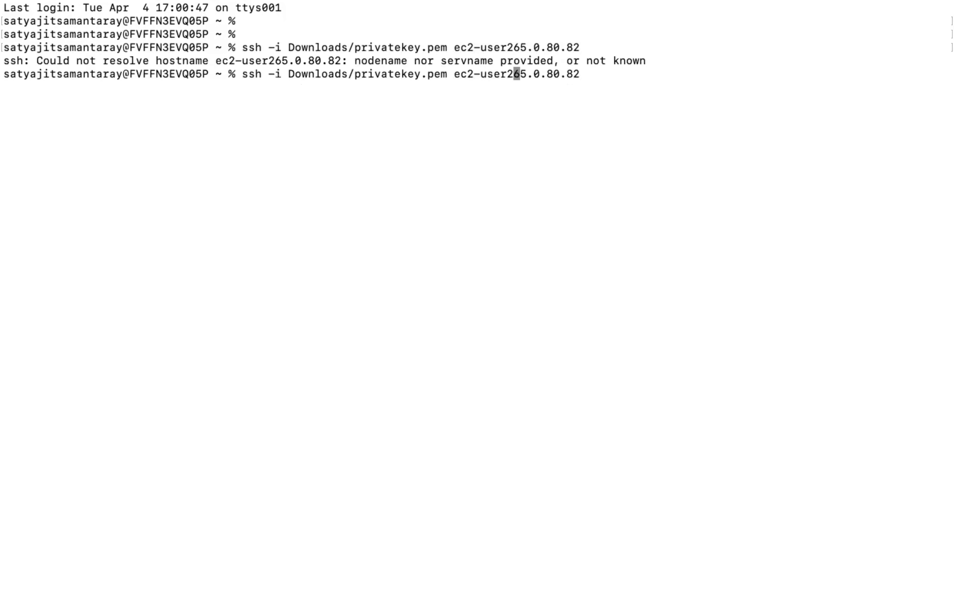
key(BackSpace)
text(@)
key(Return)
key(Return)
key(Return)
key(Return)
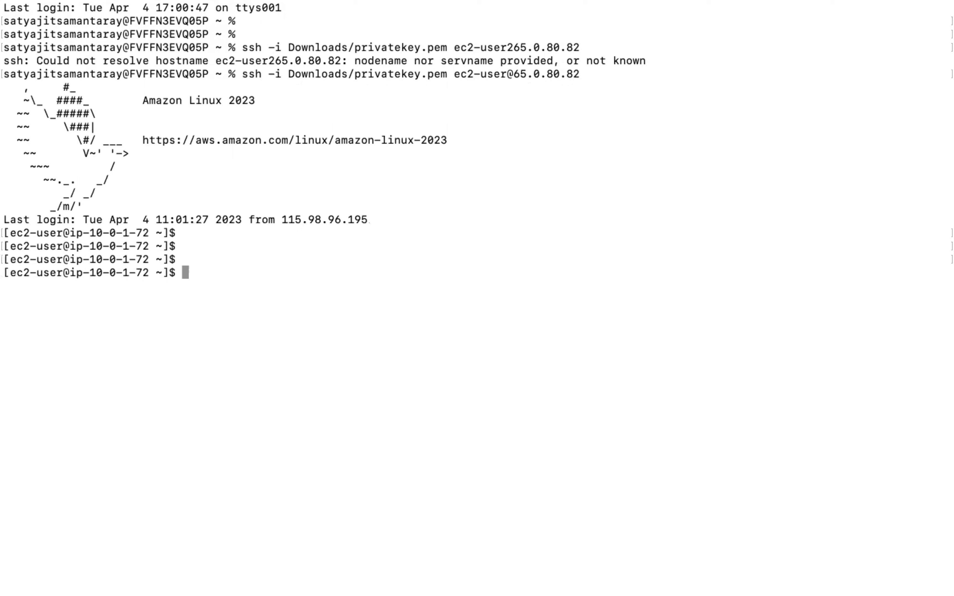
text(ssh -i privatekey.pem ec2-user@10.0.2.249)
key(Return)
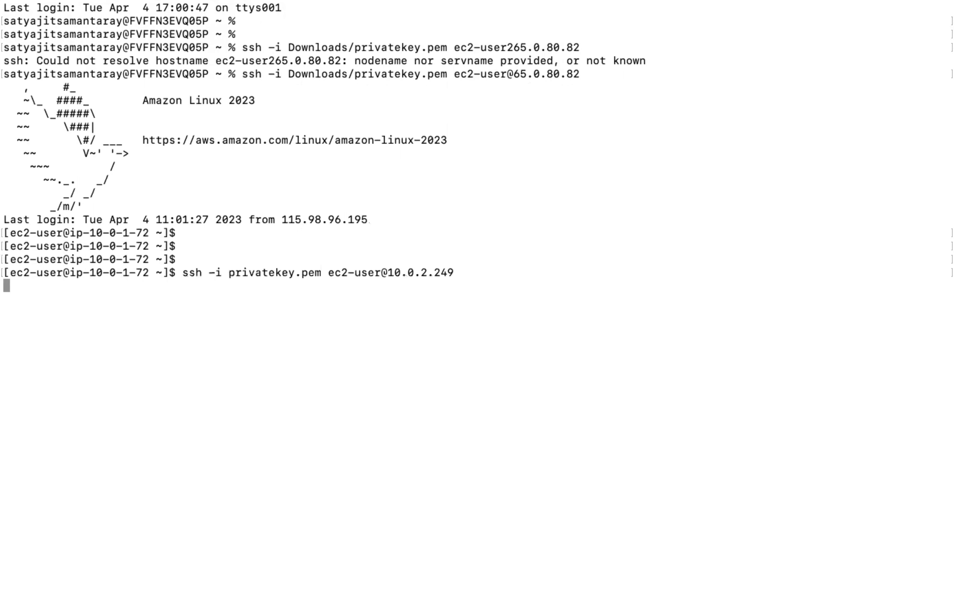
key(Return)
key(Return)
key(Return)
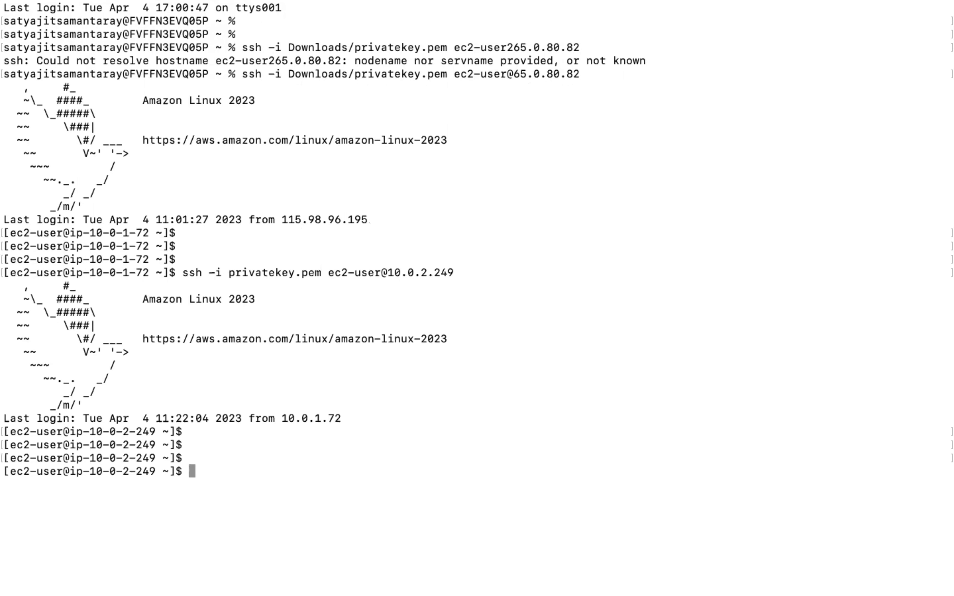
Step: Run aws s3 ls on AppServer-A and interrupt the hanging command
text(aws s3 ls)
key(Return)
key(ctrl+c)
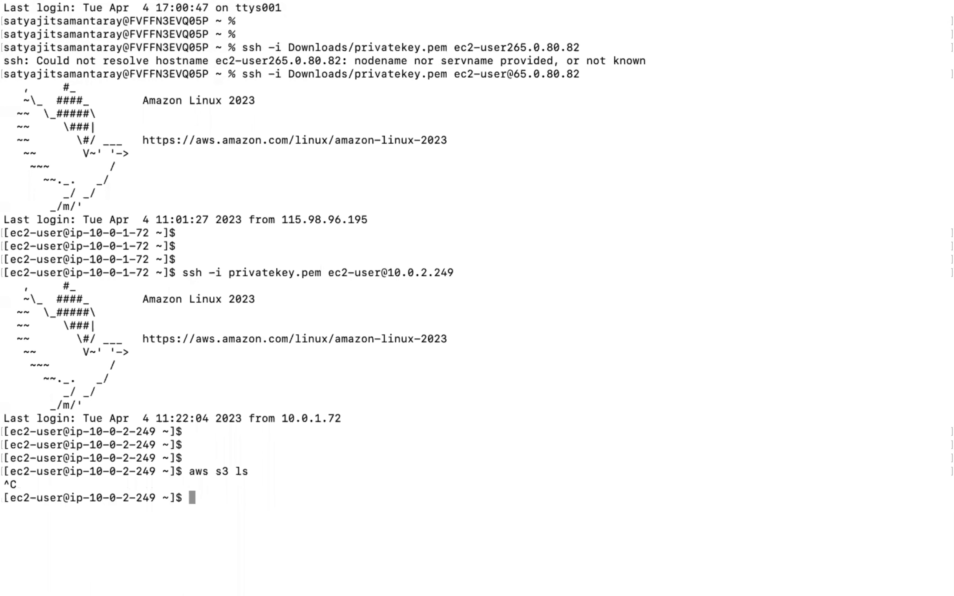
Step: Leave the terminal and start creating a new VPC endpoint
mouse_move(26, 13)
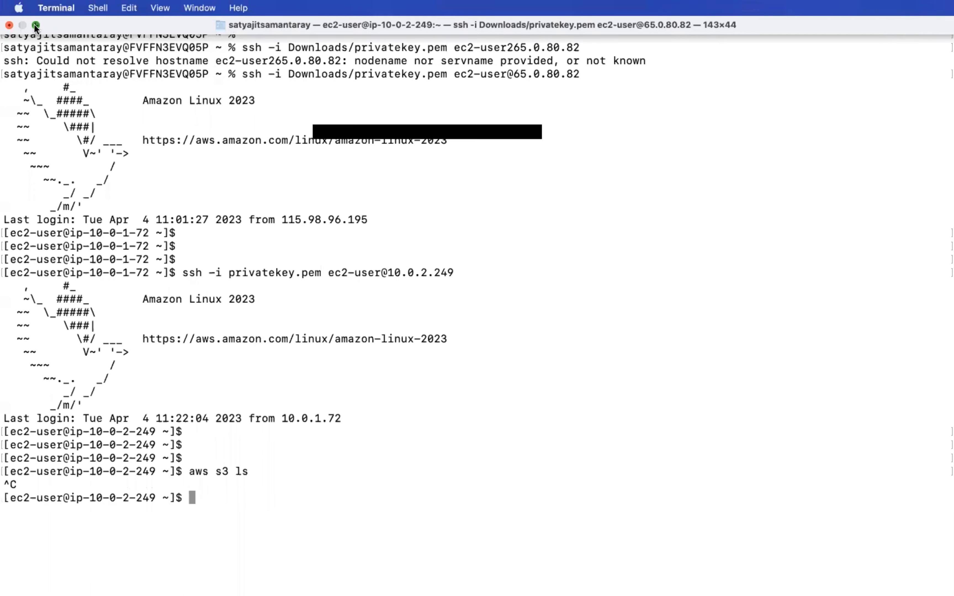
click(35, 25)
click(234, 276)
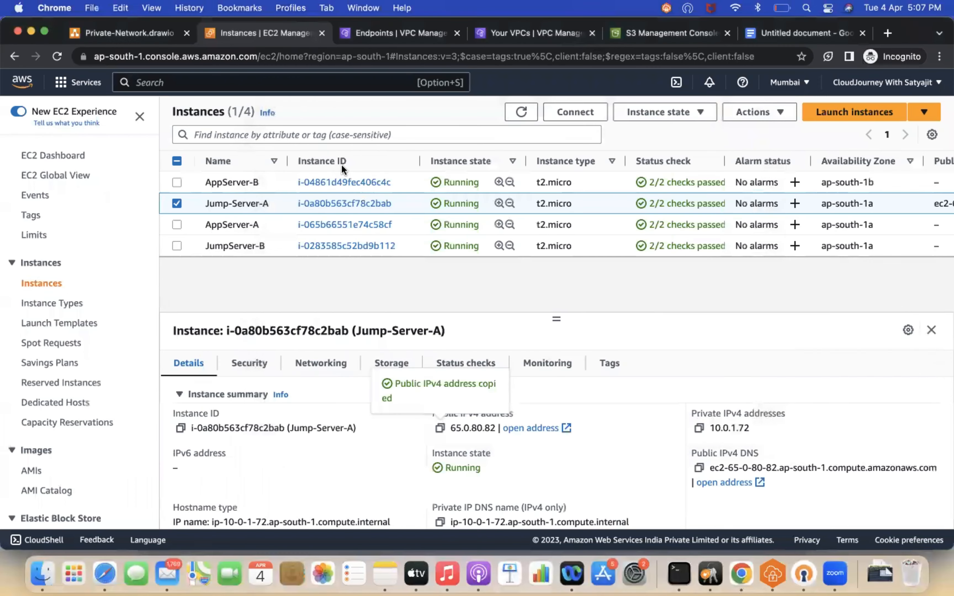
click(389, 39)
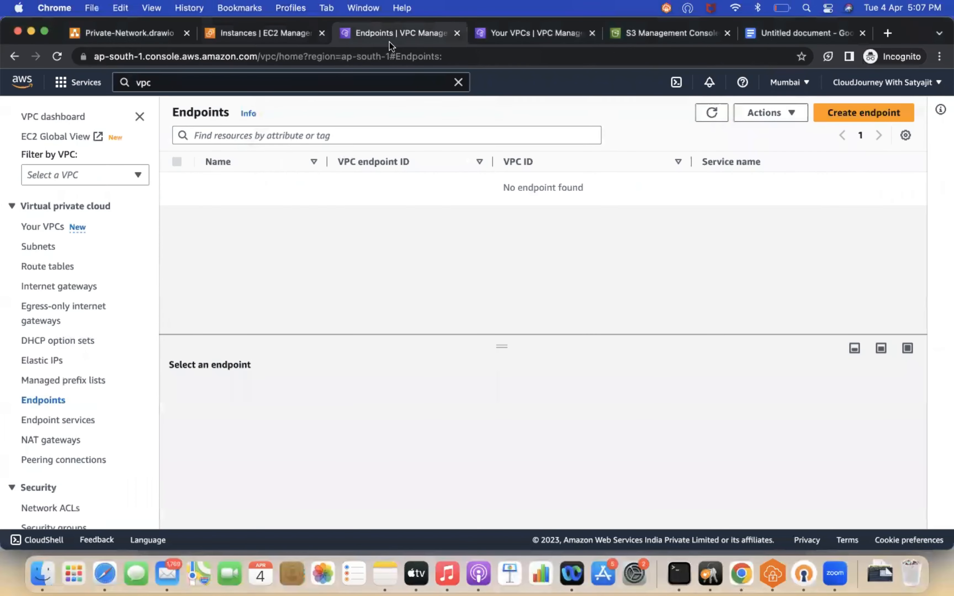
click(842, 112)
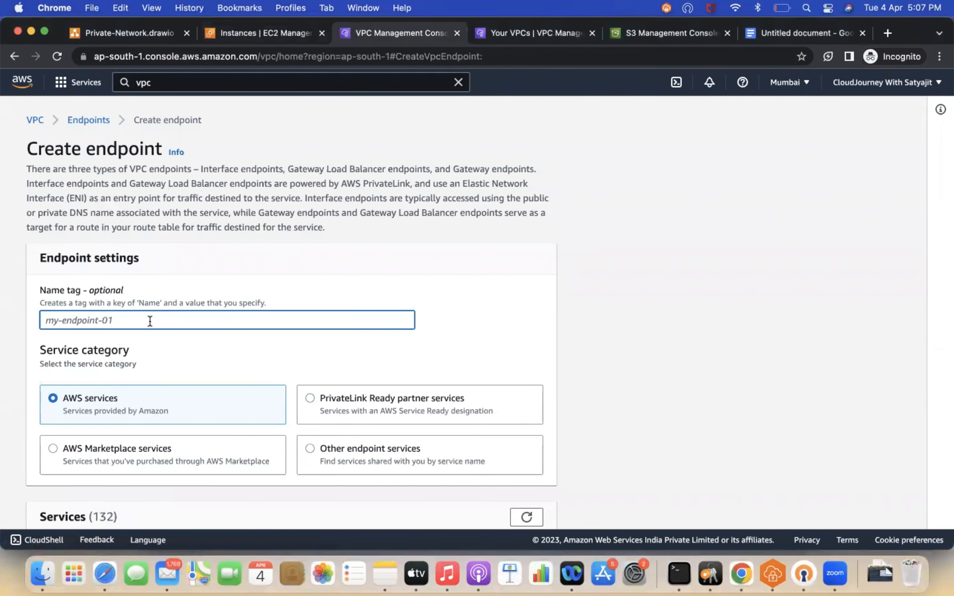
Step: Name the endpoint VPC-A-Endpoint
text(VPC-A-Endpoint)
Step: Filter services by s3 and select the com.amazonaws.ap-south-1.s3 Gateway service
scroll(225, 333, down, 5)
click(143, 367)
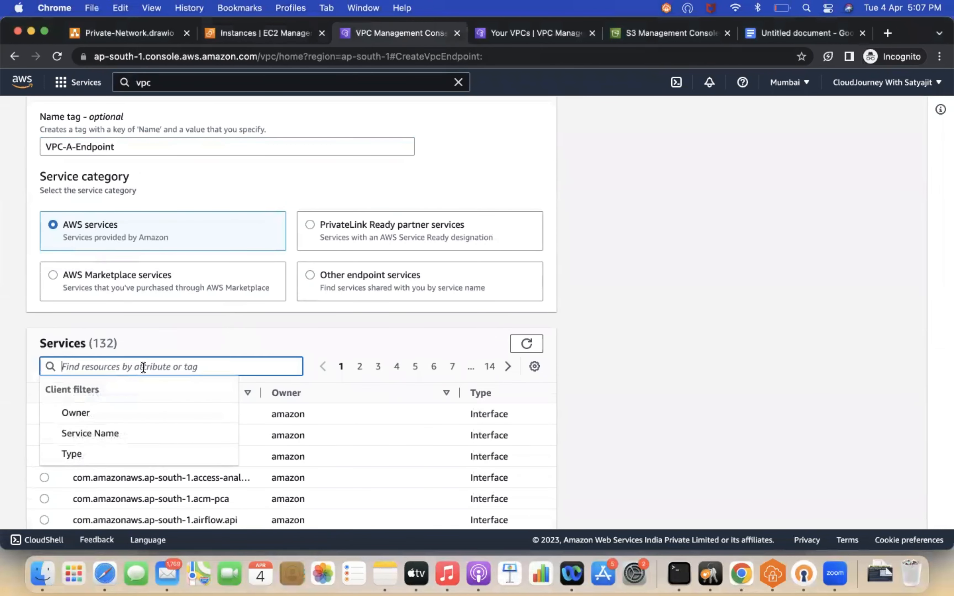
text(s3)
key(Return)
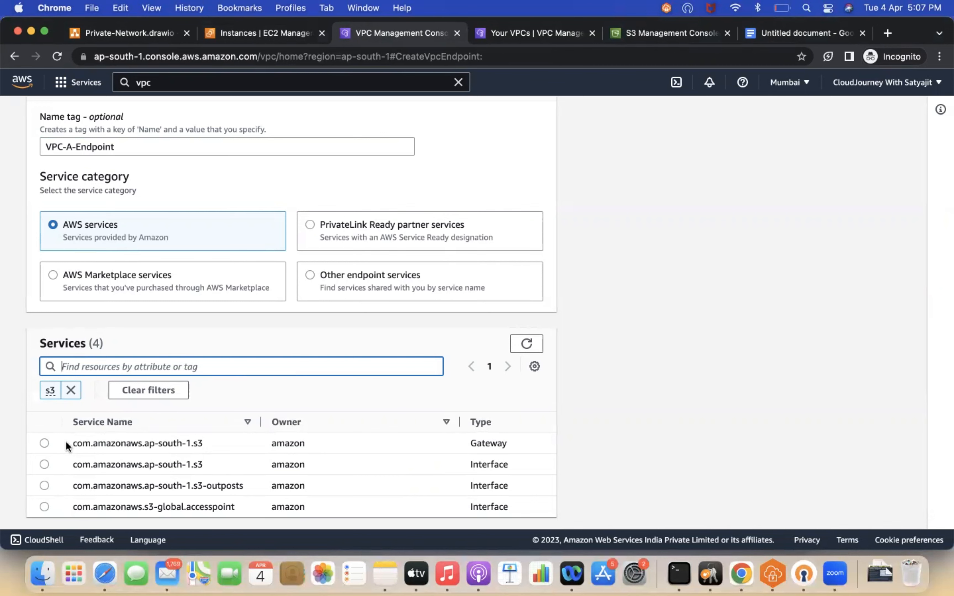
click(44, 443)
Step: Set the endpoint's VPC to VPC-A
scroll(187, 424, down, 5)
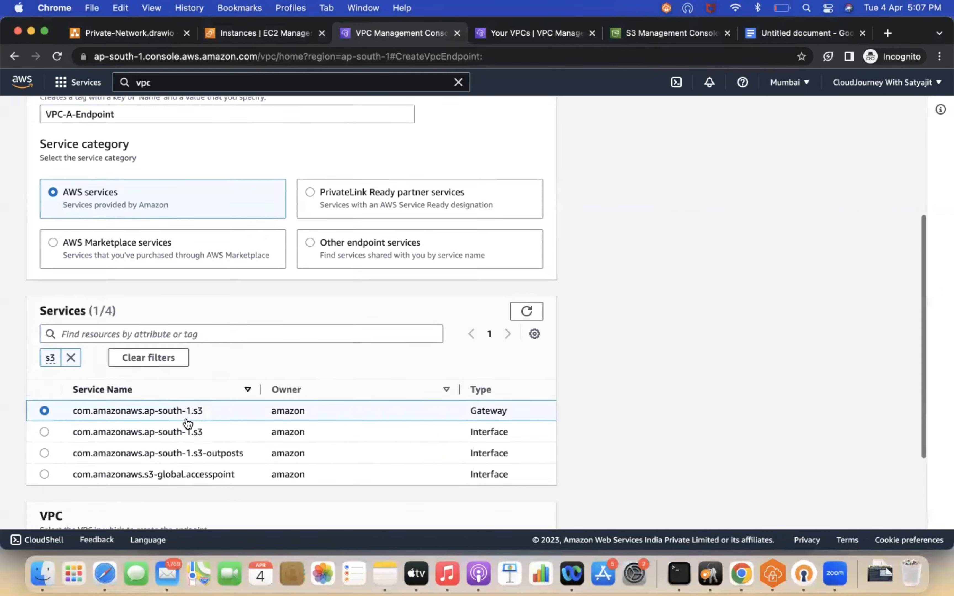
click(149, 468)
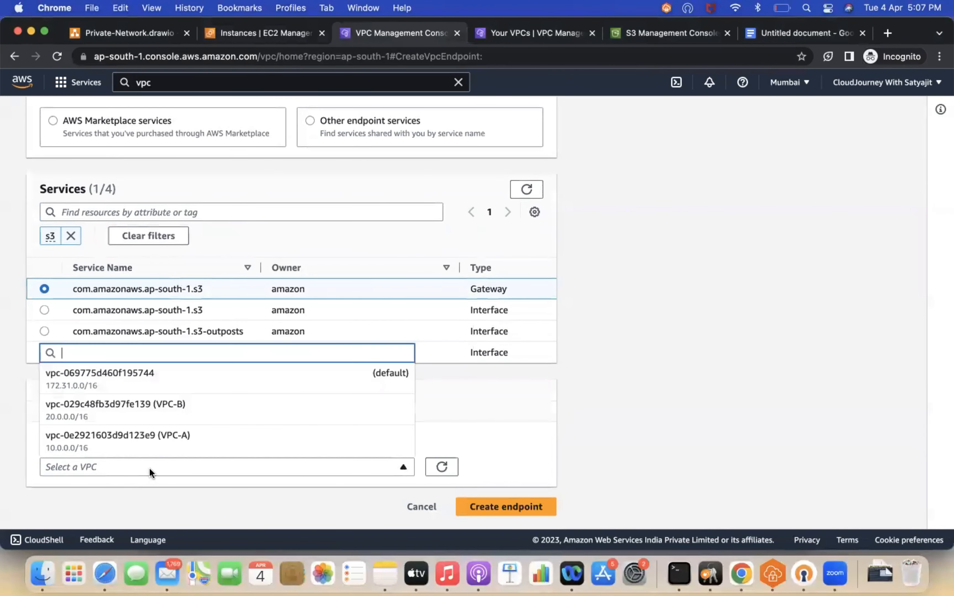
click(150, 439)
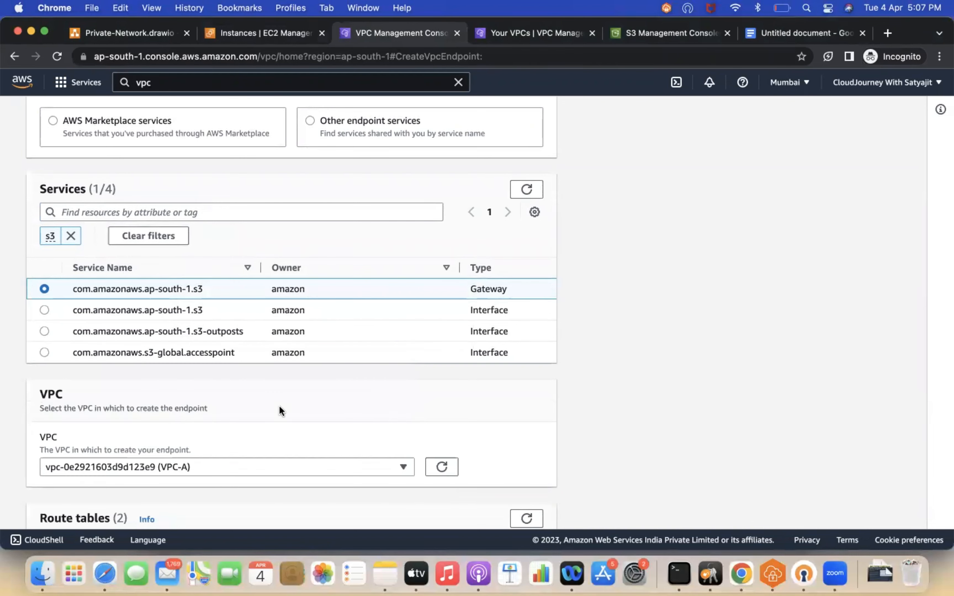
Step: Associate the endpoint with the Private-Subnet-A route table
scroll(279, 406, down, 5)
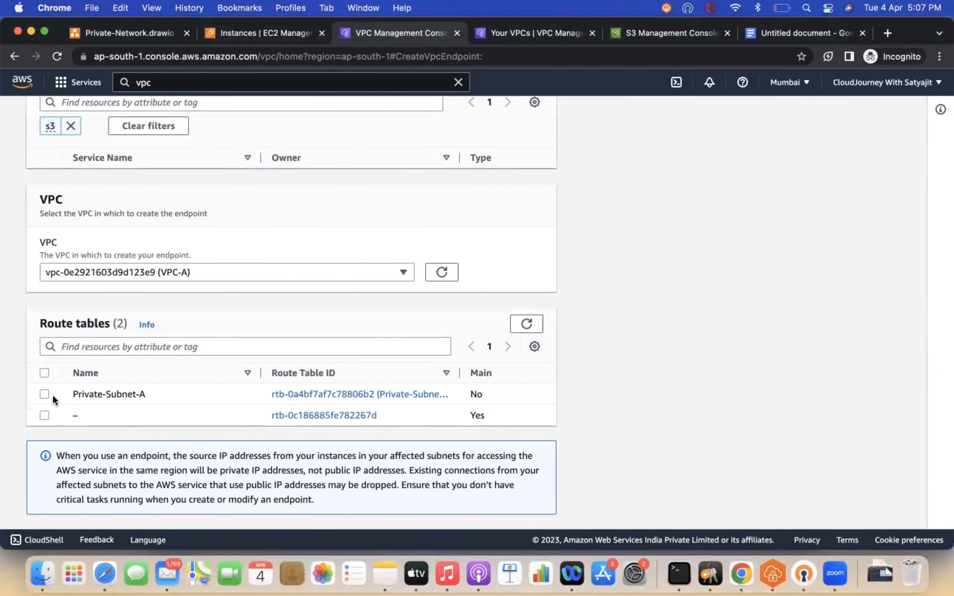
click(45, 394)
scroll(245, 399, down, 3)
scroll(442, 423, down, 10)
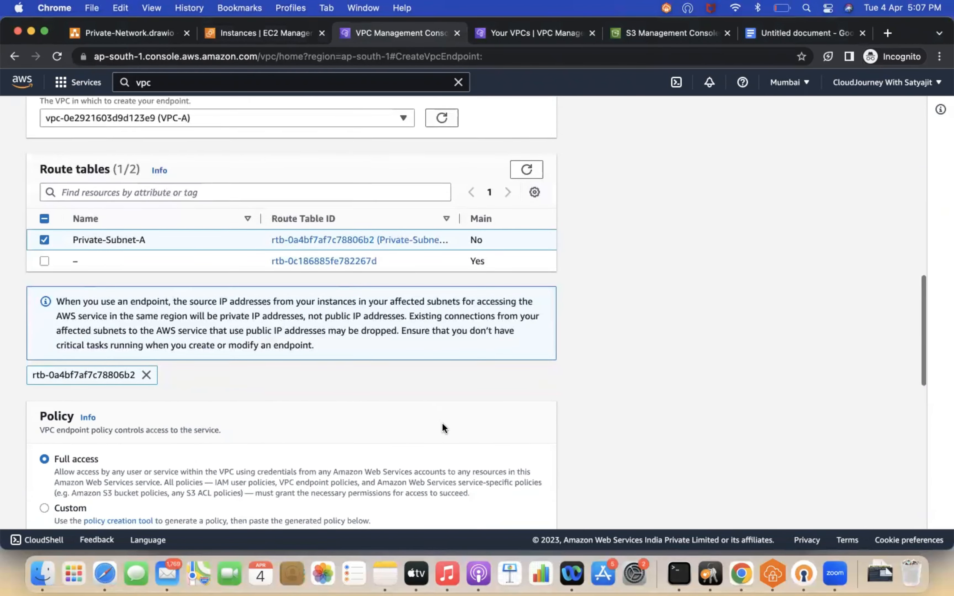
Step: Review the Full access policy and Name tag, then create the VPC-A endpoint
scroll(512, 431, up, 5)
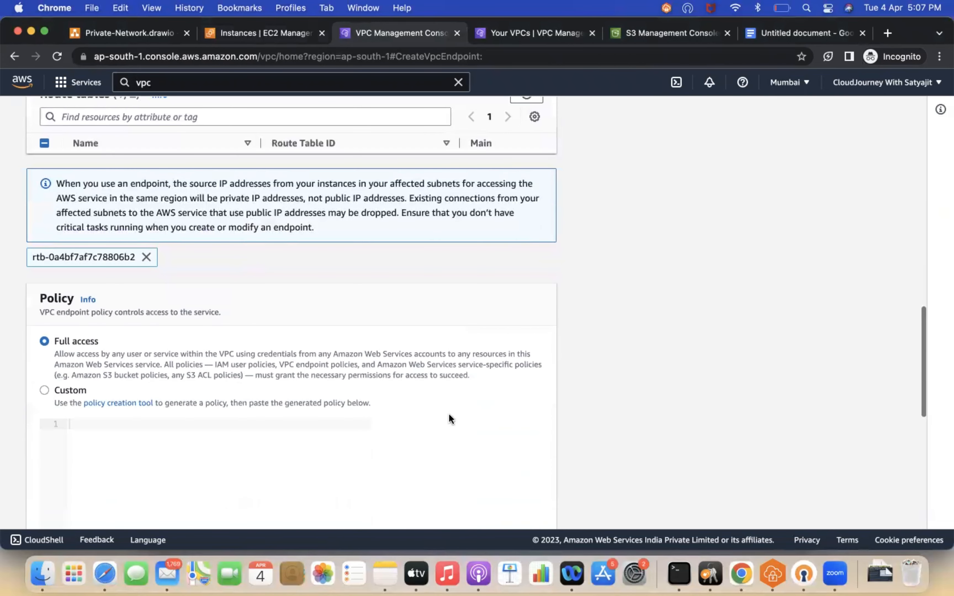
scroll(449, 414, down, 3)
scroll(516, 434, down, 5)
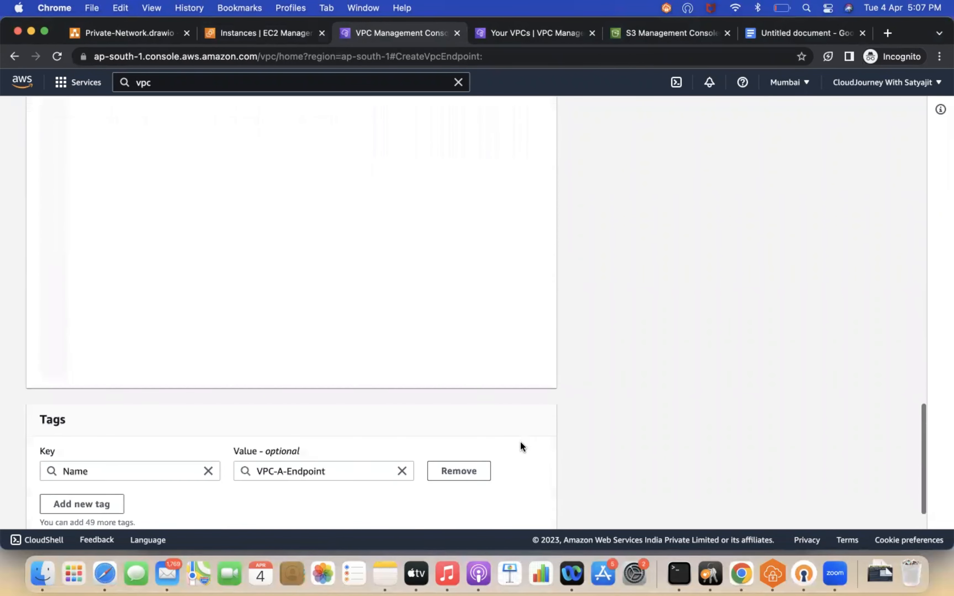
scroll(489, 473, down, 2)
click(496, 499)
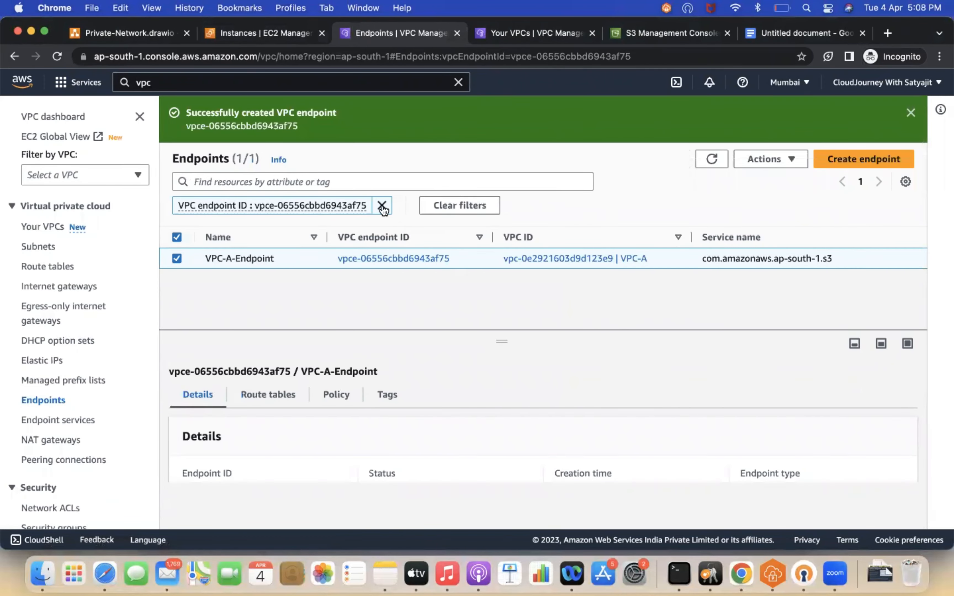
Step: Clear the endpoint filter, start another new endpoint and name it VPC-B-Endpoint
click(382, 206)
click(864, 159)
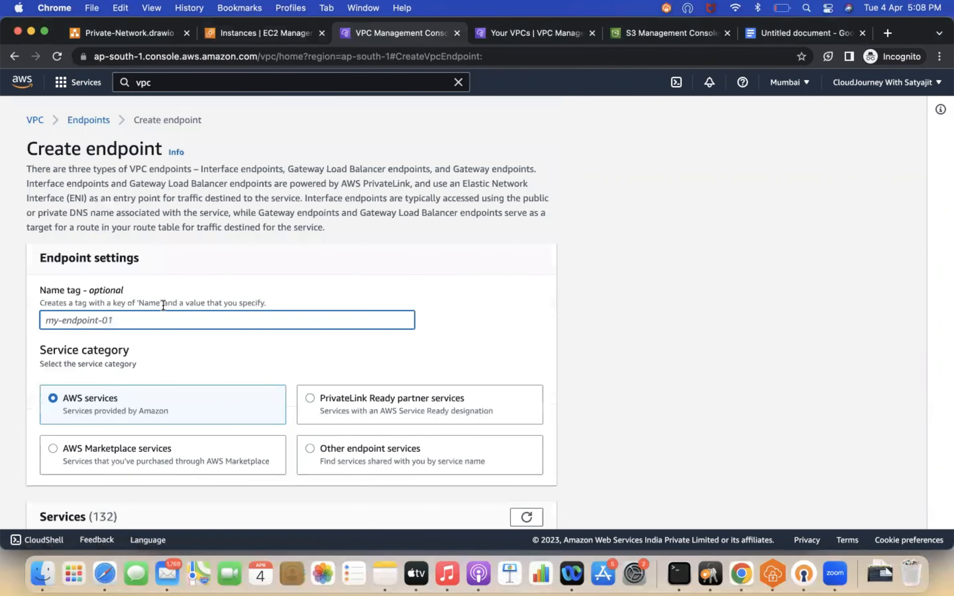
text(VPC-B-Endpoint)
Step: Filter services by s3 and select the com.amazonaws.ap-south-1.s3 Gateway service
scroll(256, 304, down, 5)
click(175, 397)
text(s3)
key(Return)
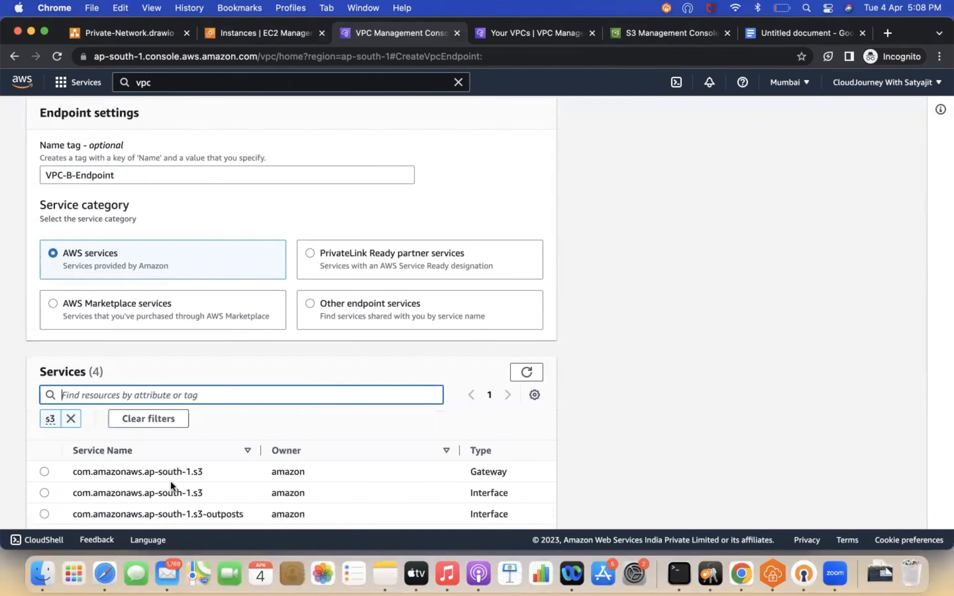
click(44, 472)
Step: Set the endpoint's VPC to VPC-B
scroll(214, 393, down, 6)
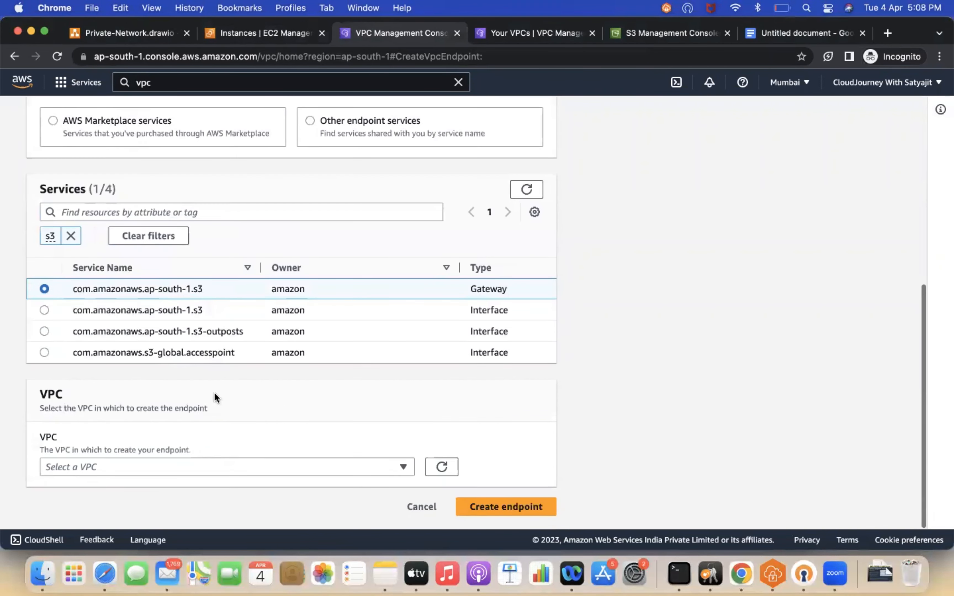
click(160, 465)
click(166, 411)
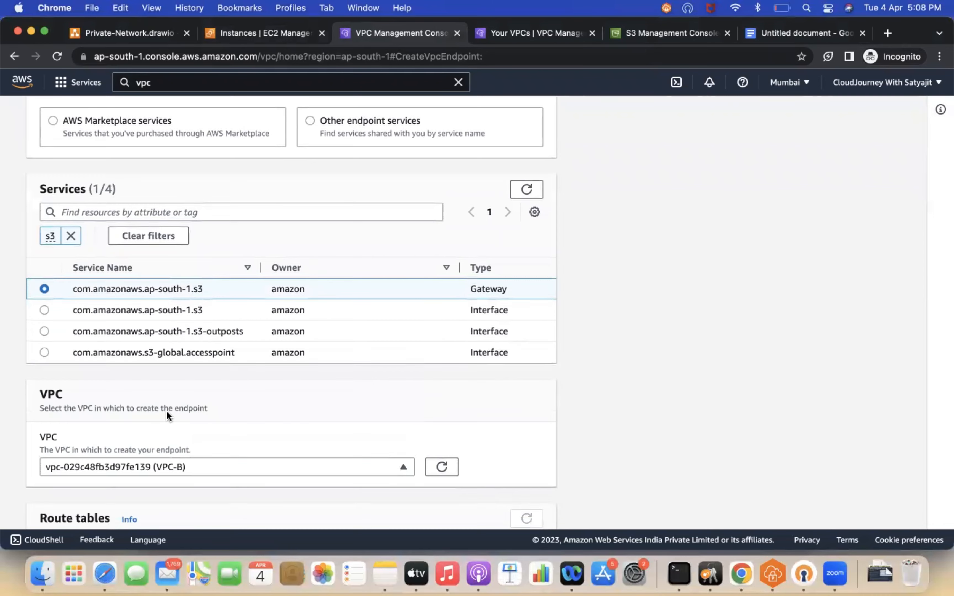
Step: Associate the Private-Route-Table-B route table and create the VPC-B endpoint
scroll(166, 411, down, 3)
click(44, 419)
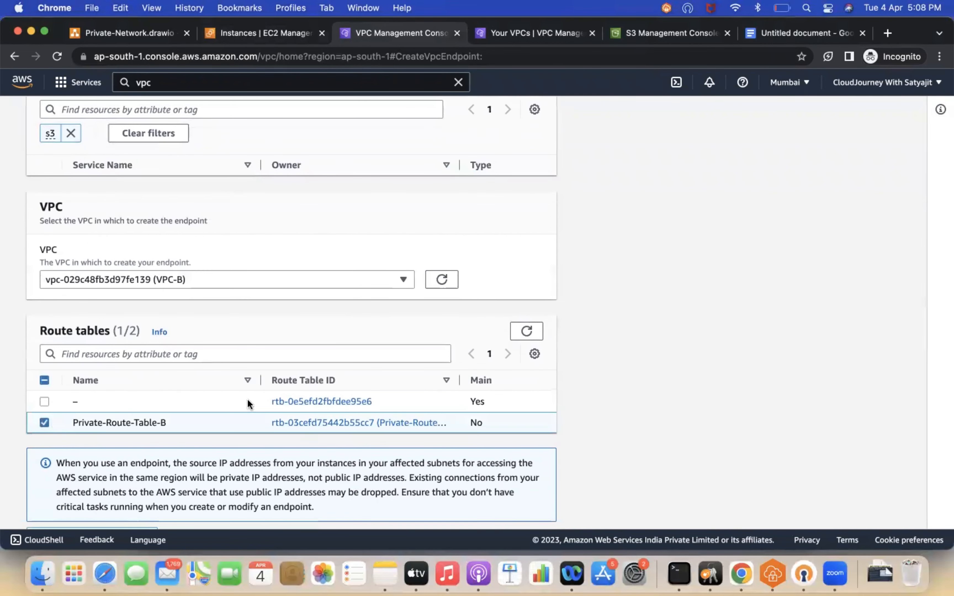
scroll(276, 402, down, 4)
scroll(487, 450, down, 10)
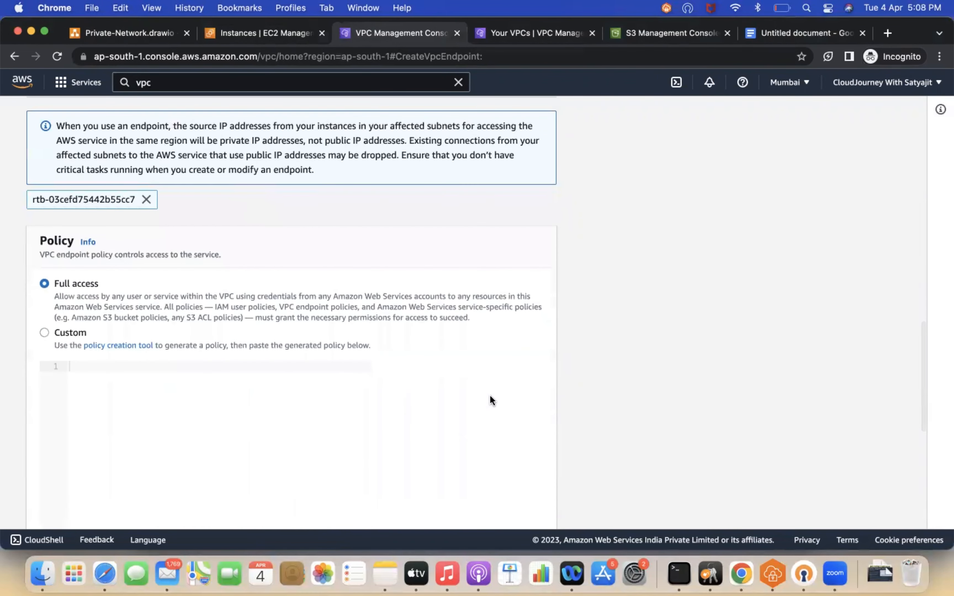
scroll(554, 413, down, 10)
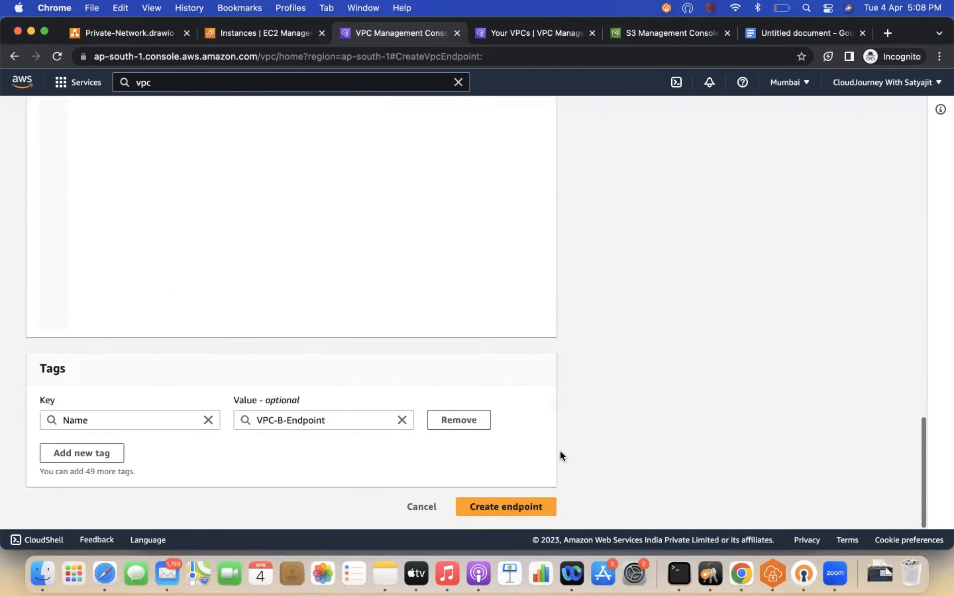
click(504, 506)
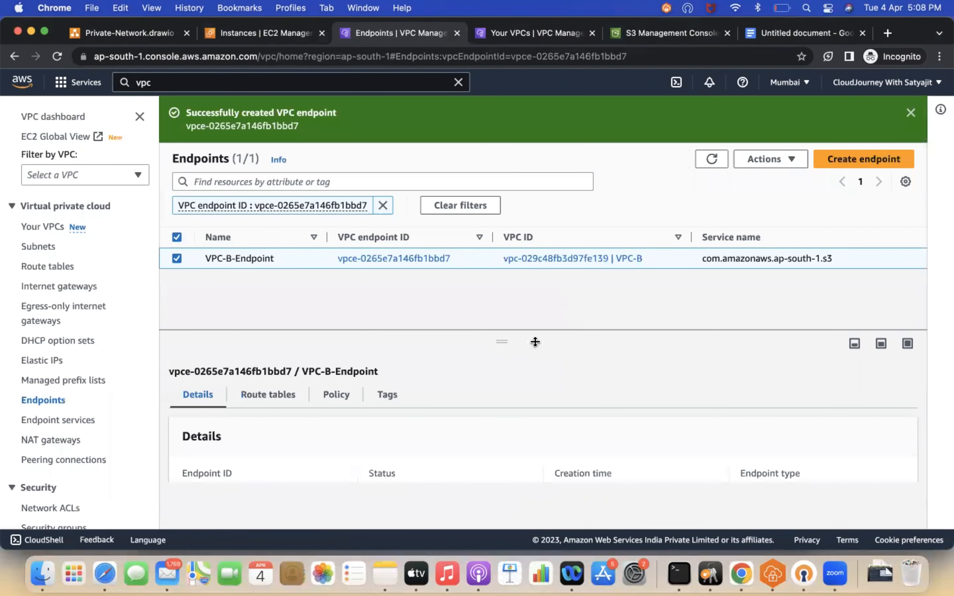
Step: Clear the filter and review both endpoints' VPCs, types and status in the list
click(382, 205)
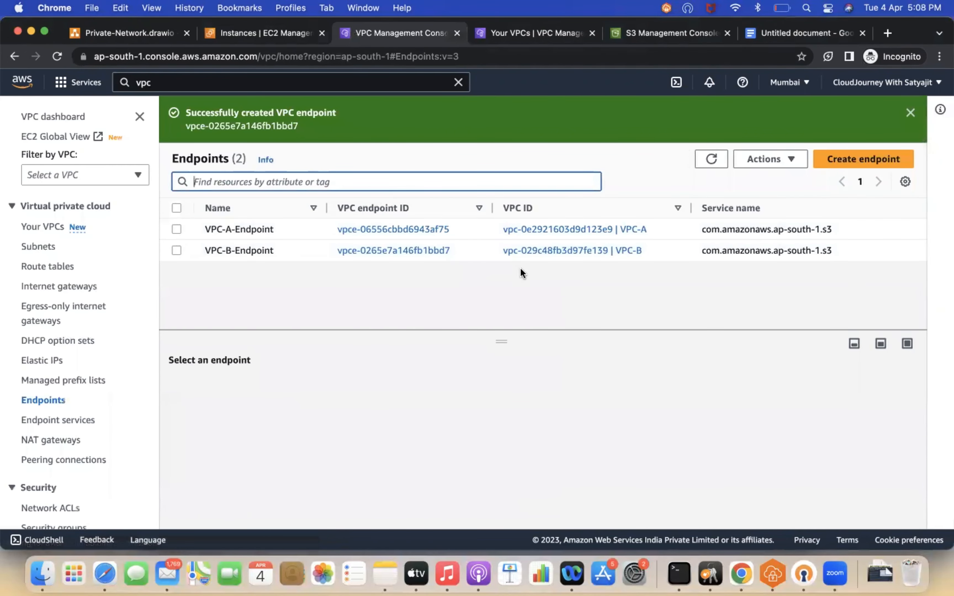
scroll(490, 242, right, 10)
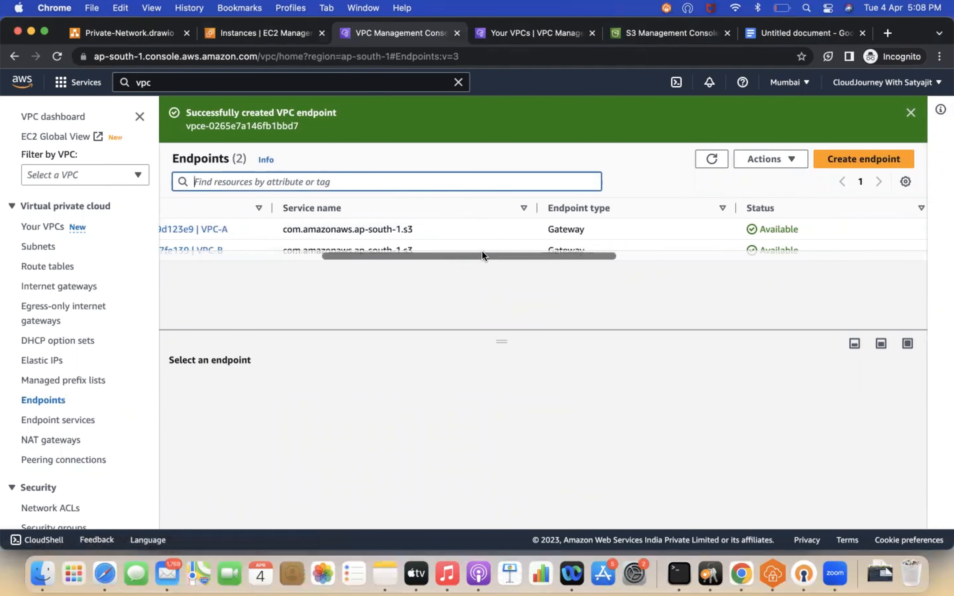
scroll(482, 254, left, 8)
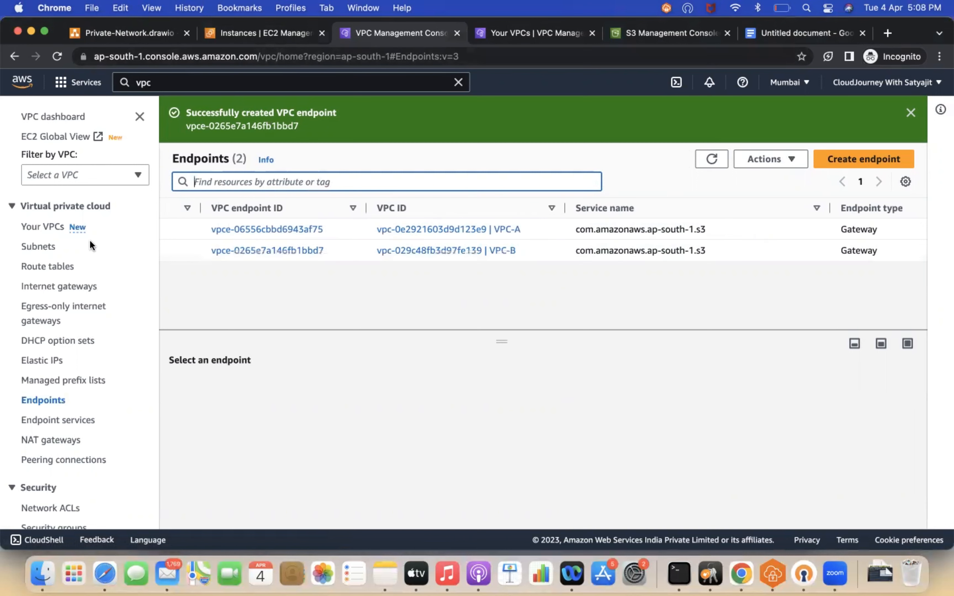
Step: Open the route tables and inspect the routes of the Private-Subnet-A route table
click(59, 268)
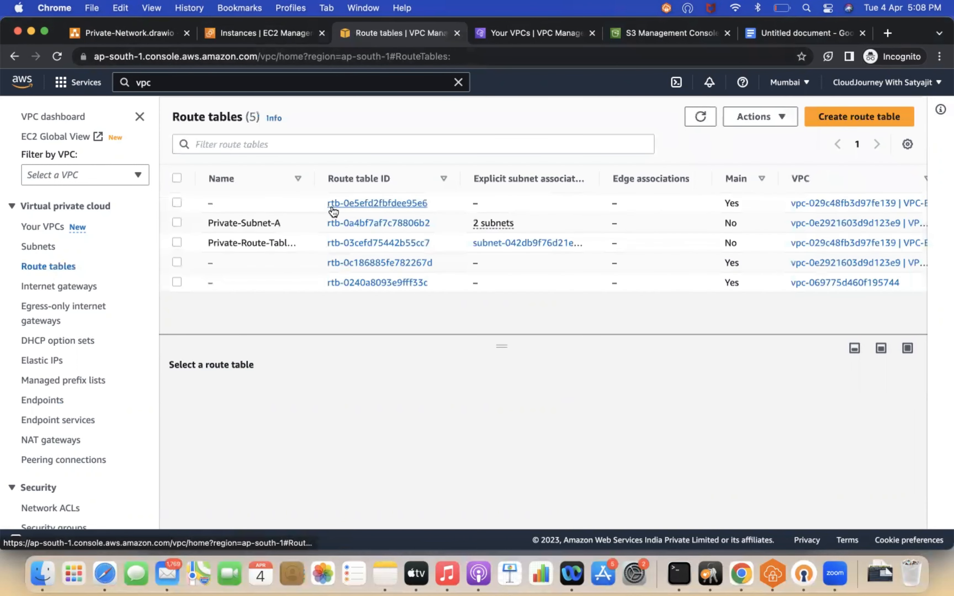
drag(315, 178, 390, 178)
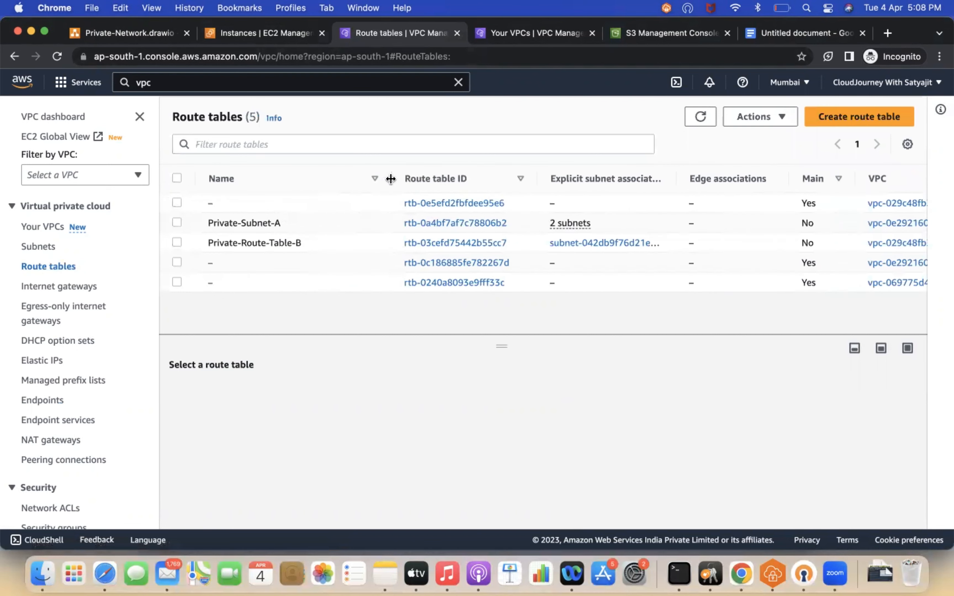
click(177, 223)
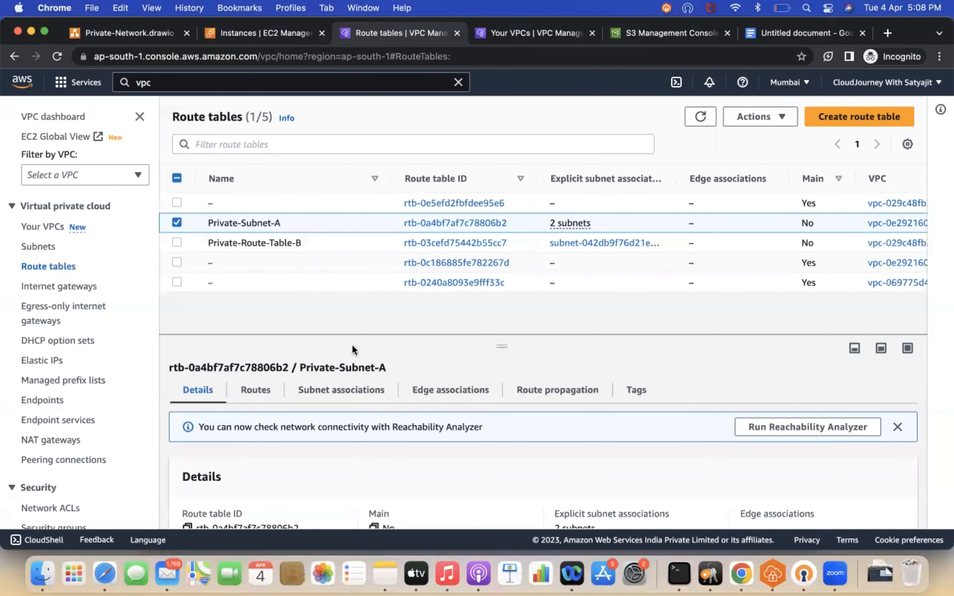
click(267, 396)
scroll(449, 454, down, 2)
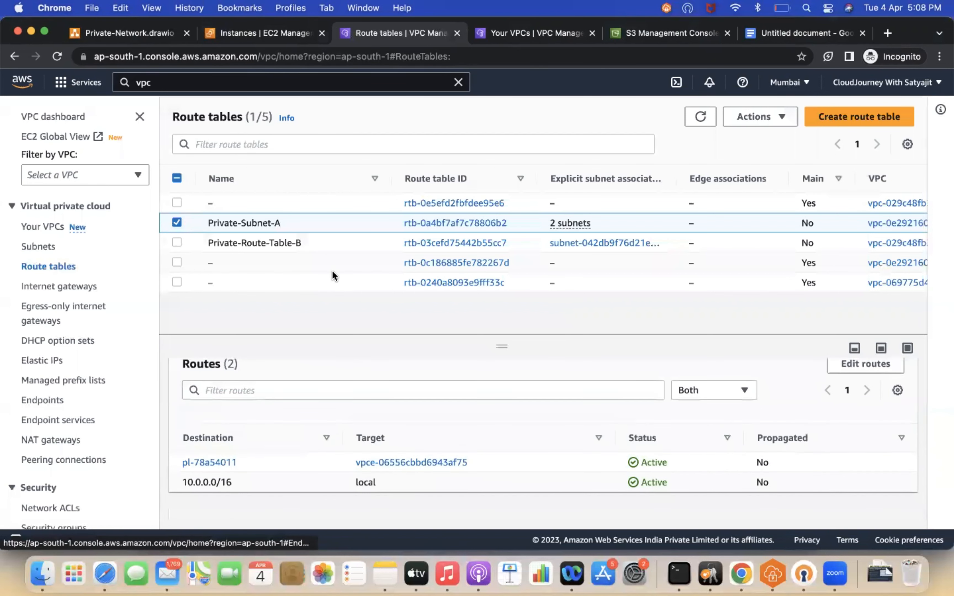
Step: Select Private-Route-Table-B instead and inspect its routes
click(177, 223)
click(177, 243)
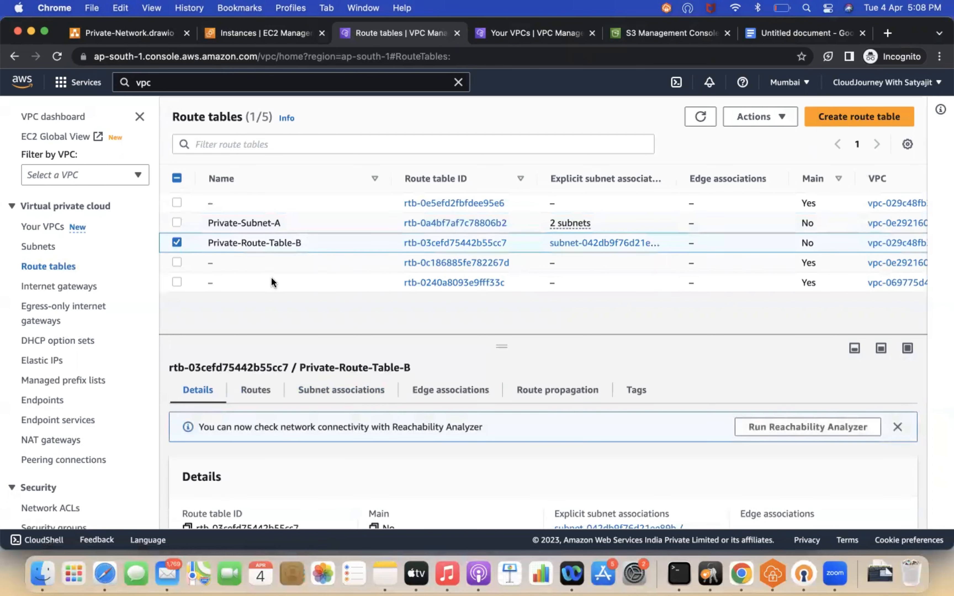
click(273, 390)
scroll(414, 458, down, 2)
scroll(414, 458, down, 1)
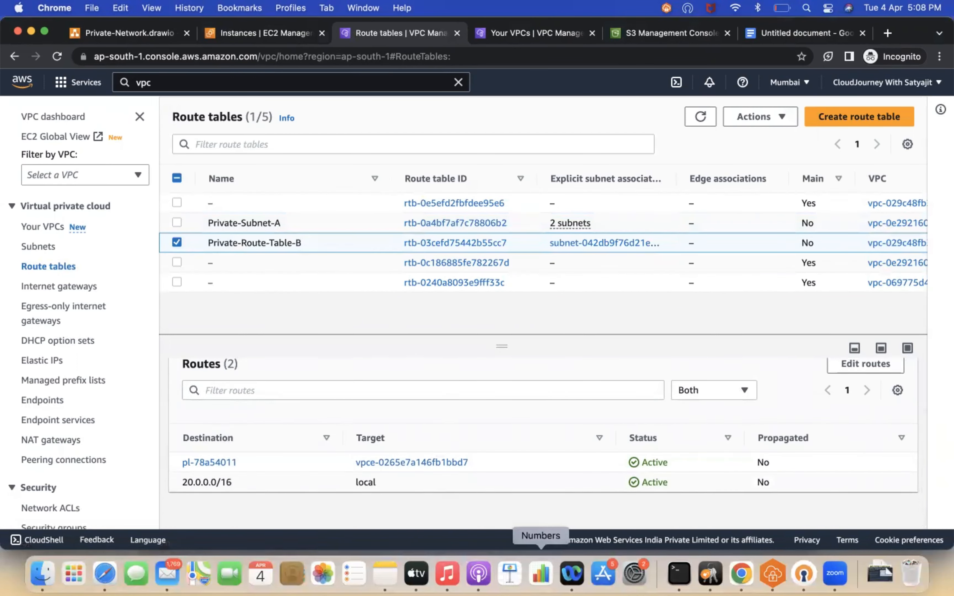
Step: Switch to the terminal and rerun aws s3 ls on the private instance
click(679, 573)
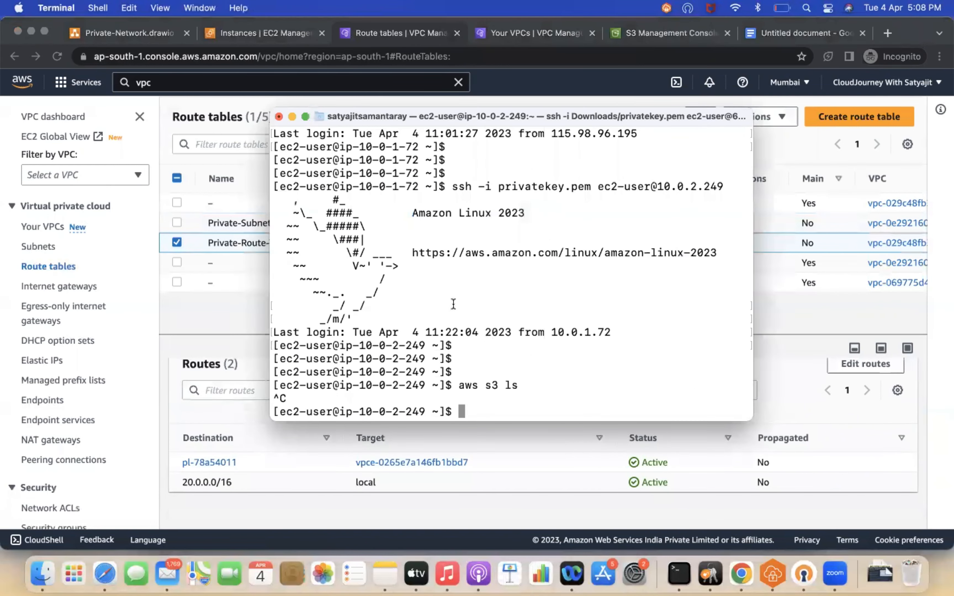
drag(285, 184, 371, 232)
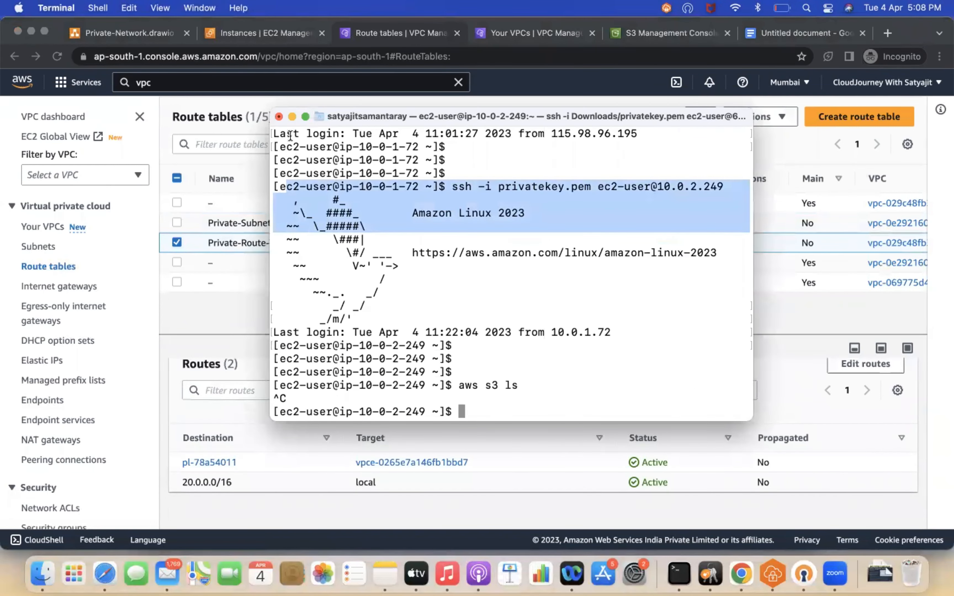
drag(753, 325, 898, 308)
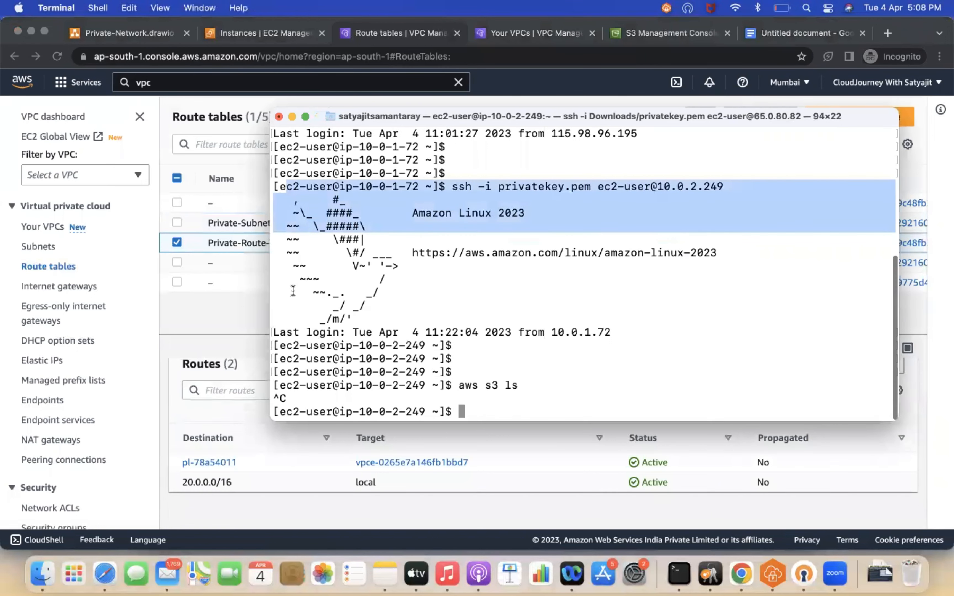
drag(276, 135, 489, 175)
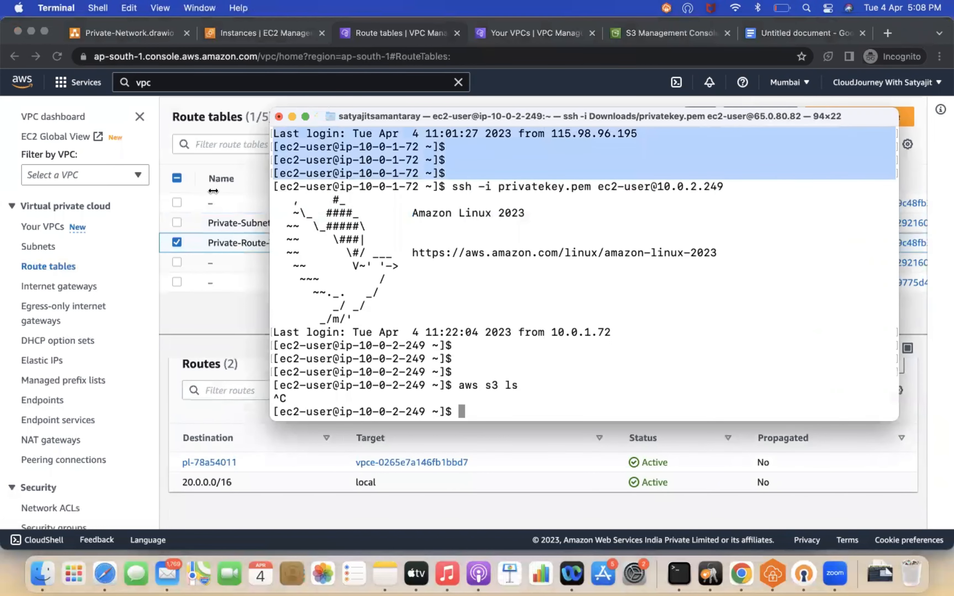
key(Return)
key(Return)
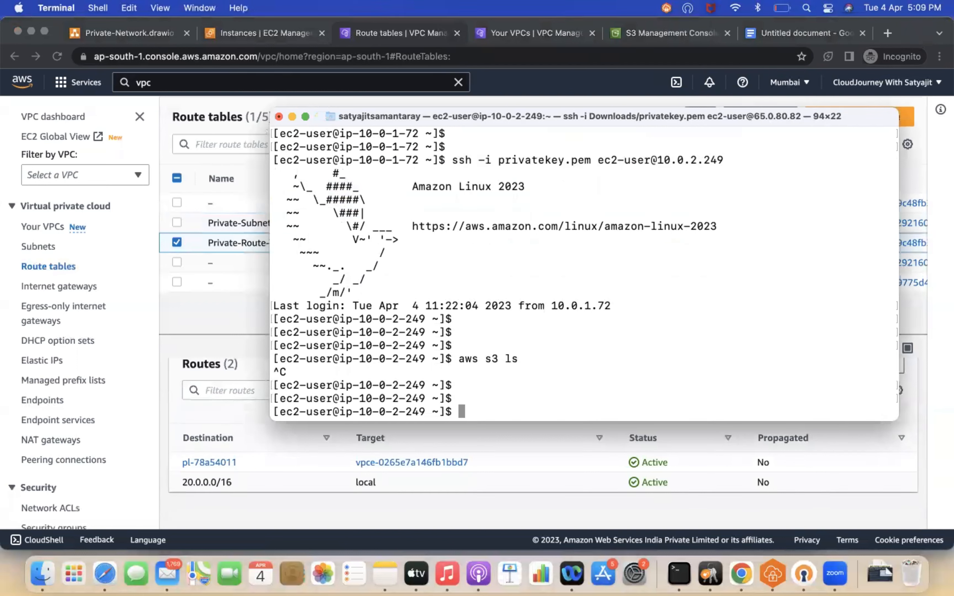
key(Up)
key(Return)
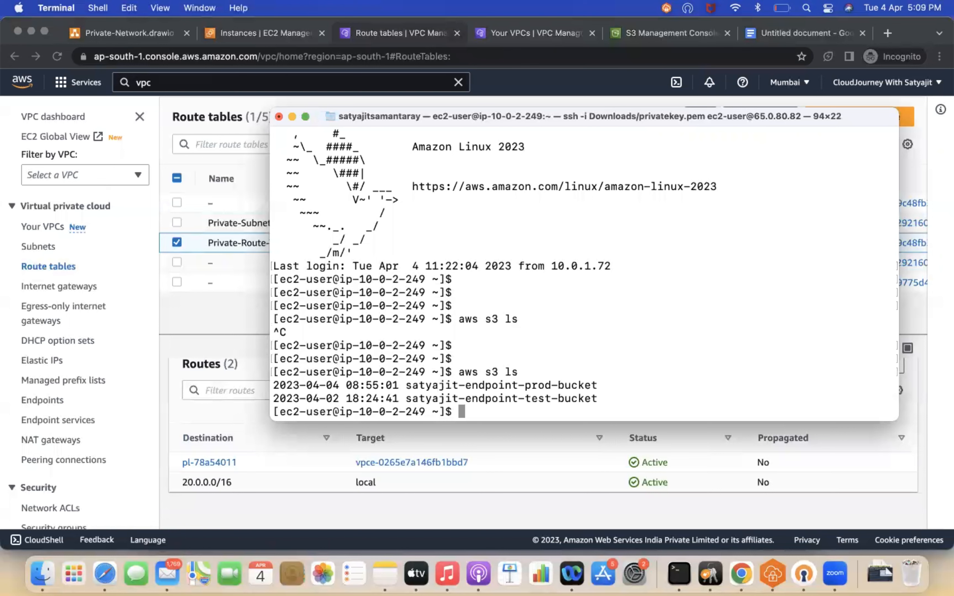
Step: List the contents of satyajit-endpoint-prod-bucket with aws s3 ls s3://satyajit-endpoint-prod-bucket
key(Return)
text(aws)
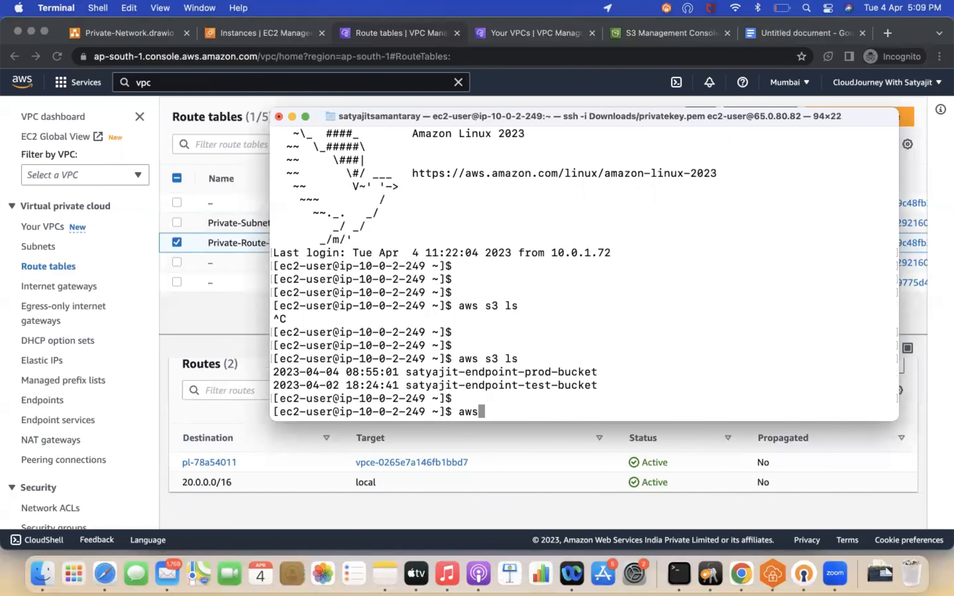
text( s3 ls s3://)
click(305, 116)
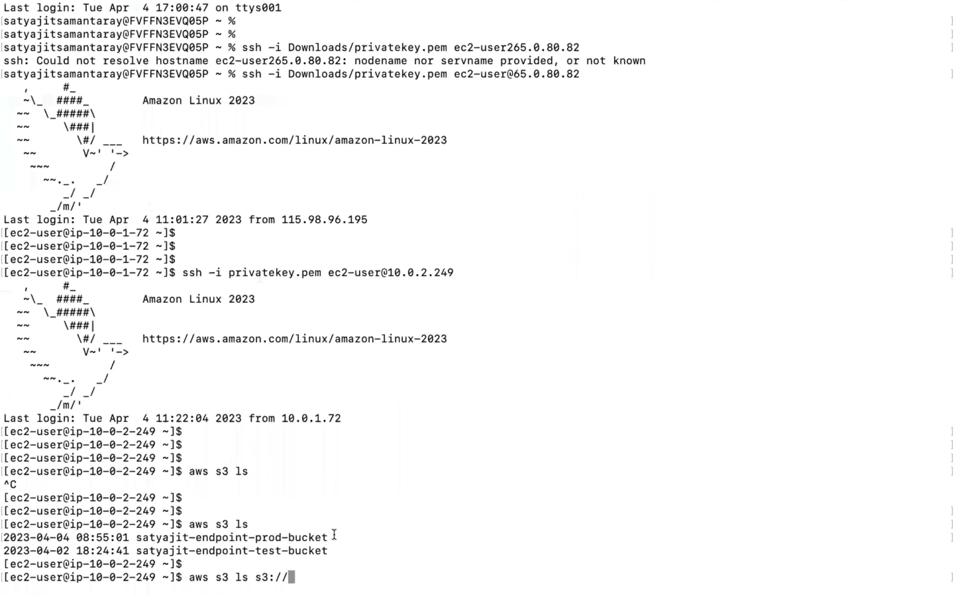
drag(334, 534, 138, 541)
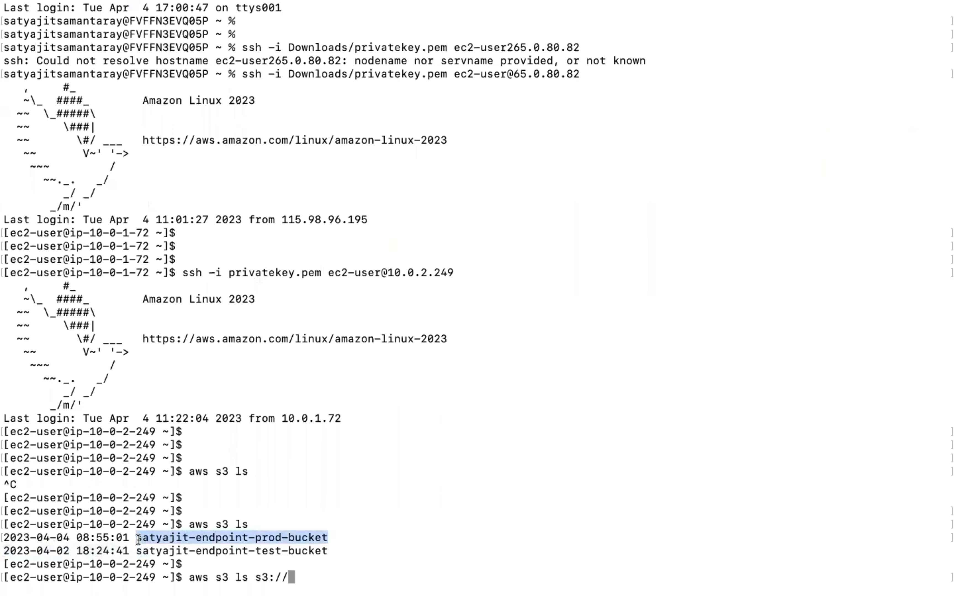
text(satyajit-endpoint-prod-bucket)
key(Return)
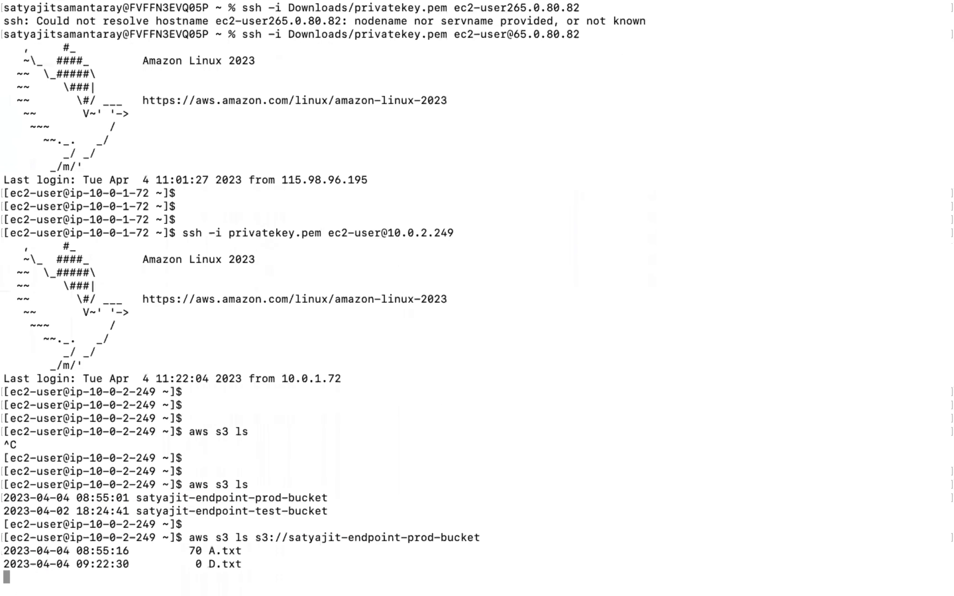
Step: List the contents of satyajit-endpoint-test-bucket, then log out of the private instance
key(Up)
key(BackSpace)
key(BackSpace)
key(BackSpace)
key(BackSpace)
key(BackSpace)
key(BackSpace)
key(BackSpace)
key(BackSpace)
key(BackSpace)
key(BackSpace)
key(BackSpace)
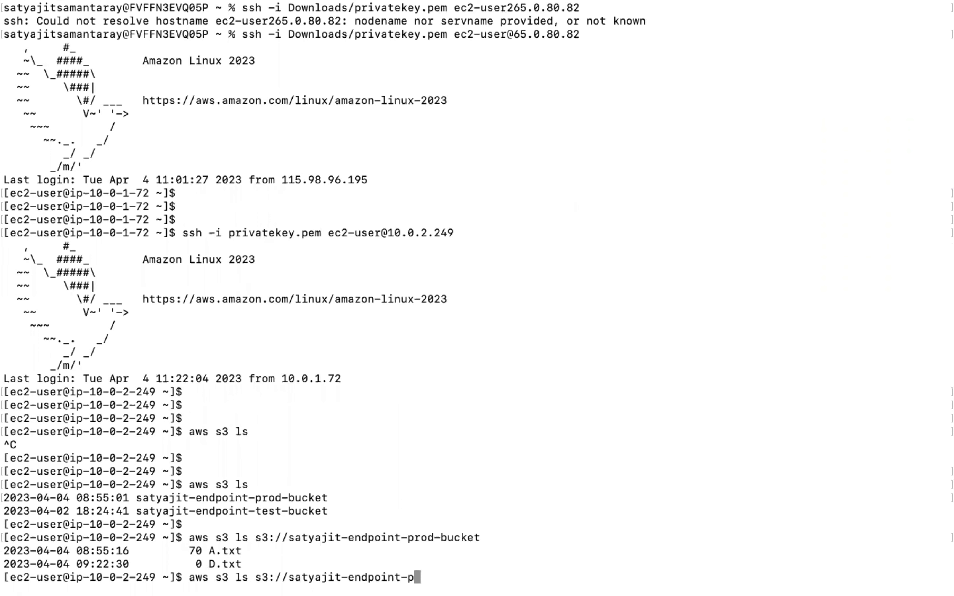
text(test-bucket)
key(Return)
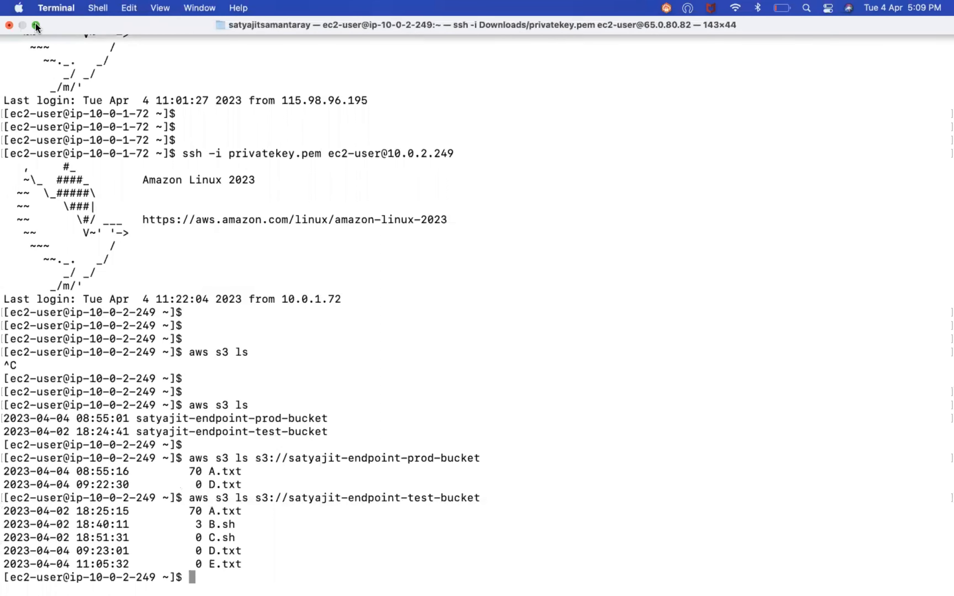
key(ctrl+d)
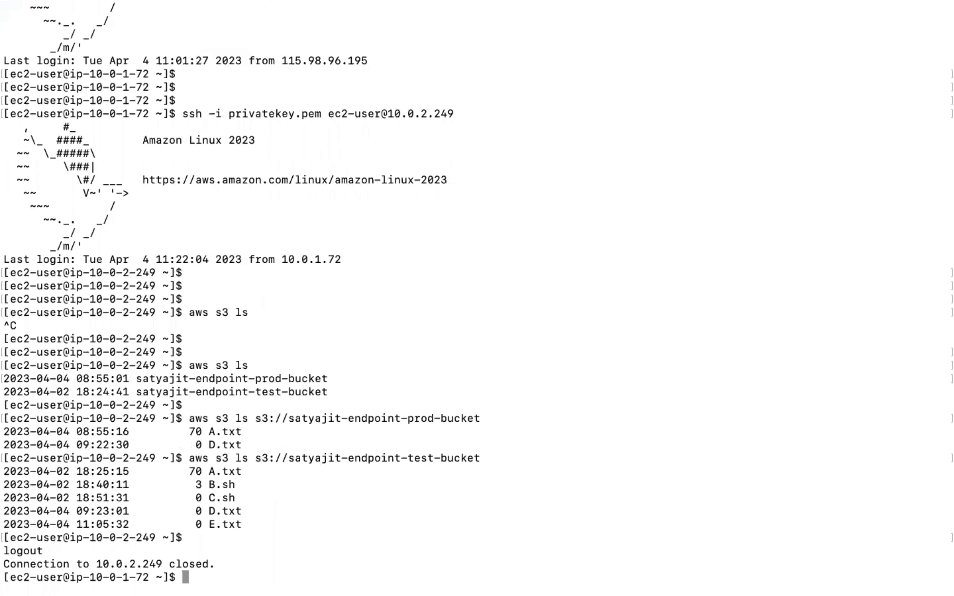
Step: Log out of Jump-Server-A and clear the local terminal
key(ctrl+d)
key(super+k)
key(Return)
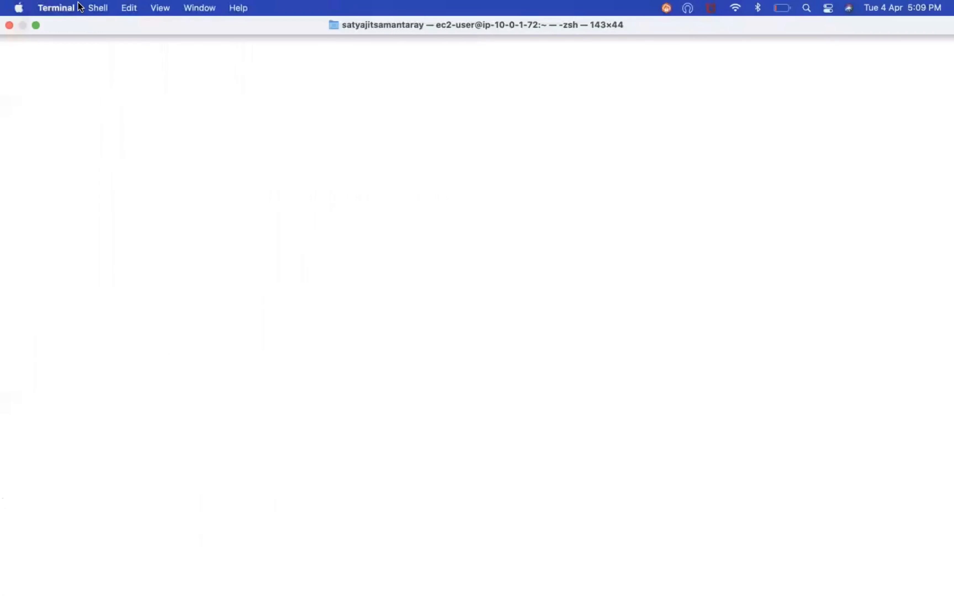
Step: Select JumpServer-B in the EC2 instances list and copy its public IPv4 address
click(37, 23)
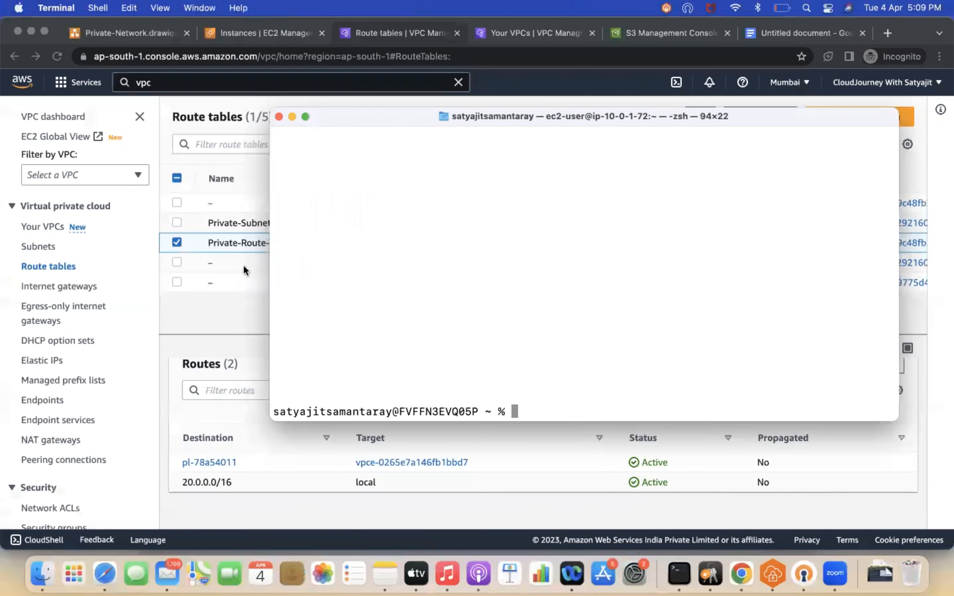
click(244, 265)
click(236, 30)
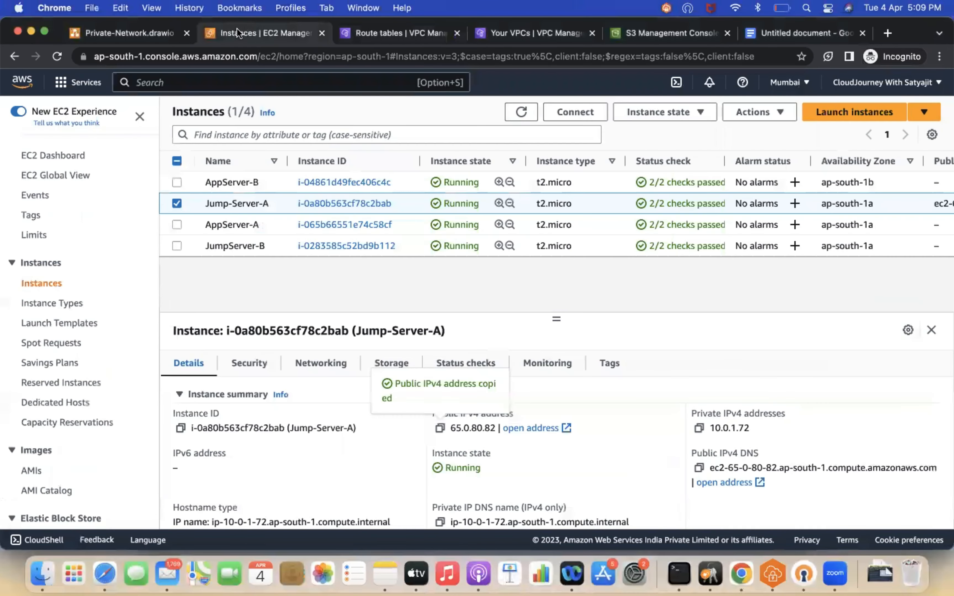
click(175, 204)
click(177, 245)
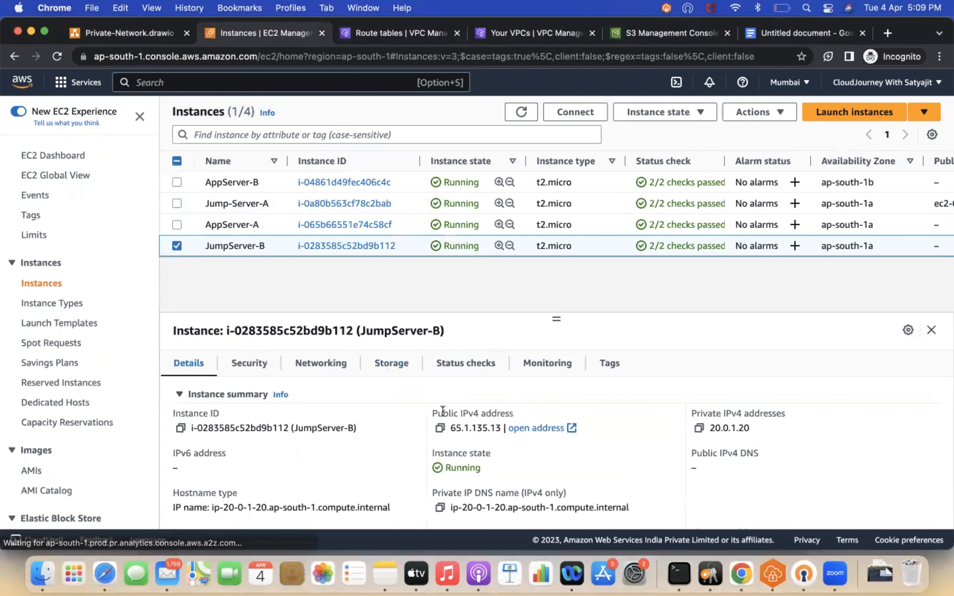
click(440, 428)
click(679, 574)
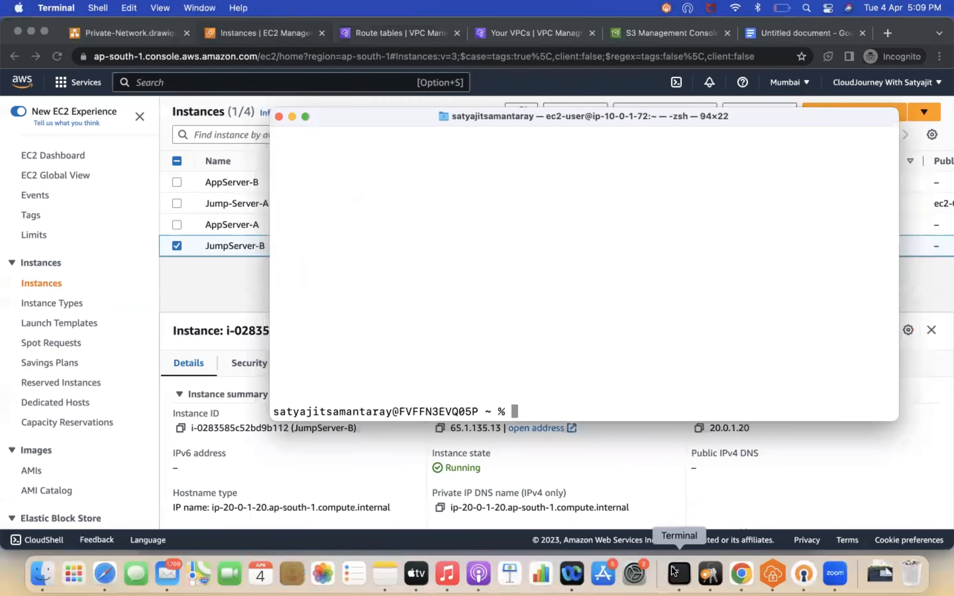
text(ssh -)
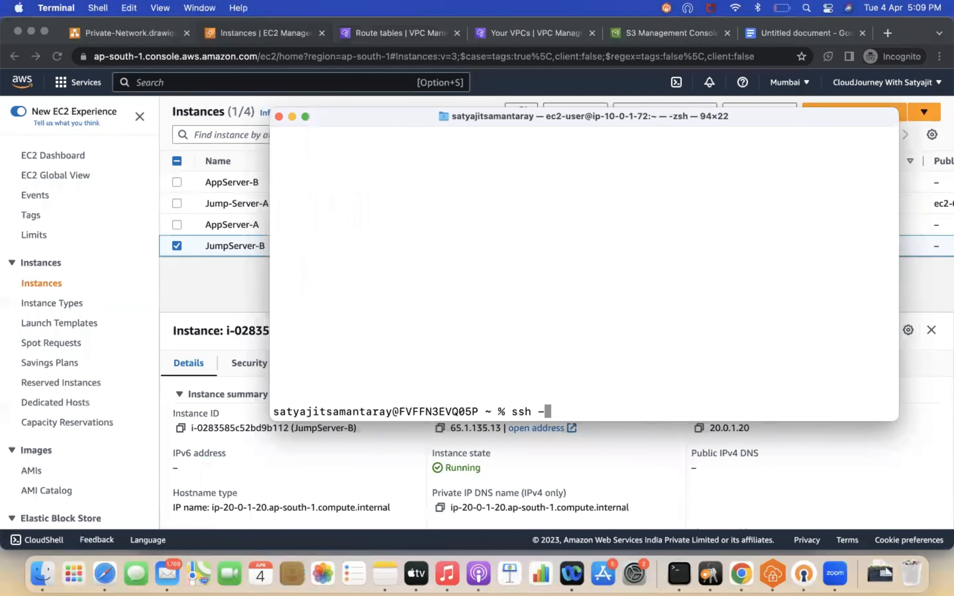
text(i Downloads/)
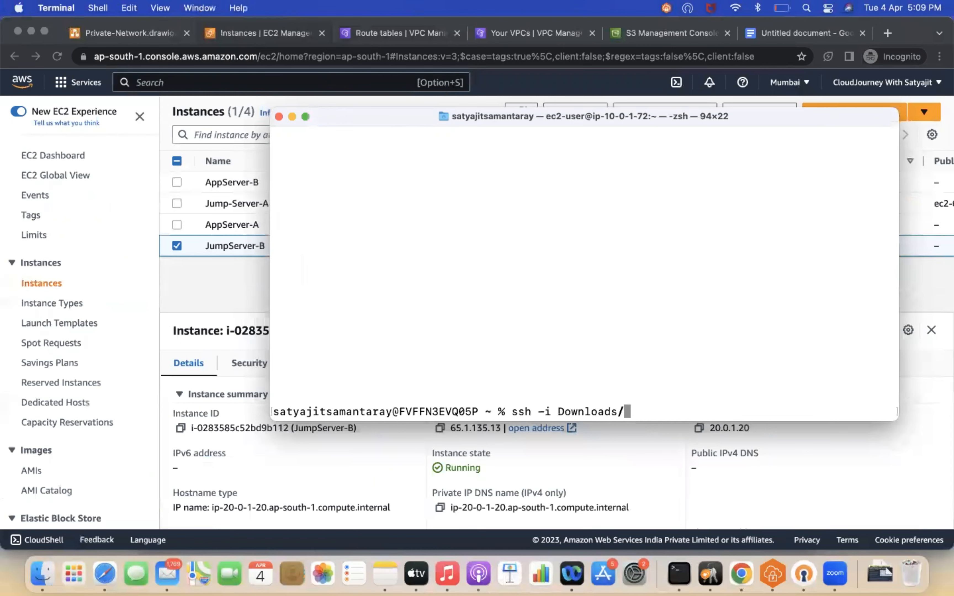
key(super+v)
key(BackSpace)
key(BackSpace)
key(BackSpace)
key(BackSpace)
key(BackSpace)
key(BackSpace)
key(BackSpace)
key(BackSpace)
key(BackSpace)
key(BackSpace)
key(BackSpace)
text(pr)
key(Tab)
text(ec2-user@)
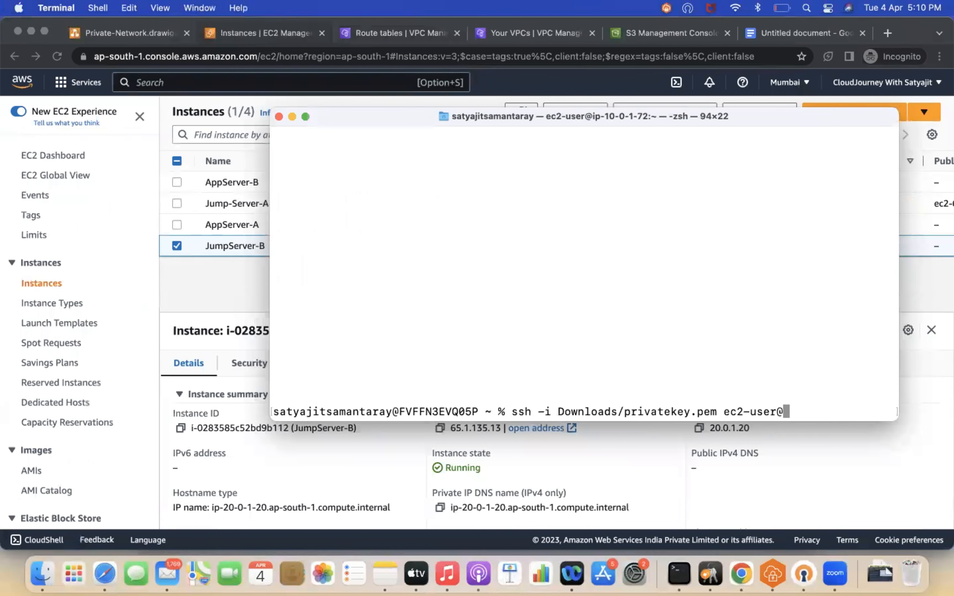
key(super+v)
key(Return)
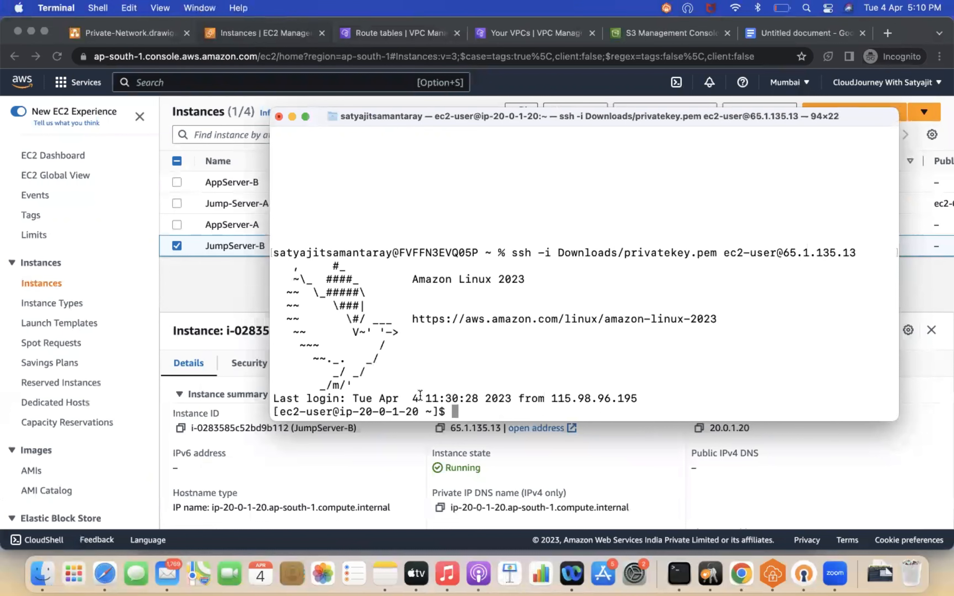
click(307, 116)
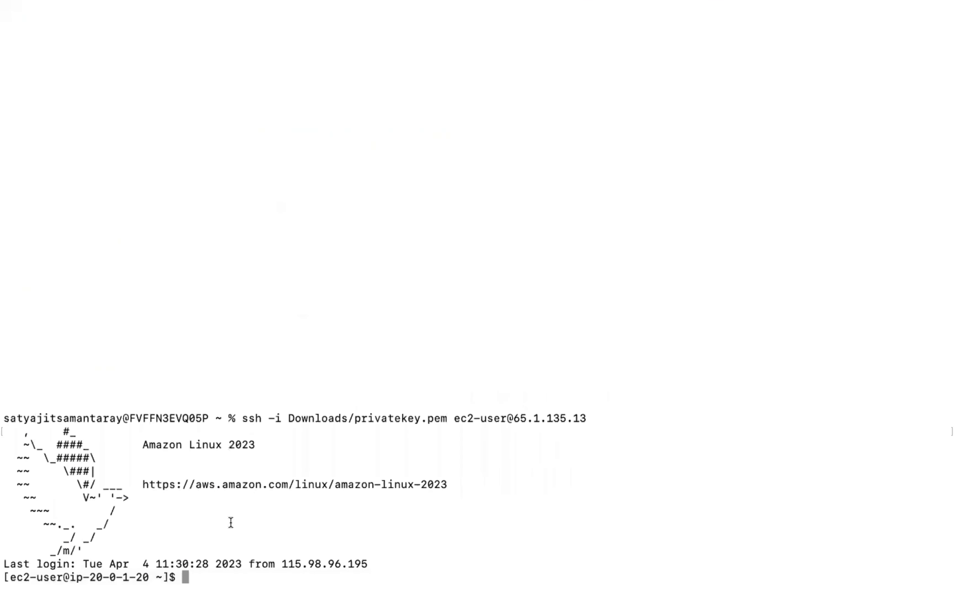
key(ctrl+l)
key(Return)
key(Return)
key(Return)
key(Return)
key(super+v)
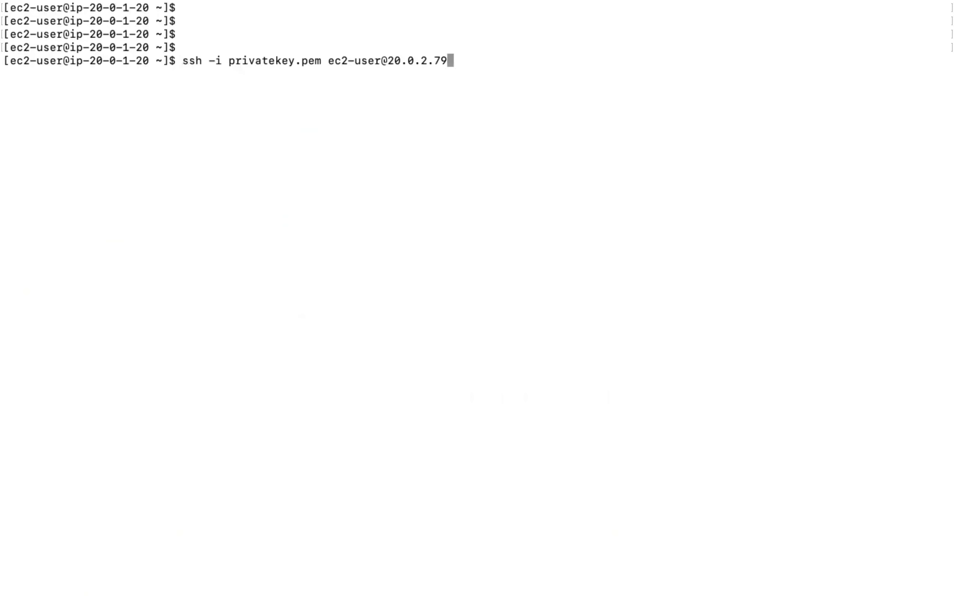
key(Return)
Step: Run aws s3 ls on the private instance in VPC-B
key(Return)
key(Return)
key(Return)
key(Return)
key(Return)
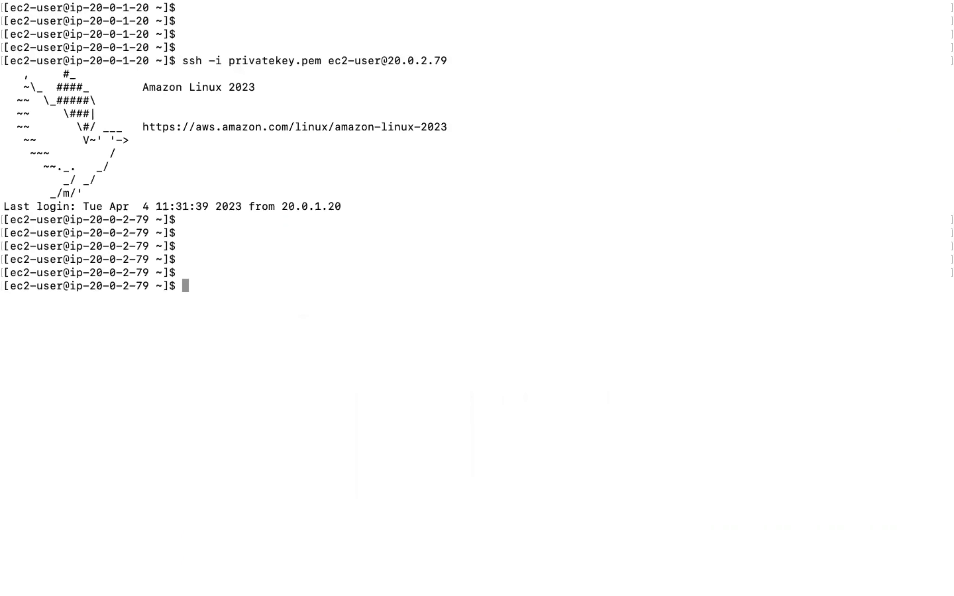
key(Return)
key(Return)
text(aws s3 ls)
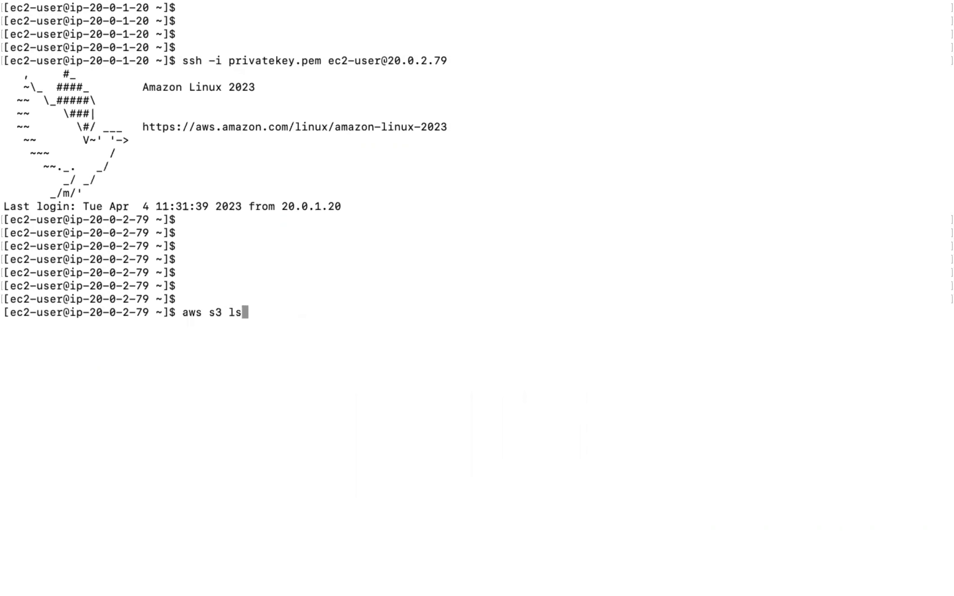
key(Return)
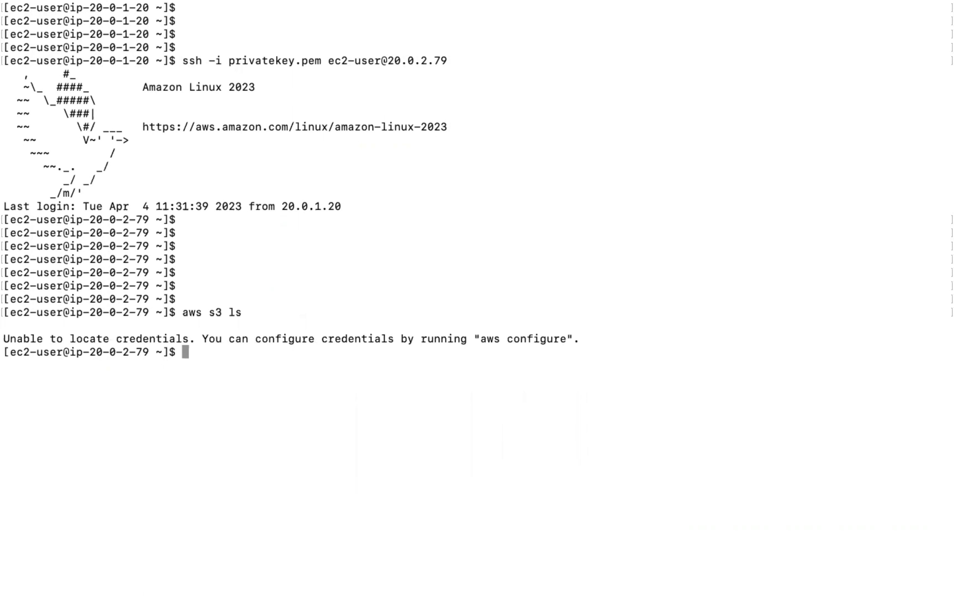
Step: Attach the IAM role Ec2-s3-role to JumpServer-B through Modify IAM role
mouse_move(40, 21)
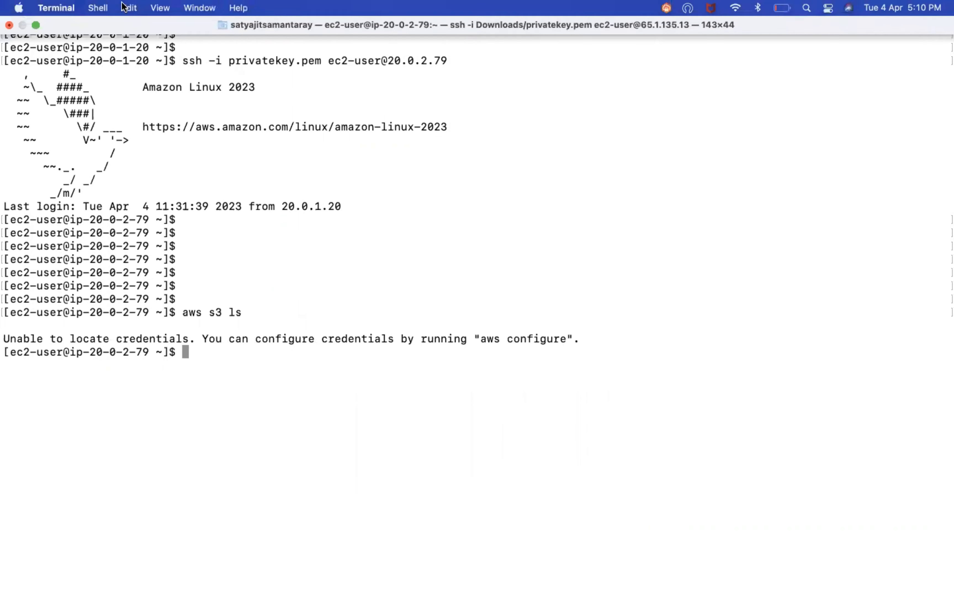
click(37, 25)
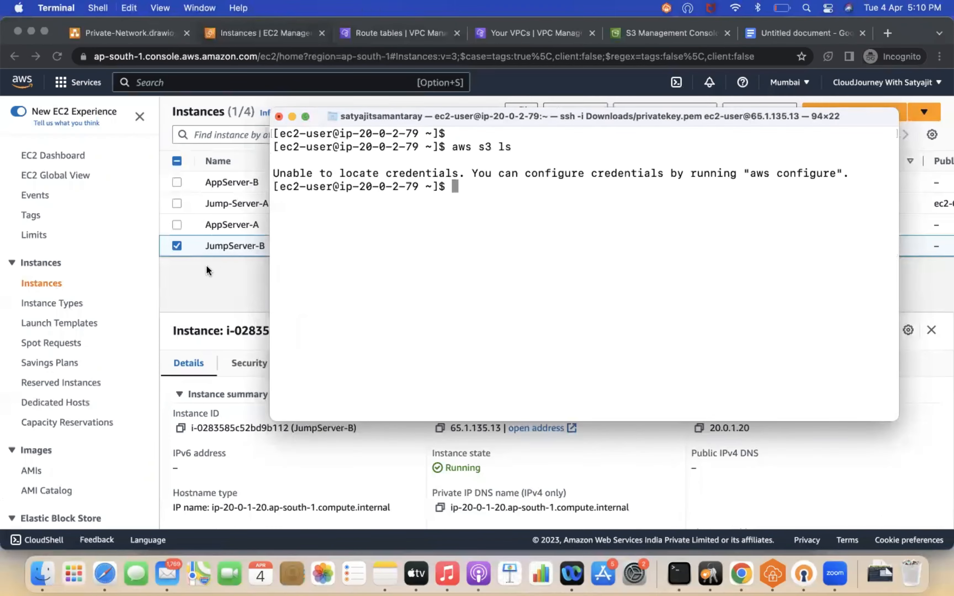
click(206, 265)
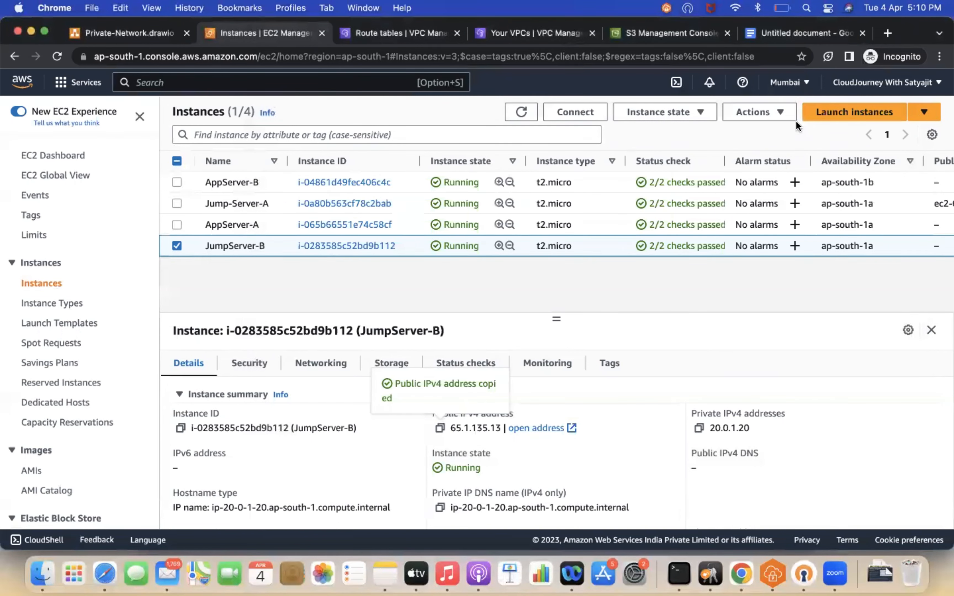
click(769, 117)
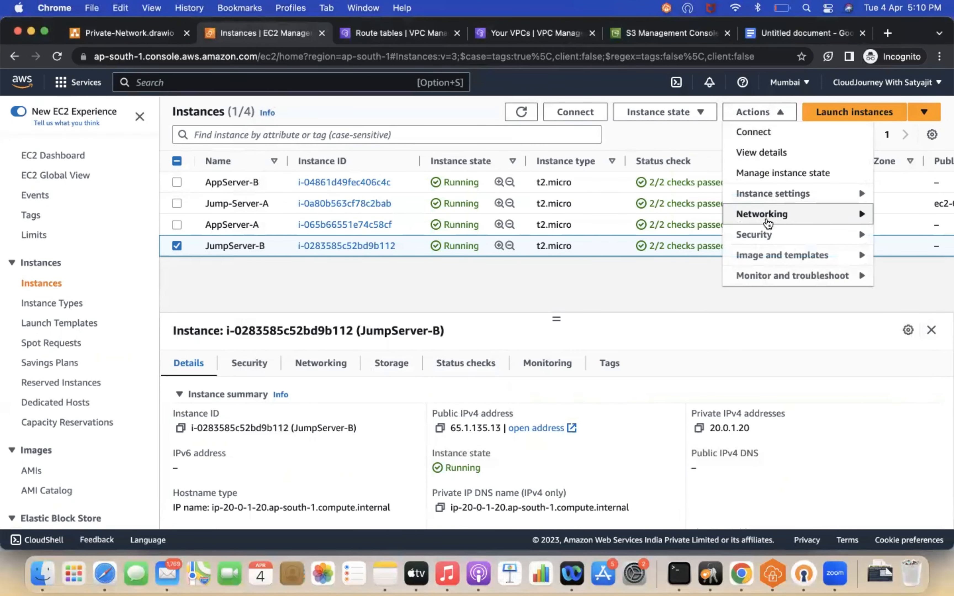
mouse_move(766, 235)
click(663, 276)
click(162, 291)
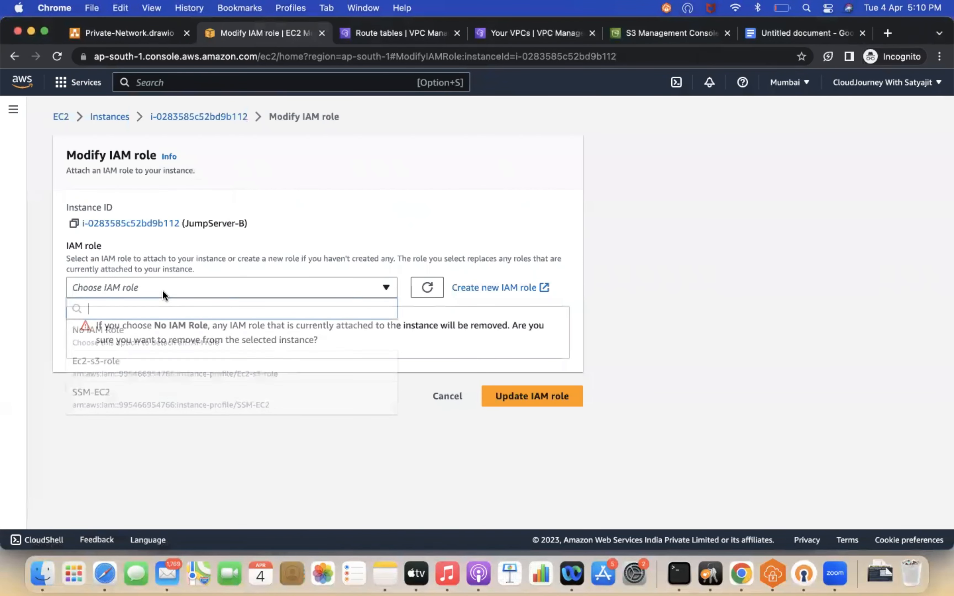
click(120, 369)
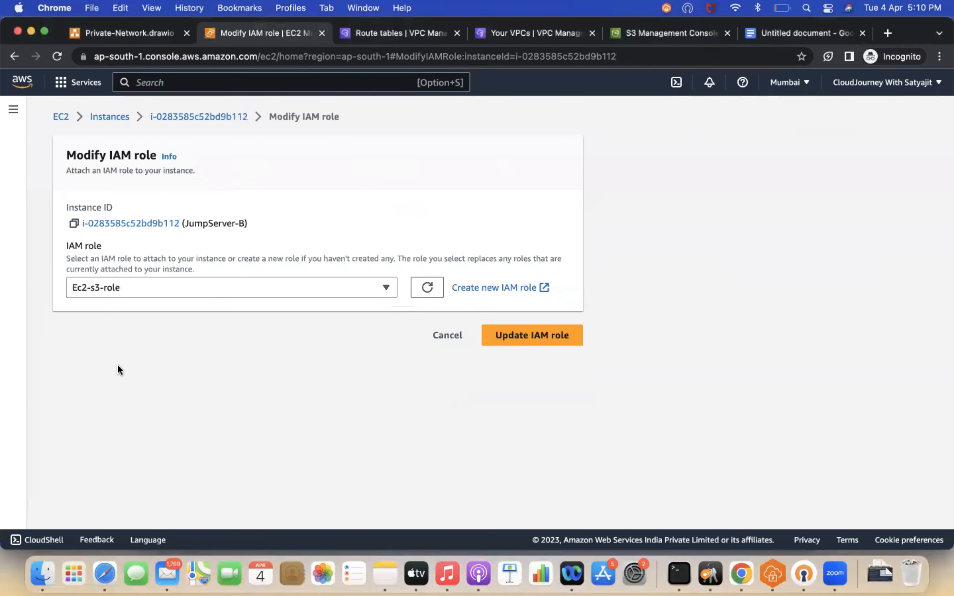
click(524, 334)
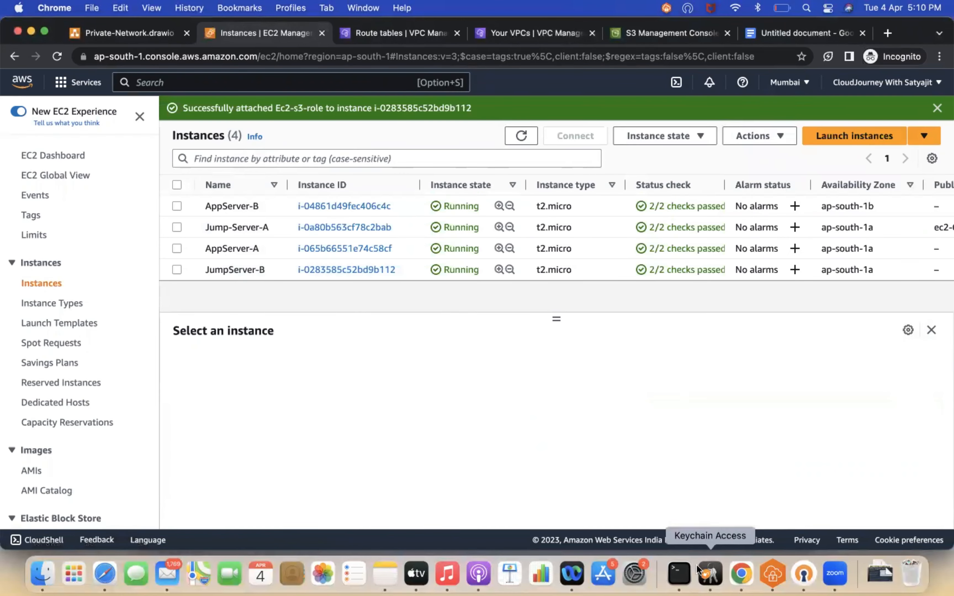
Step: Rerun aws s3 ls on the private instance after attaching the role
click(678, 574)
key(Up)
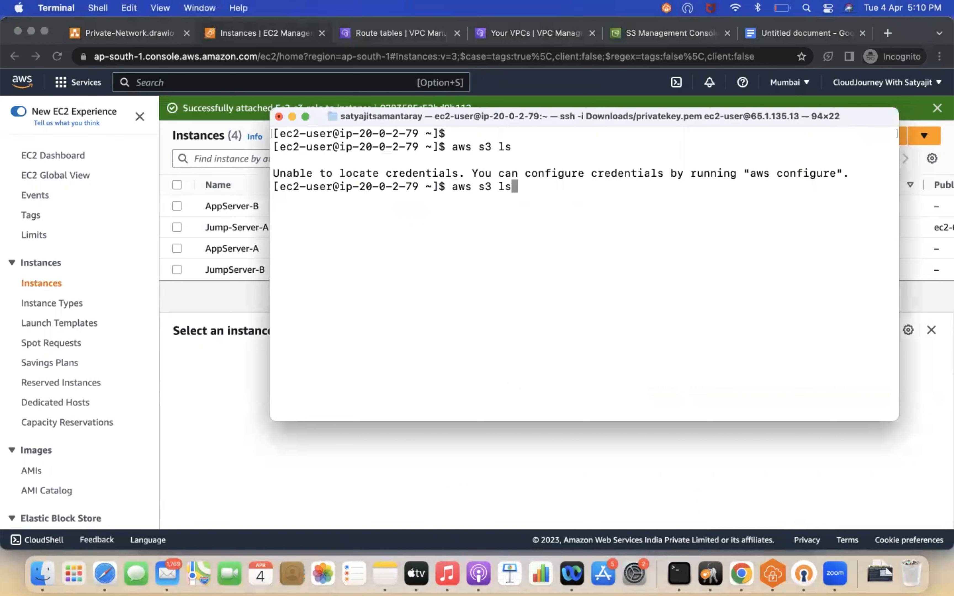
key(Return)
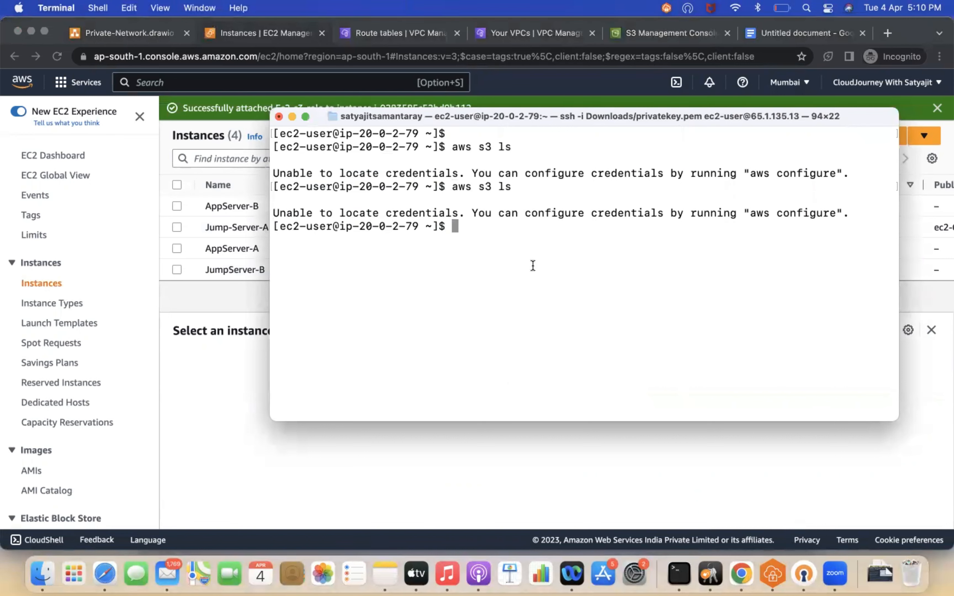
key(super+d)
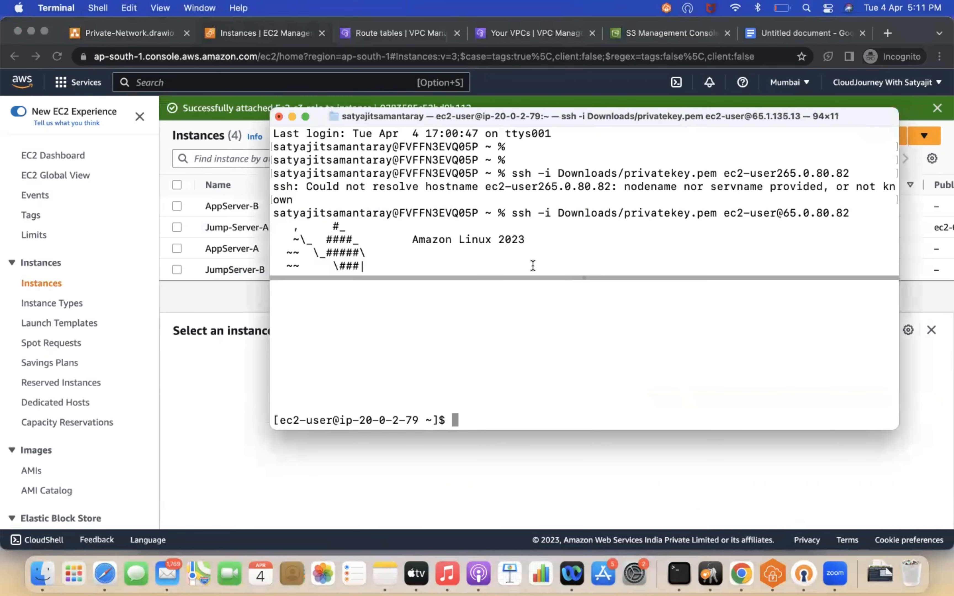
click(305, 117)
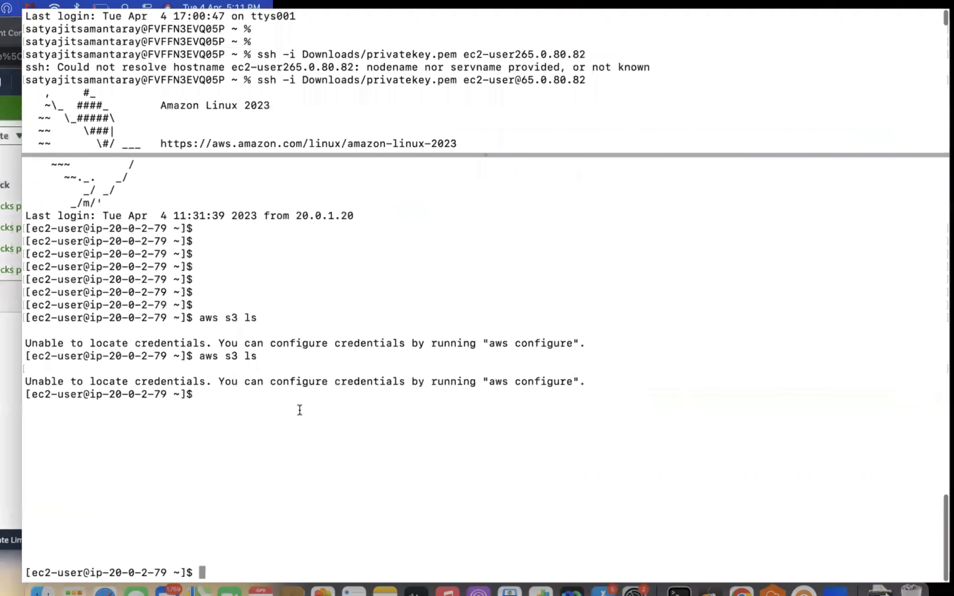
key(ctrl+l)
key(Up)
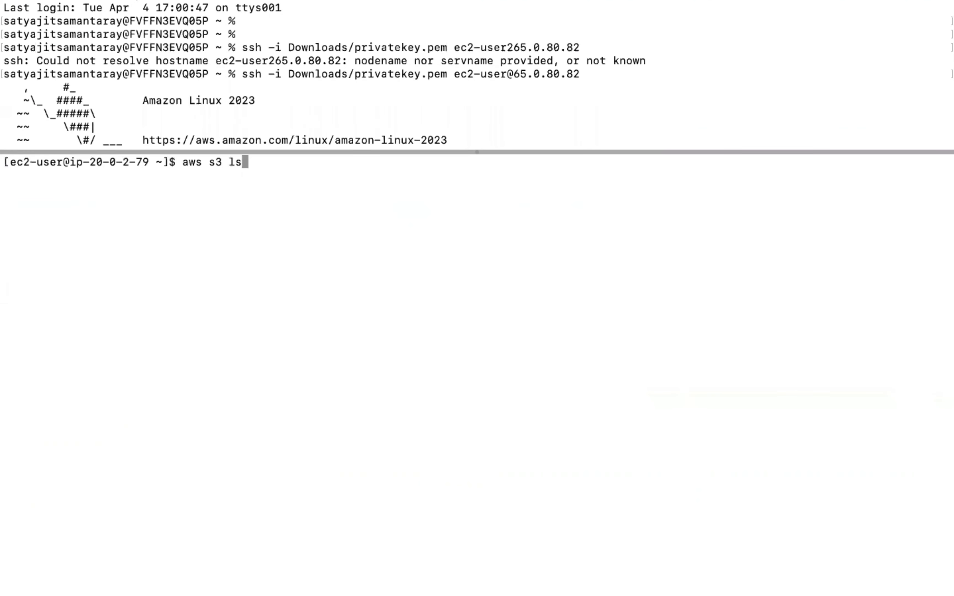
key(Return)
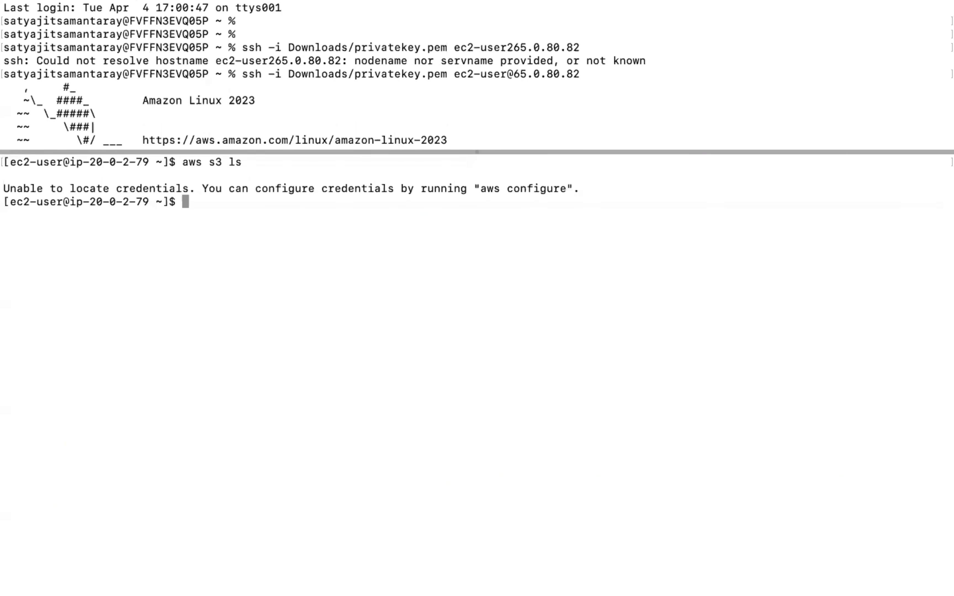
key(ctrl+d)
key(ctrl+l)
key(Return)
key(Return)
key(Return)
key(Return)
key(Return)
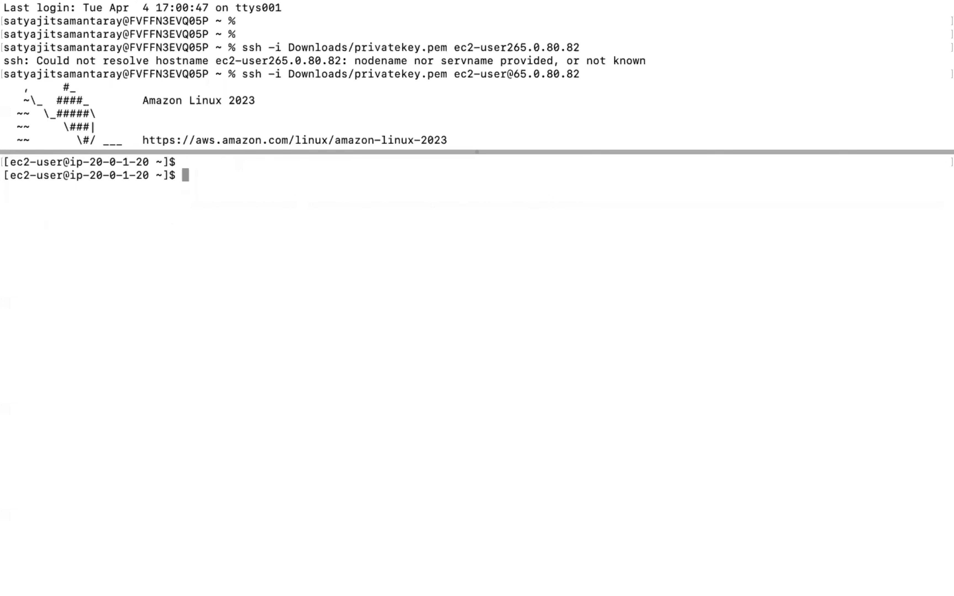
key(Up)
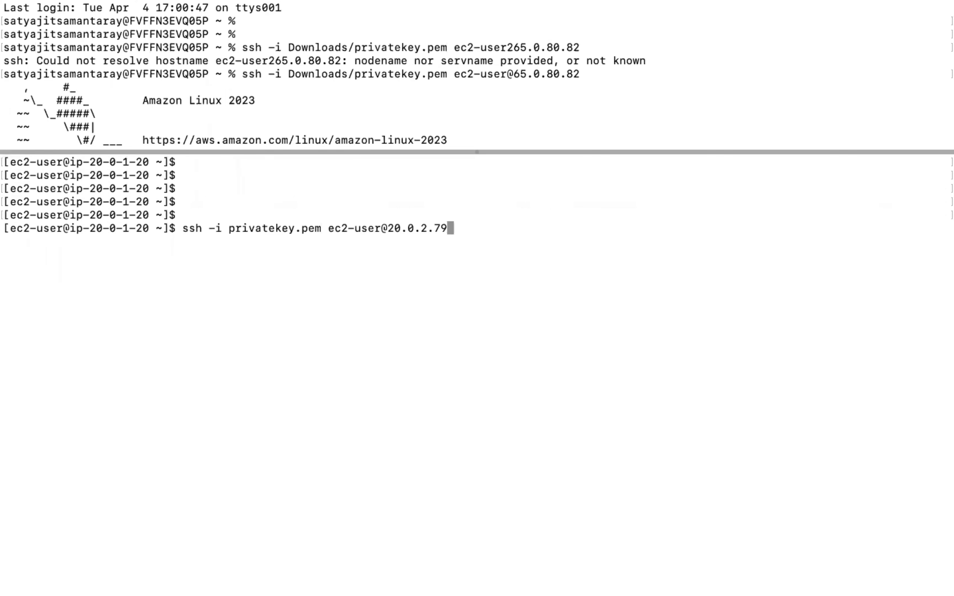
key(Return)
key(Return)
key(Return)
text(aws s3 ls)
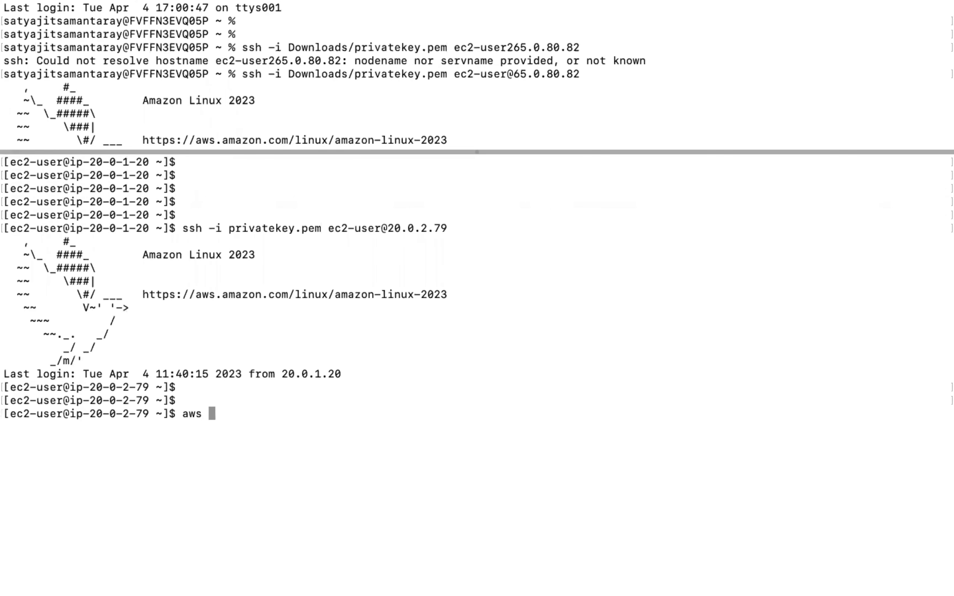
key(Return)
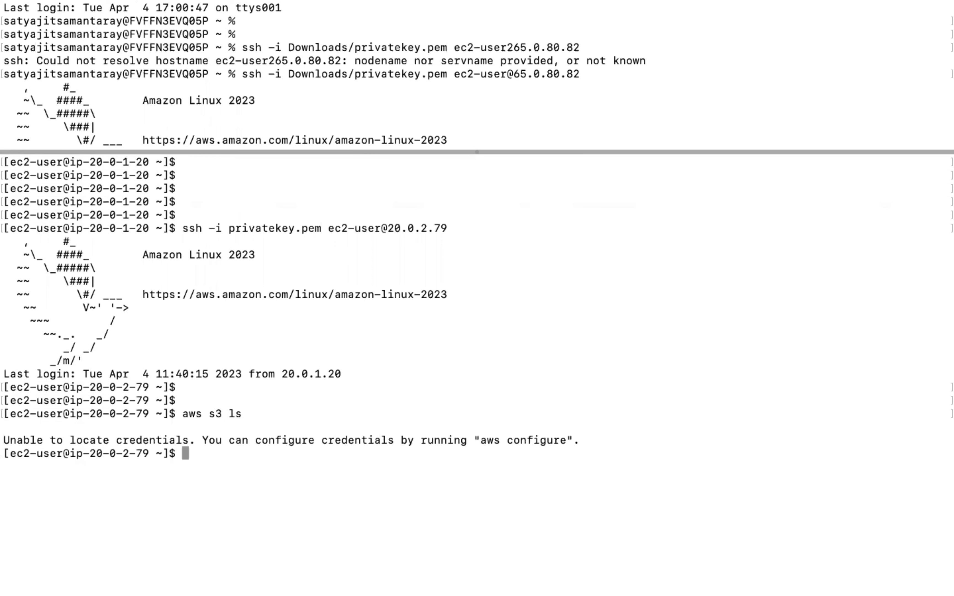
Step: Select JumpServer-B and inspect its IAM role in the instance details
click(34, 23)
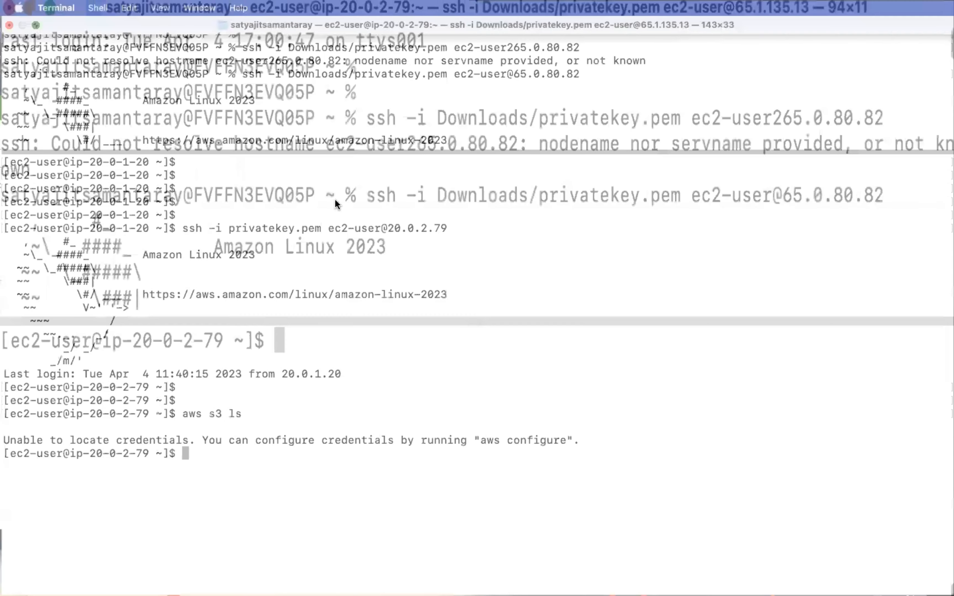
click(263, 318)
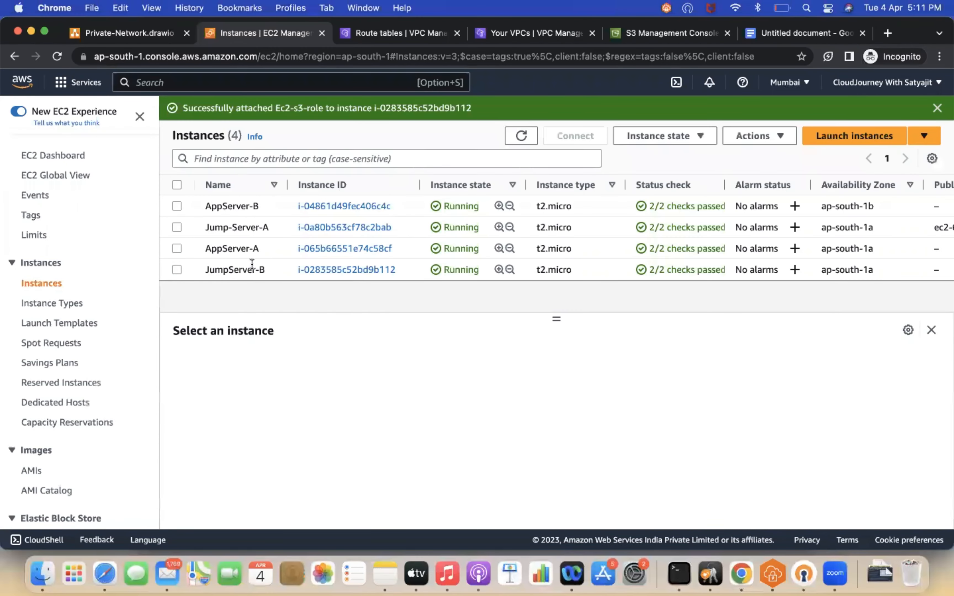
click(177, 269)
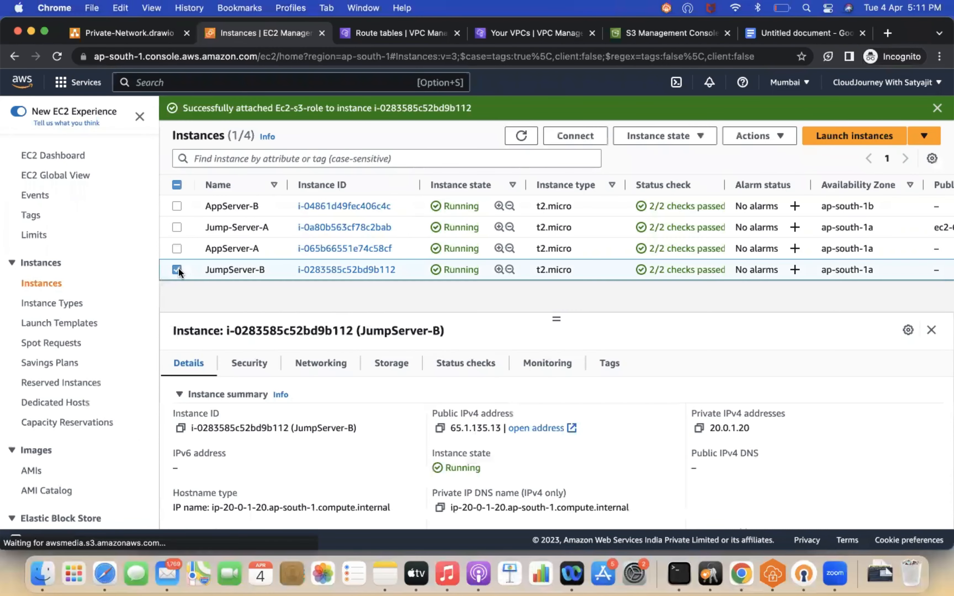
scroll(271, 451, down, 5)
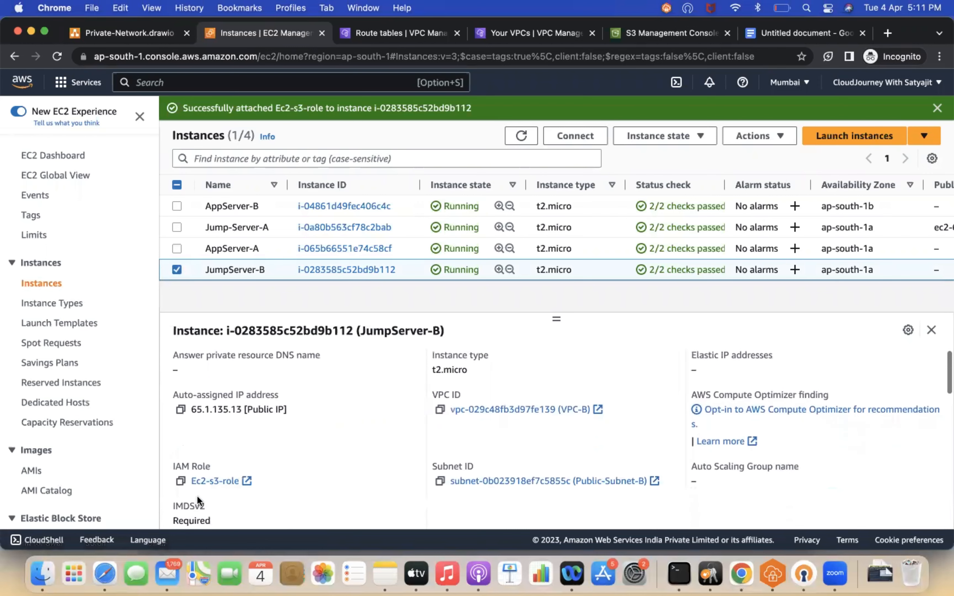
Step: Select AppServer-B and check its IAM role in the instance details
click(176, 270)
click(177, 248)
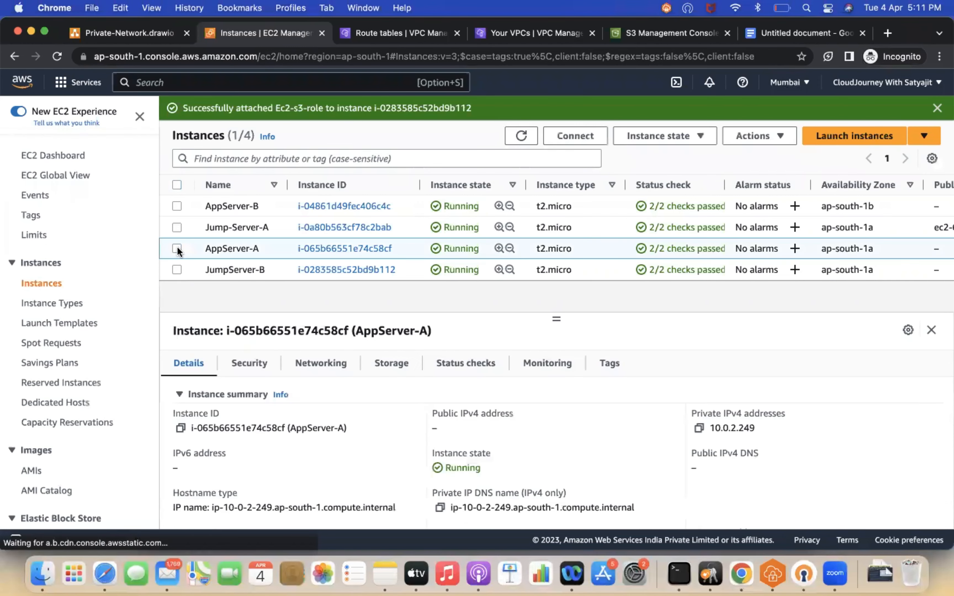
click(176, 249)
click(177, 207)
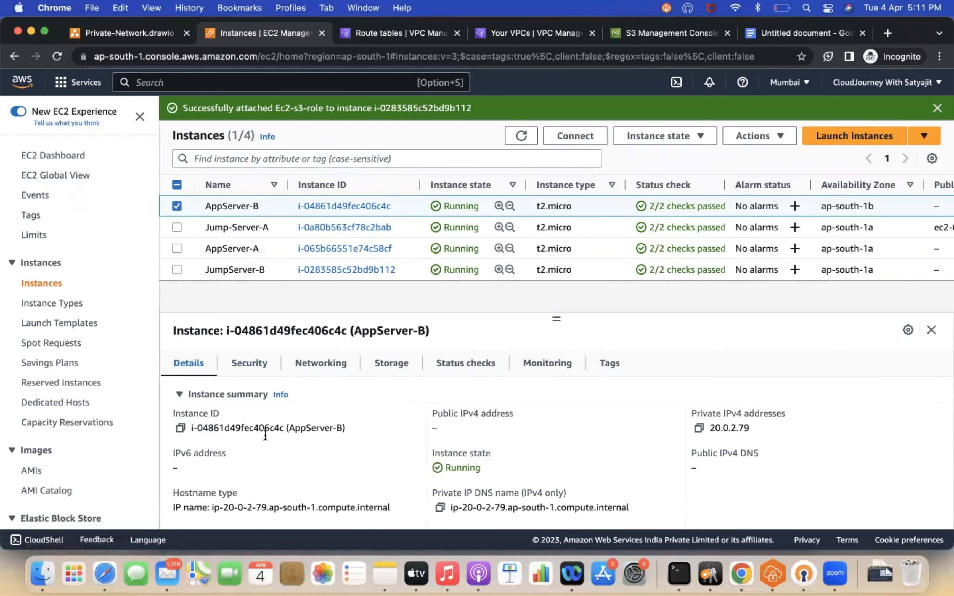
scroll(318, 462, down, 5)
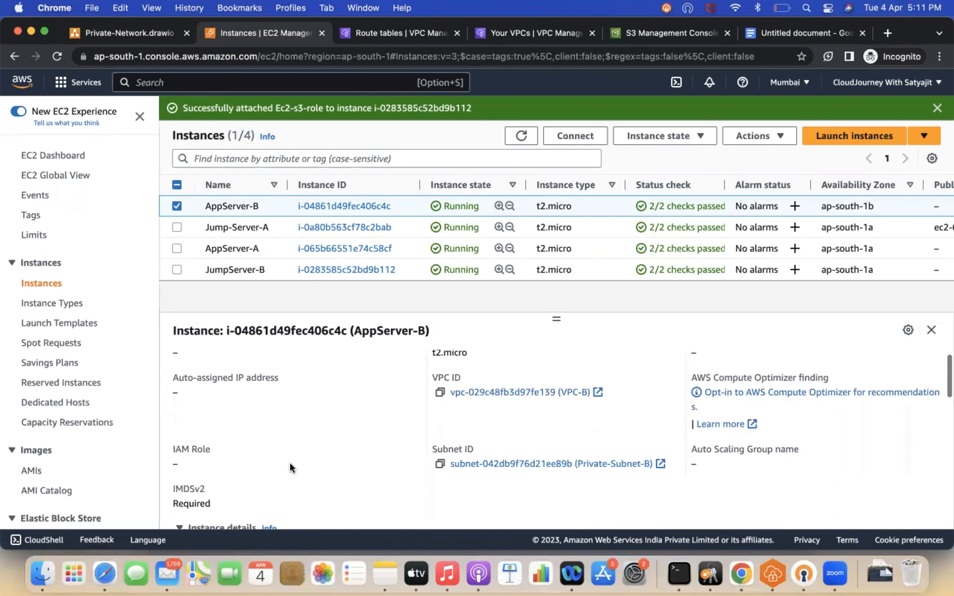
Step: Attach the IAM role Ec2-s3-role to AppServer-B through Modify IAM role
click(782, 136)
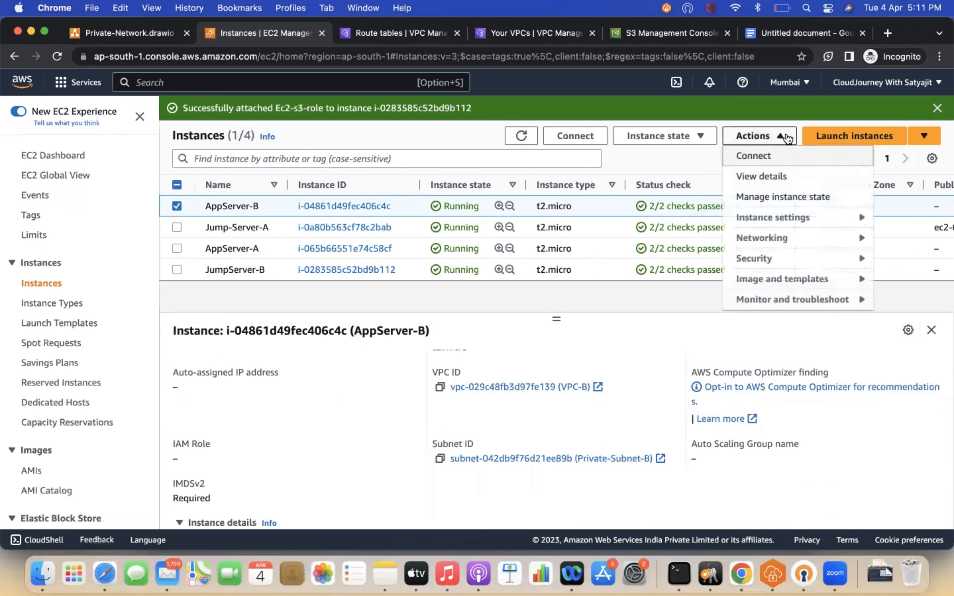
mouse_move(763, 258)
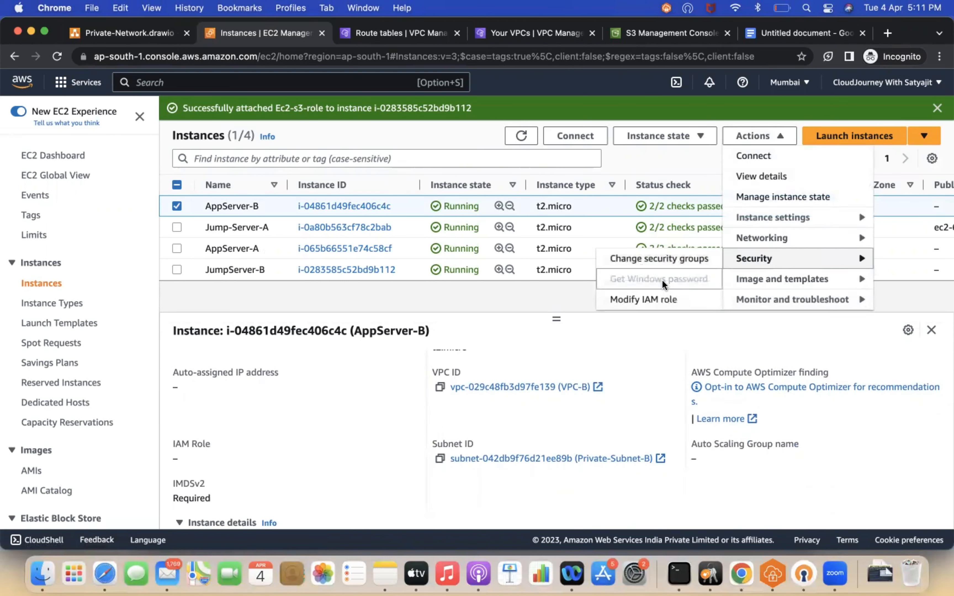
click(646, 299)
click(207, 289)
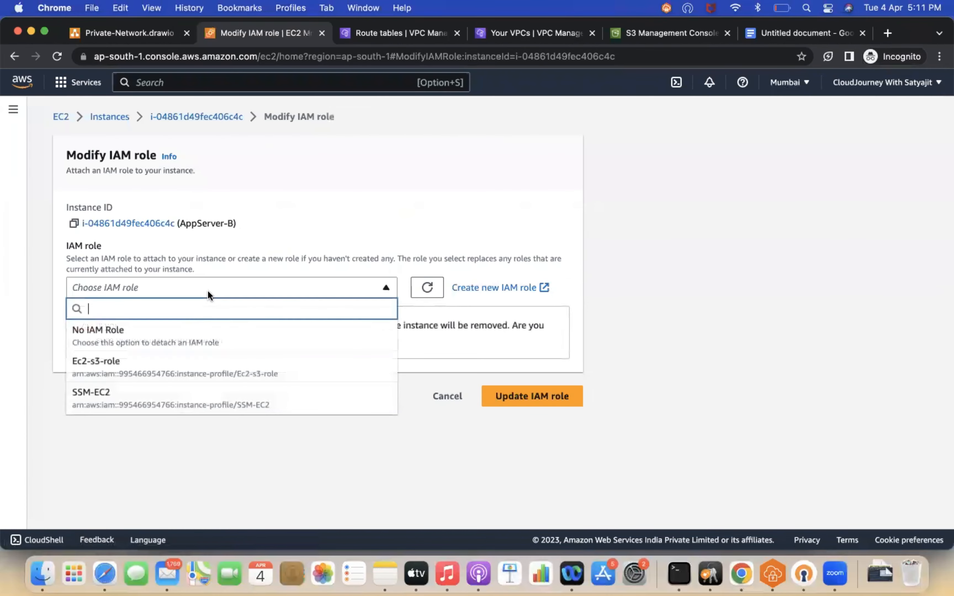
click(130, 375)
click(537, 342)
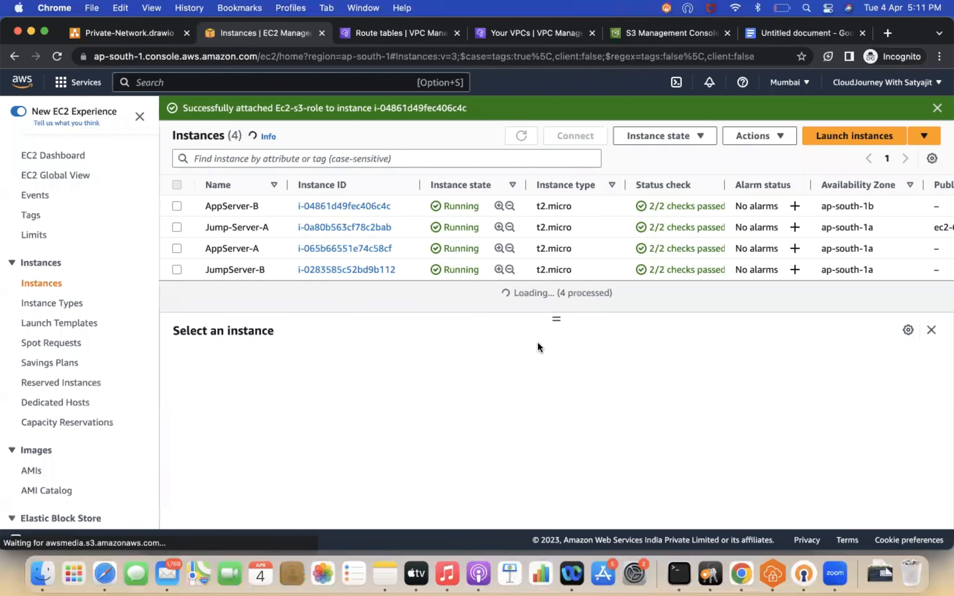
Step: Switch to the terminal and run aws s3 ls on the private instance
click(710, 573)
click(679, 573)
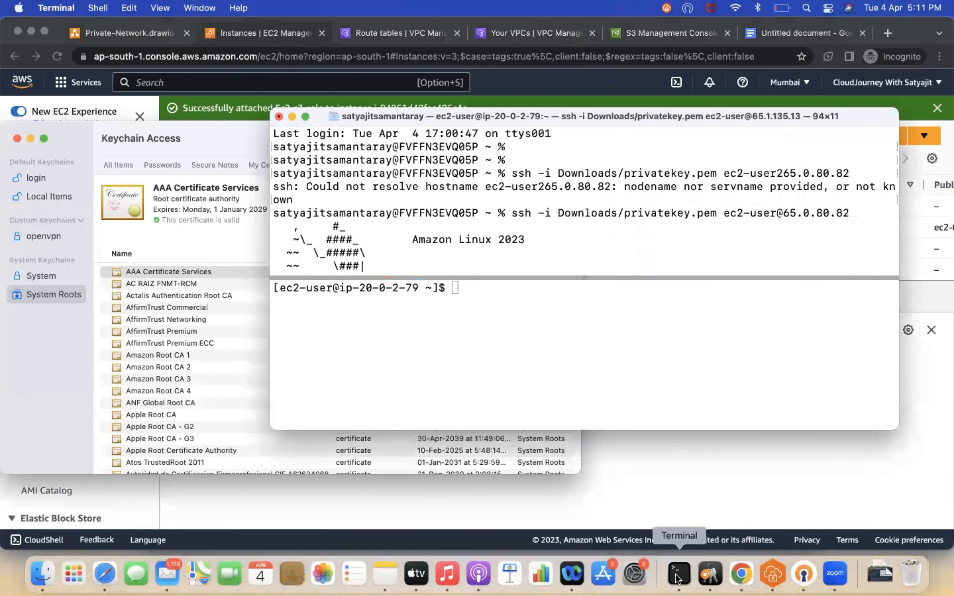
text(aws s3 ls)
key(Return)
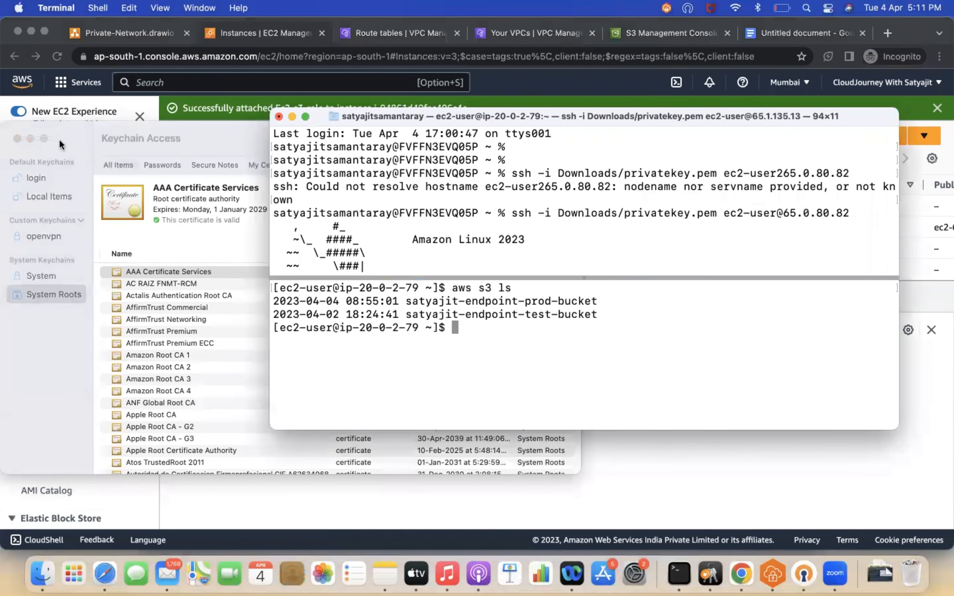
Step: List the contents of the bucket with aws s3 ls s3://satyajit-endpoint-prod-bucket
click(17, 139)
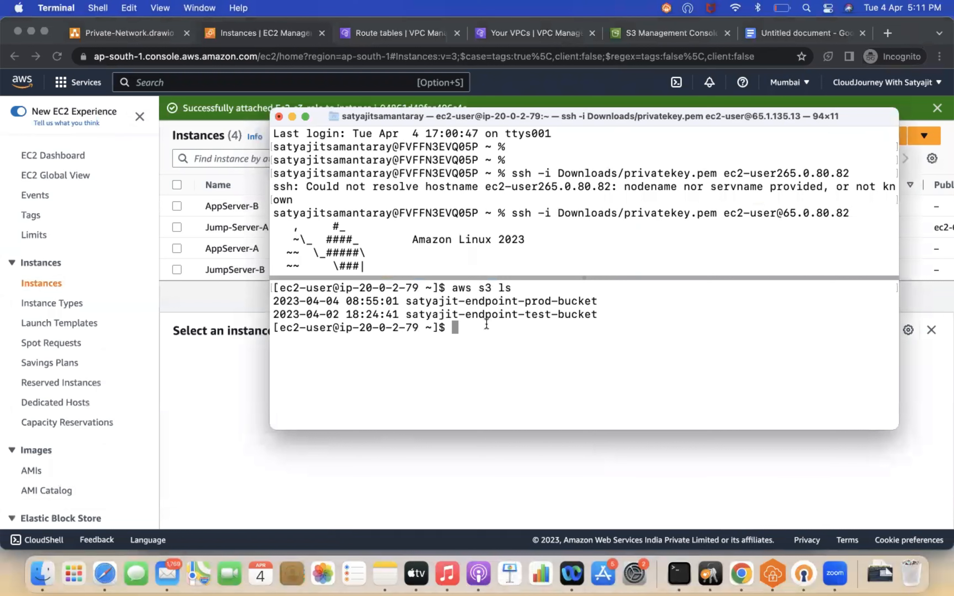
text(aws s3 ls s3://)
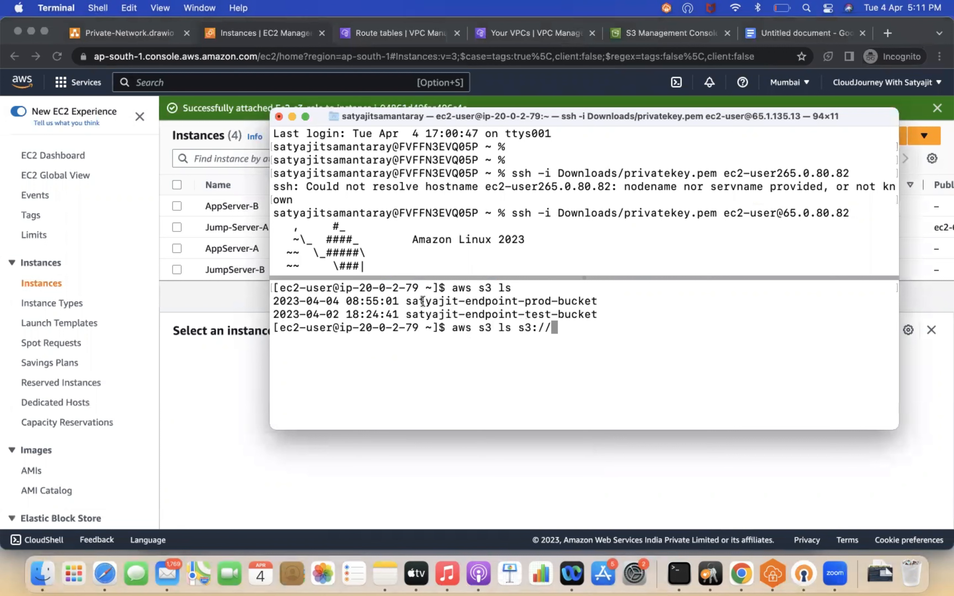
drag(407, 303, 595, 303)
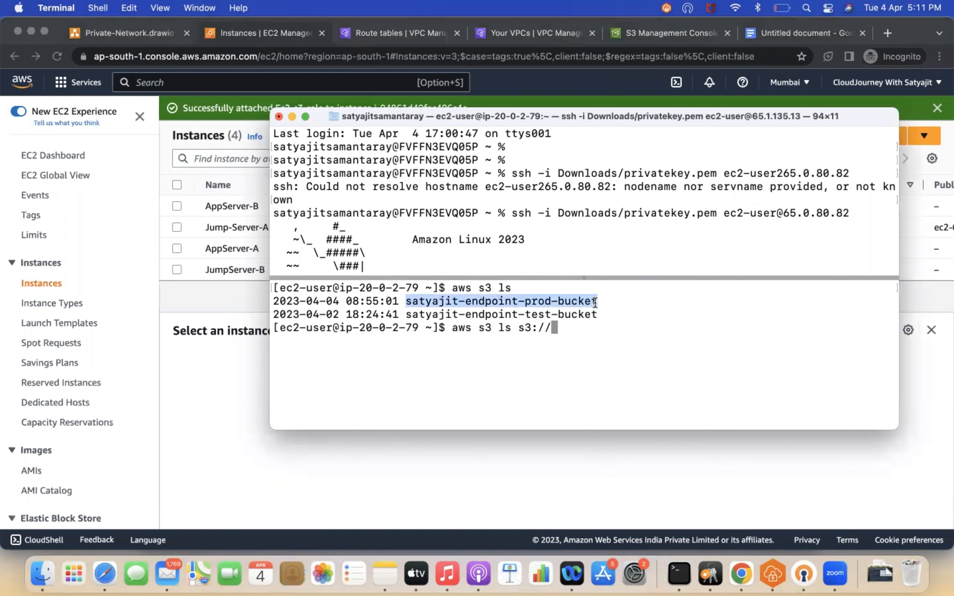
text(satyajit-endpoint-prod-bucket)
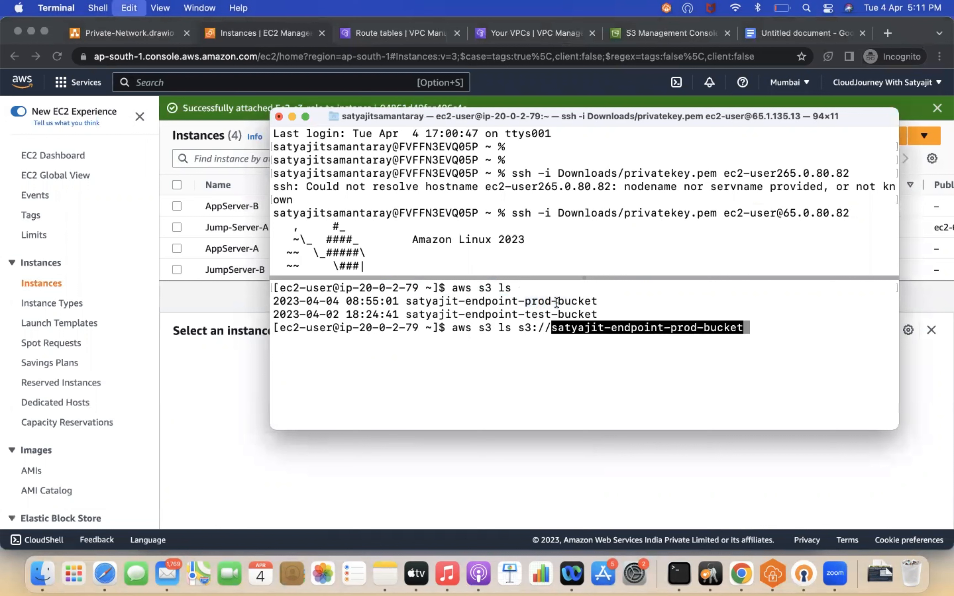
key(Return)
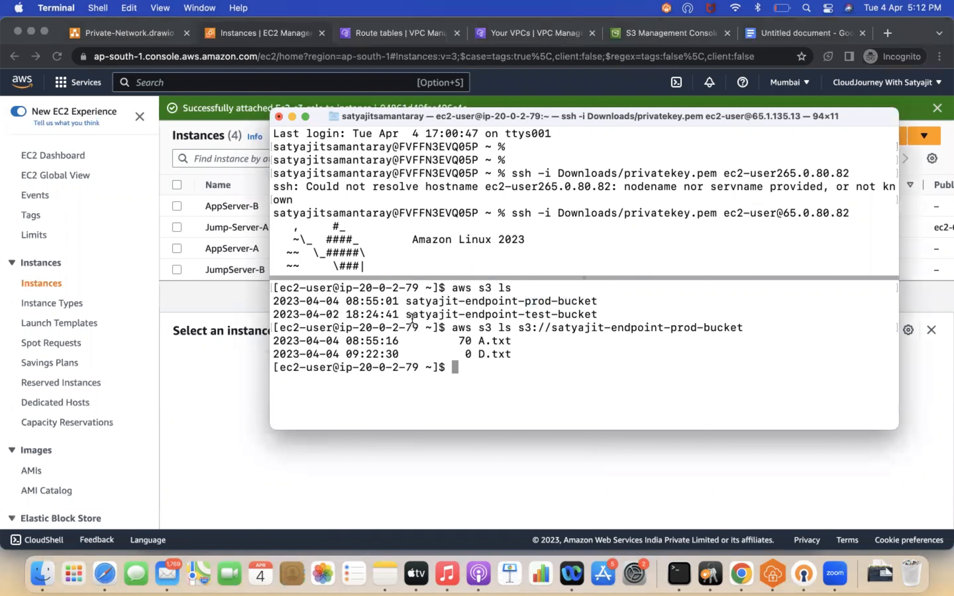
Step: Edit the previous command to list aws s3 ls s3://satyajit-endpoint-test-bucket and run it
drag(406, 315, 597, 314)
key(super+c)
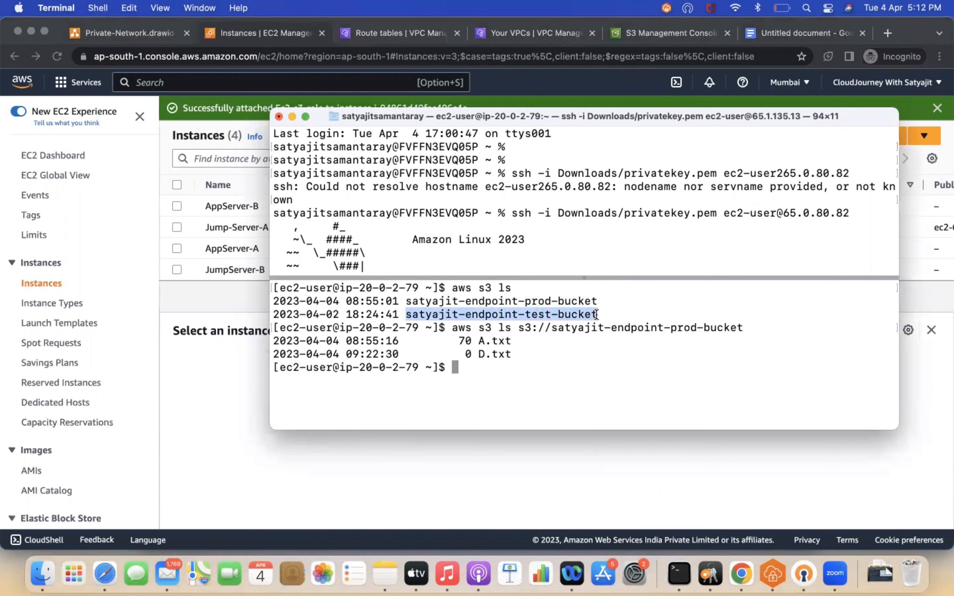
key(Up)
key(BackSpace)
key(BackSpace)
key(BackSpace)
key(BackSpace)
key(BackSpace)
key(BackSpace)
key(BackSpace)
key(BackSpace)
key(BackSpace)
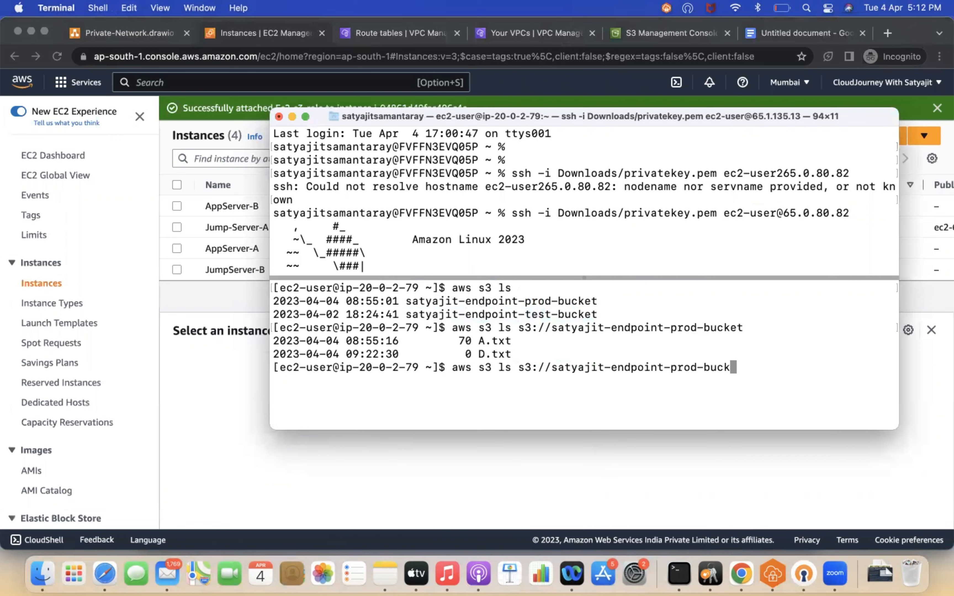
key(BackSpace)
key(BackSpace)
key(BackSpace)
key(BackSpace)
key(BackSpace)
key(BackSpace)
key(BackSpace)
key(BackSpace)
key(BackSpace)
key(BackSpace)
key(BackSpace)
key(BackSpace)
key(BackSpace)
key(BackSpace)
key(BackSpace)
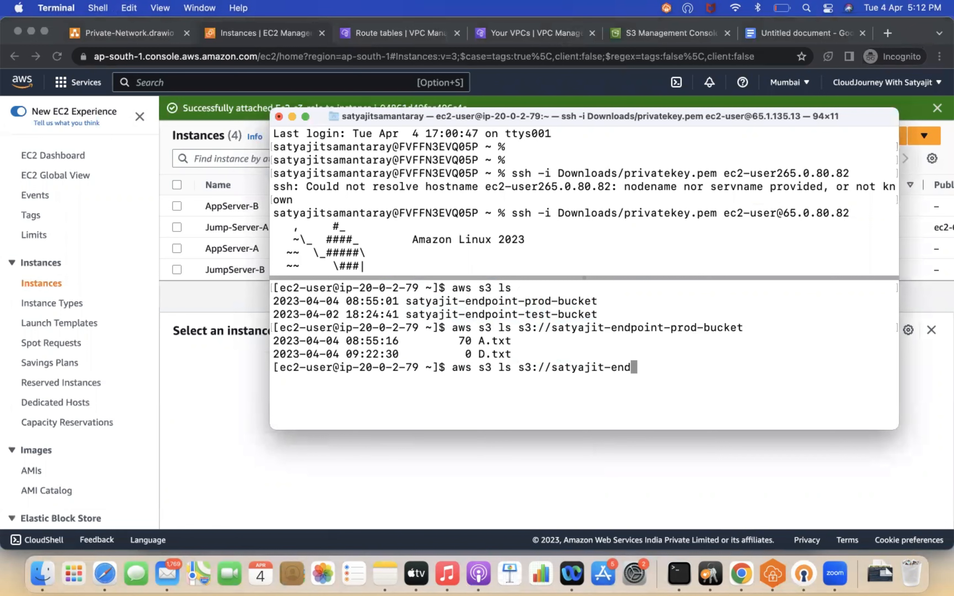
key(BackSpace)
key(BackSpace)
key(BackSpace)
key(BackSpace)
key(BackSpace)
key(super+v)
key(Return)
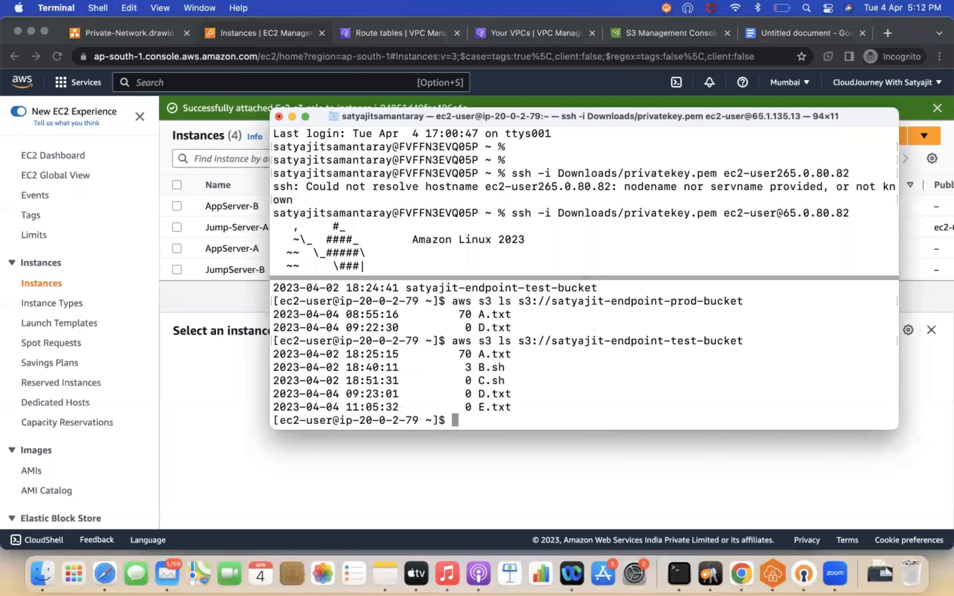
Step: Ping google.com from the private instance to test internet access, then stop the ping
text(ping google.com)
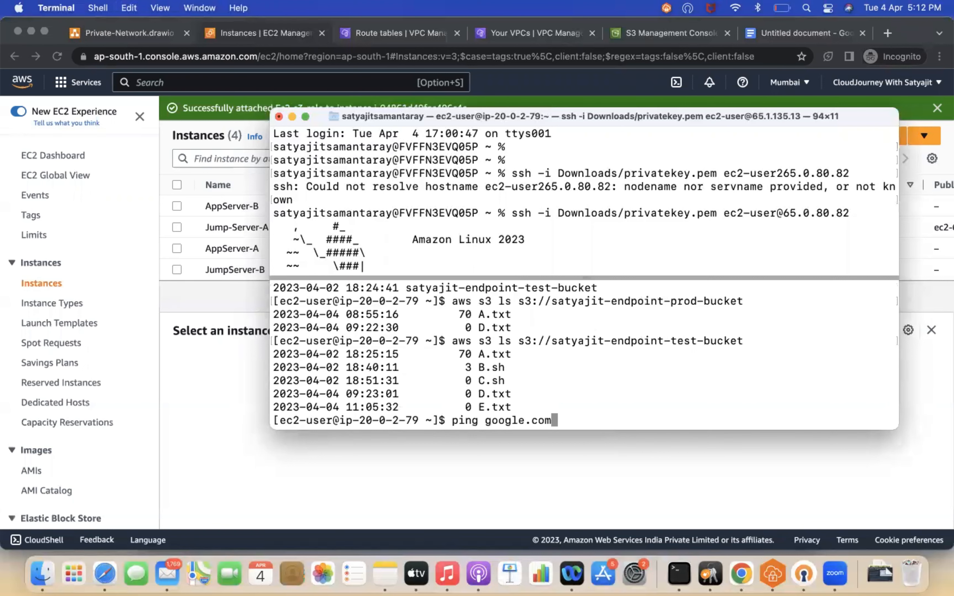
key(Return)
key(ctrl+c)
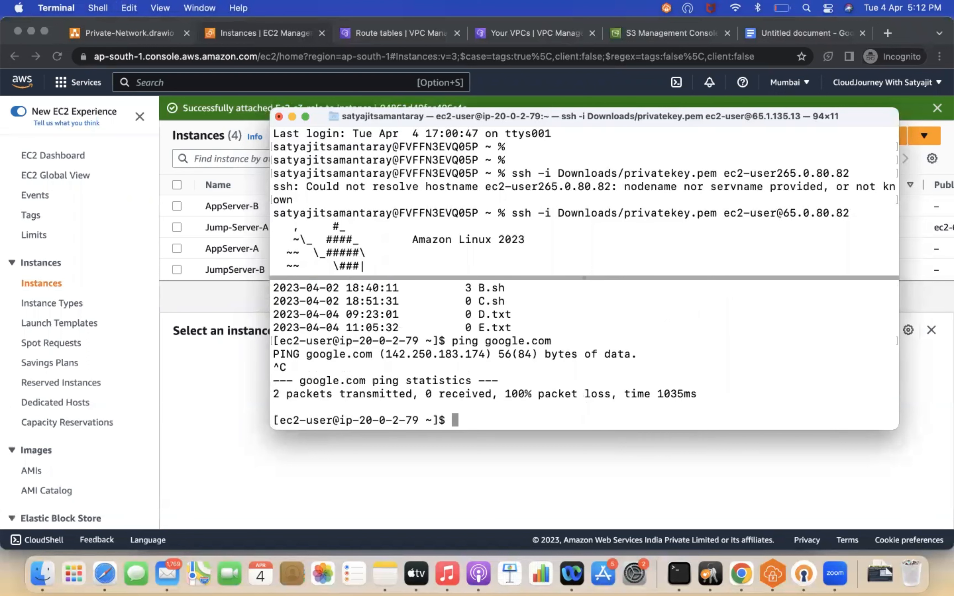
Step: Open VPC-A-Endpoint's policy for editing in the VPC Endpoints list and clear the existing policy text
click(292, 117)
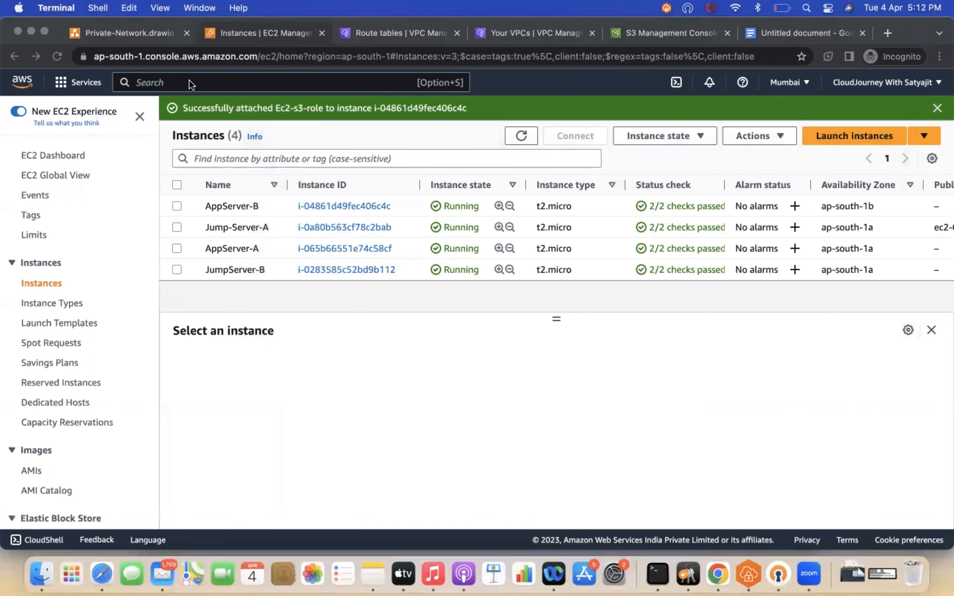
click(387, 33)
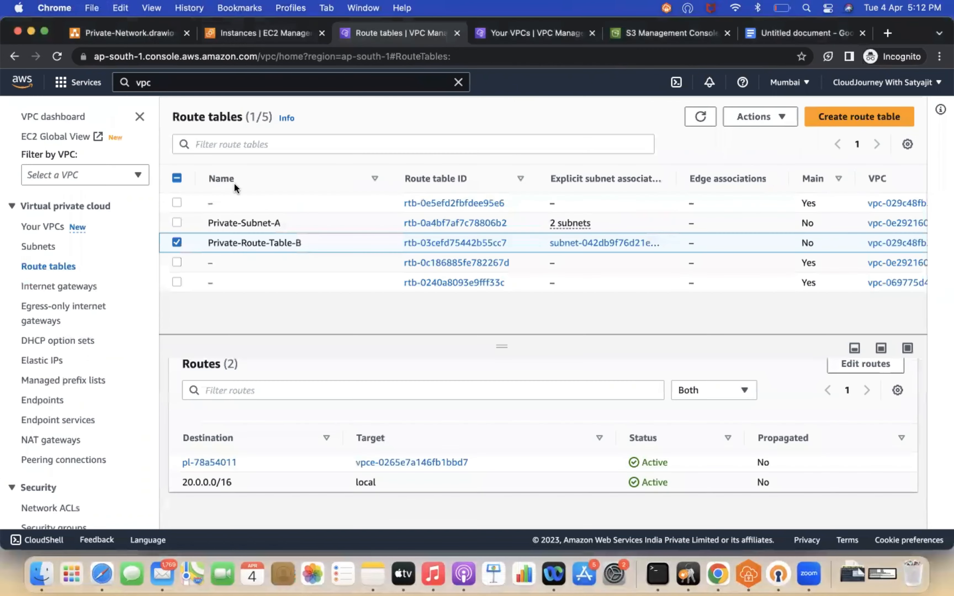
click(52, 400)
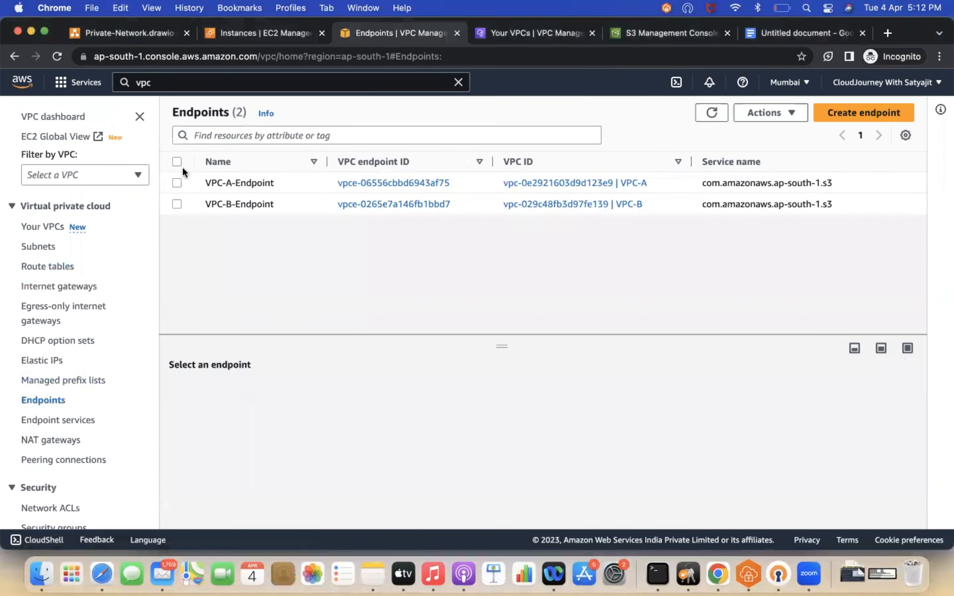
click(177, 182)
drag(425, 334, 423, 216)
click(337, 312)
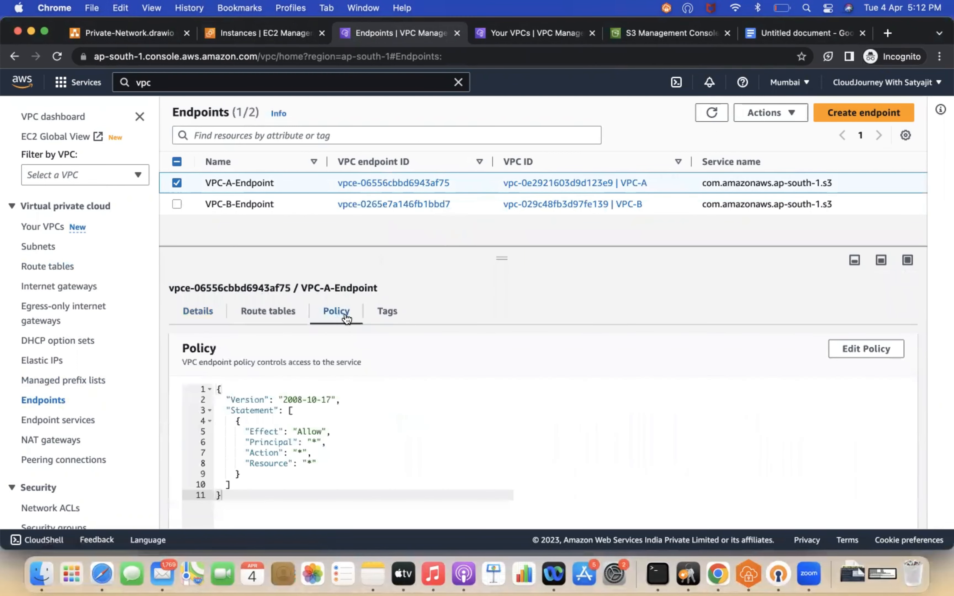
click(869, 351)
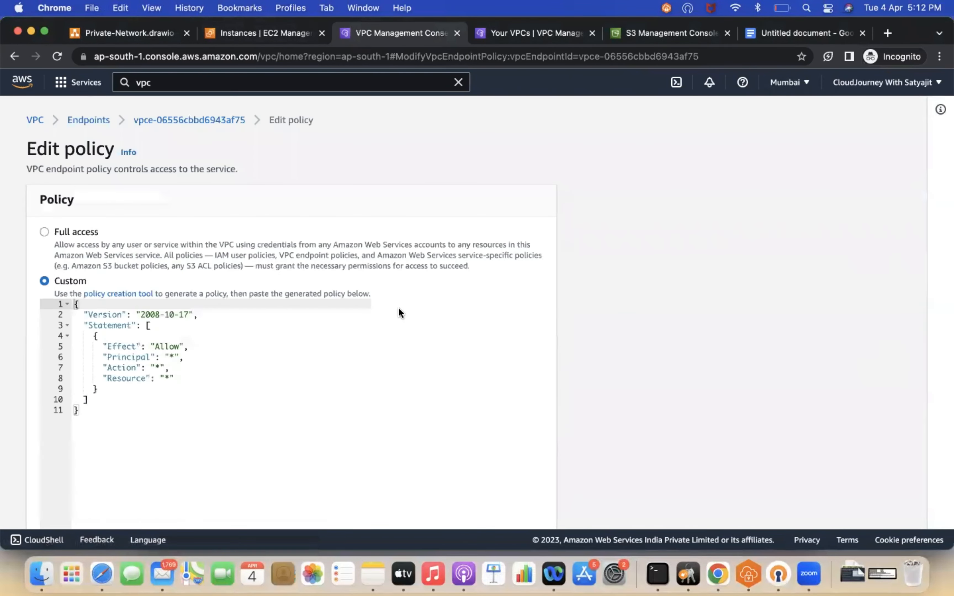
click(104, 415)
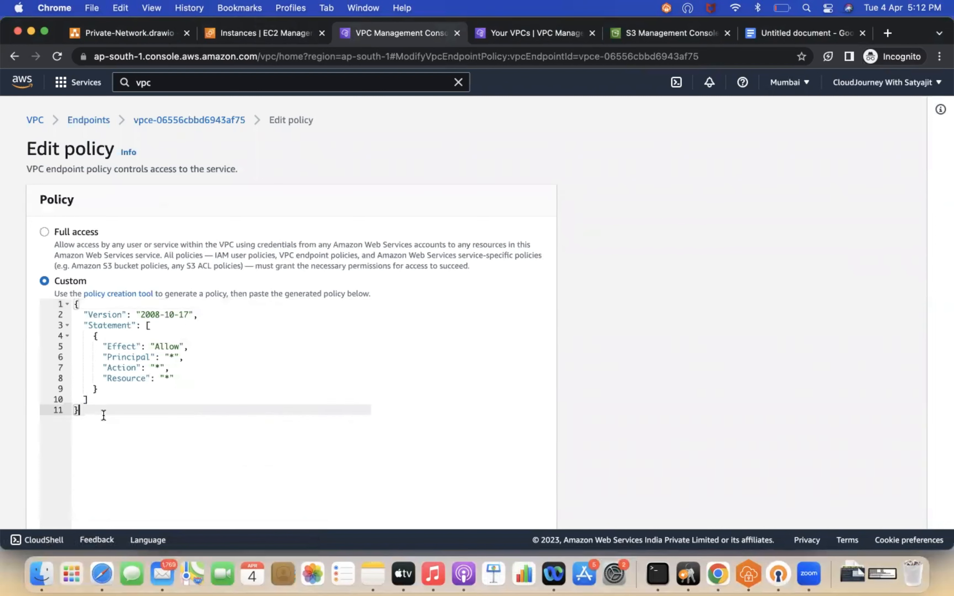
key(super+a)
key(BackSpace)
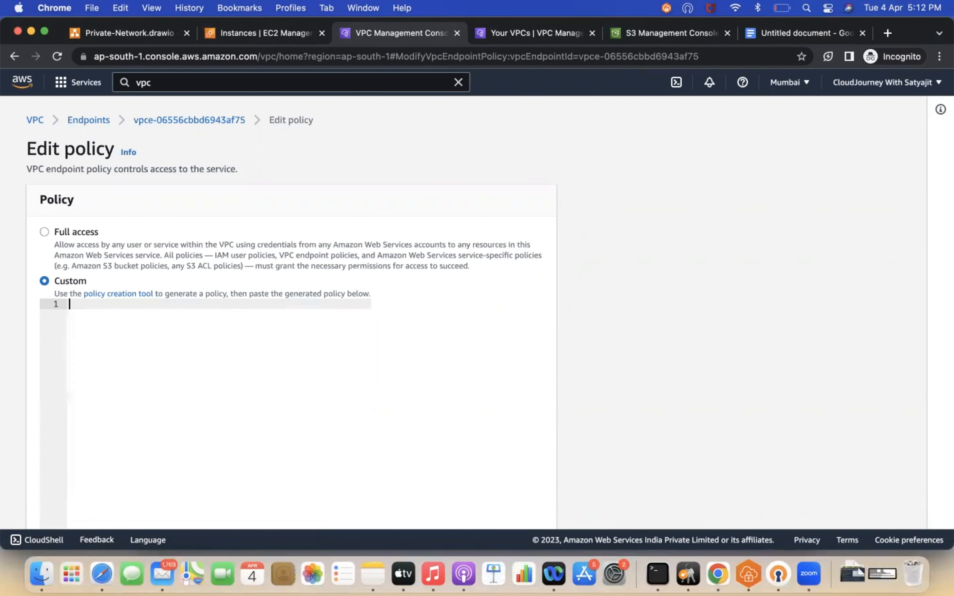
Step: Copy the policy JSON from the document, paste it as VPC-A-Endpoint's custom policy allowing satyajit-endpoint-test-bucket, and save
click(772, 33)
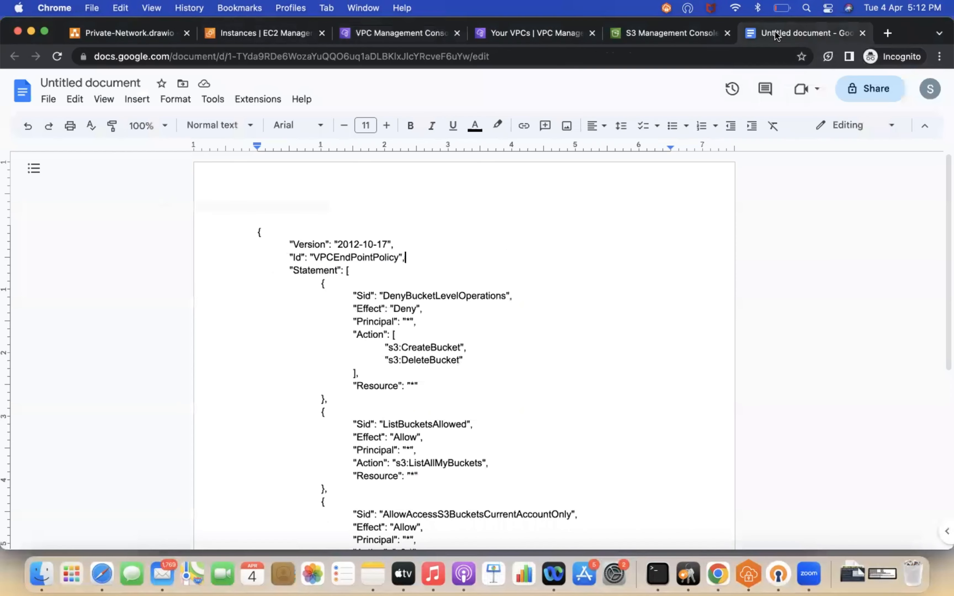
scroll(475, 408, down, 5)
key(super+a)
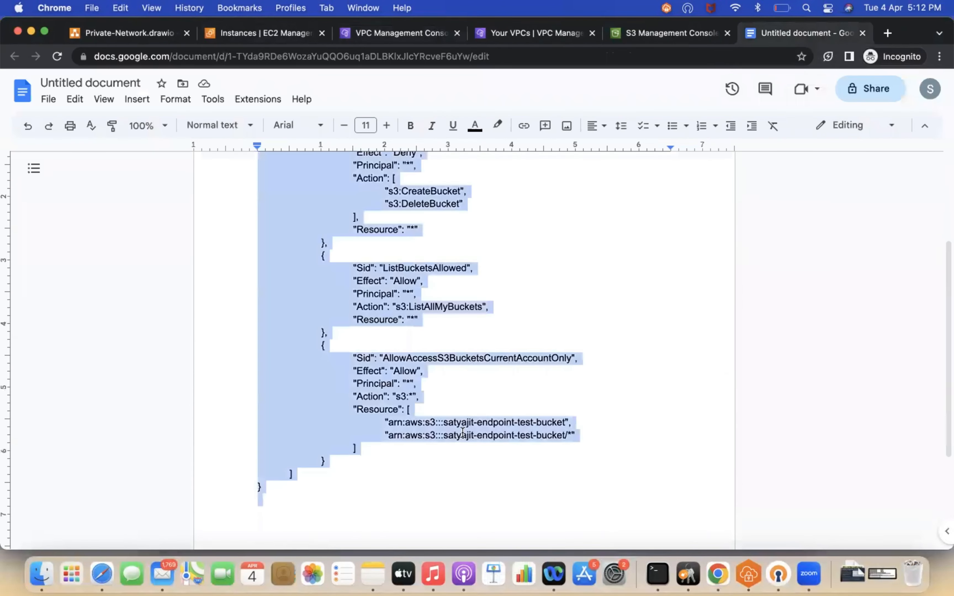
key(super+c)
click(528, 33)
click(405, 33)
click(126, 310)
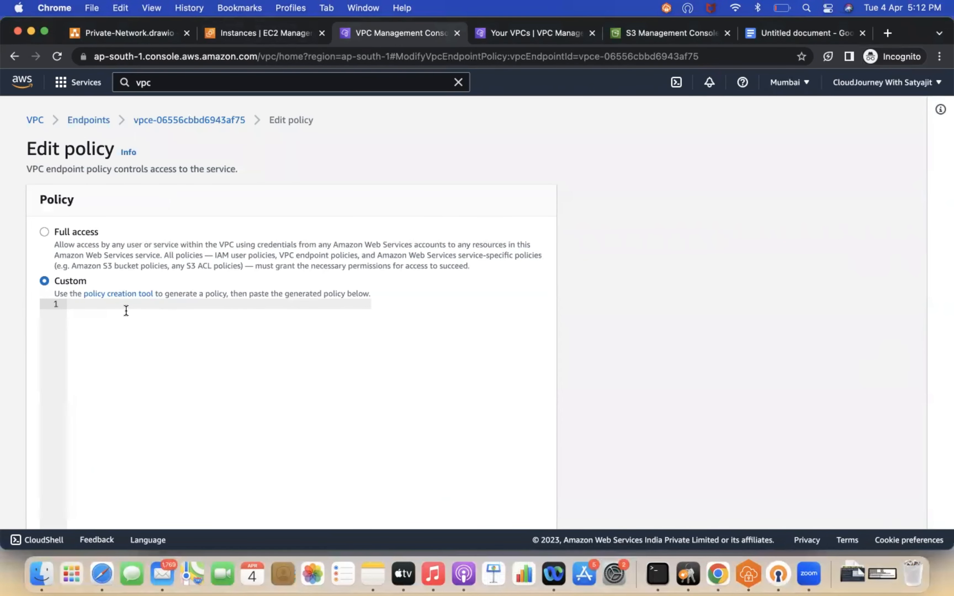
key(super+v)
scroll(193, 322, down, 3)
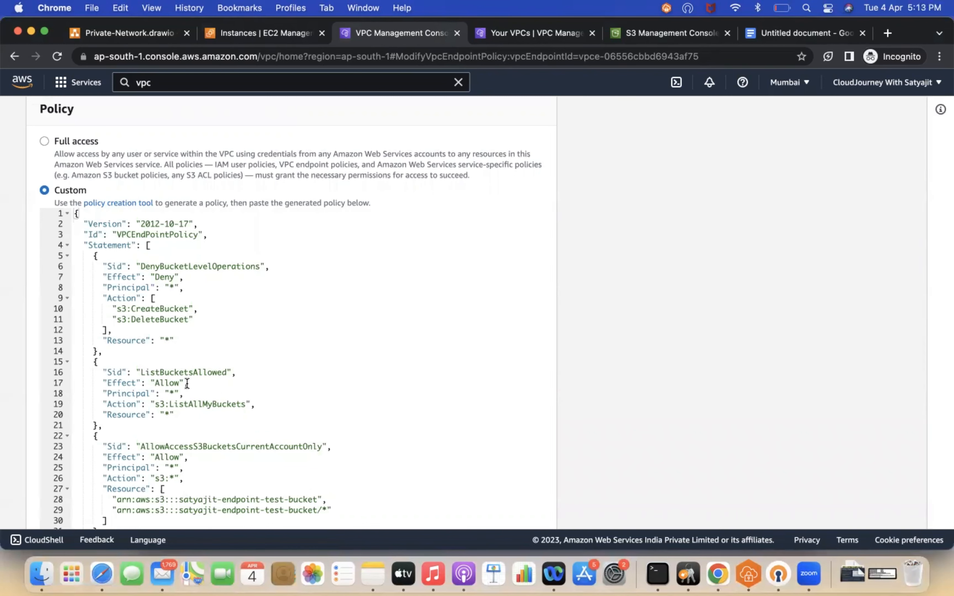
scroll(160, 406, down, 3)
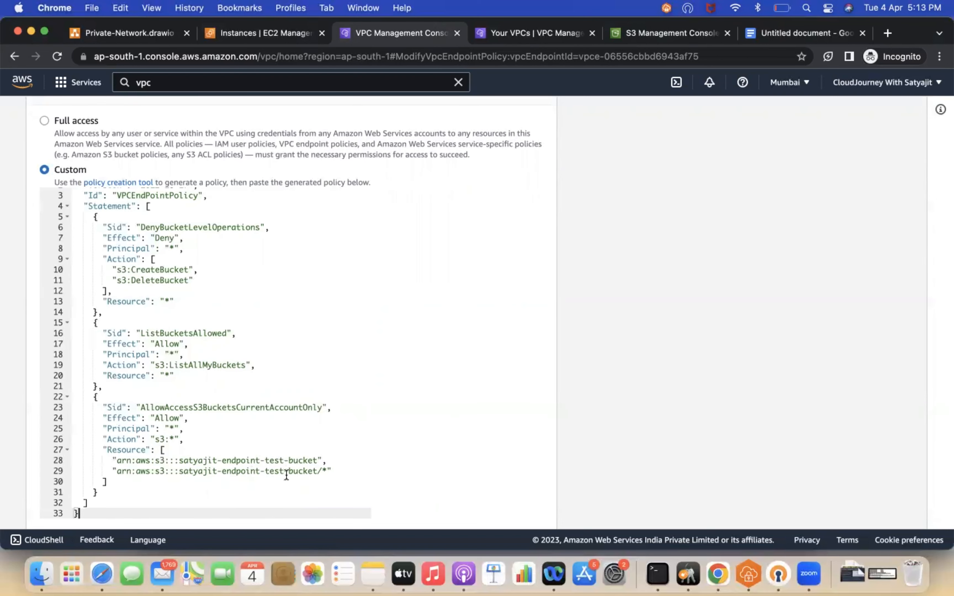
scroll(289, 473, down, 2)
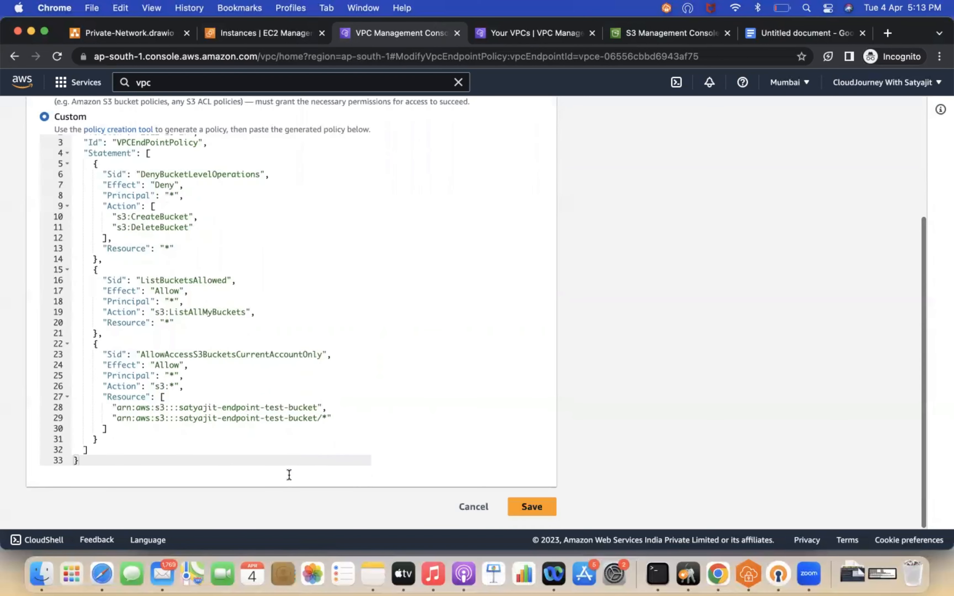
click(536, 508)
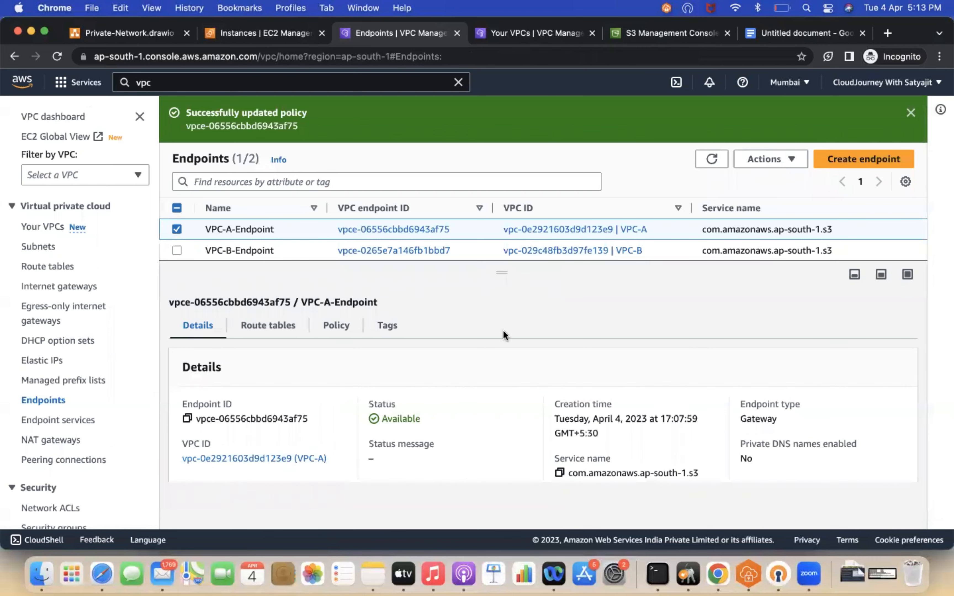
Step: Switch to the terminal, clear it, and log out of both the private instance and the bastion host
click(658, 577)
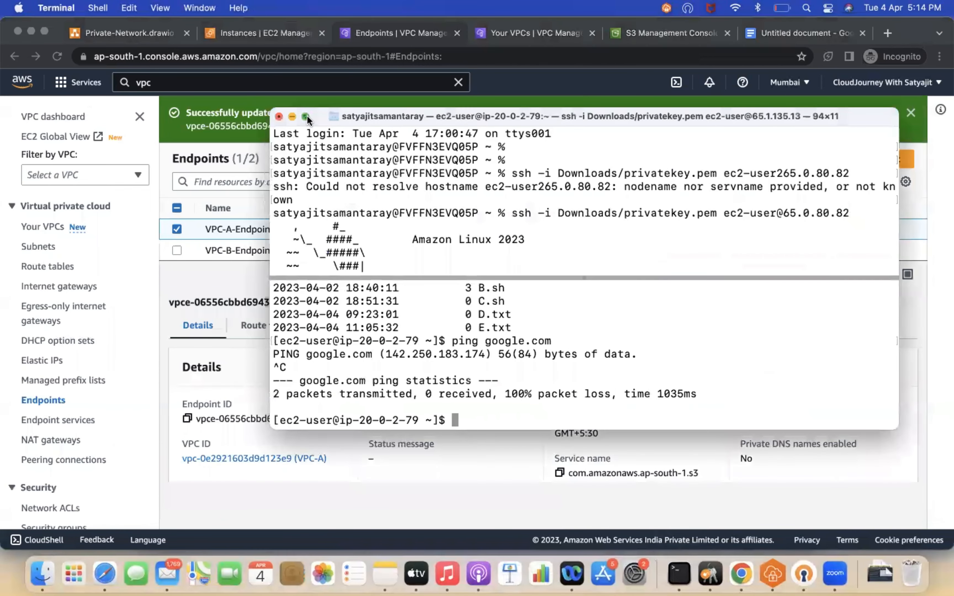
double_click(307, 116)
key(ctrl+l)
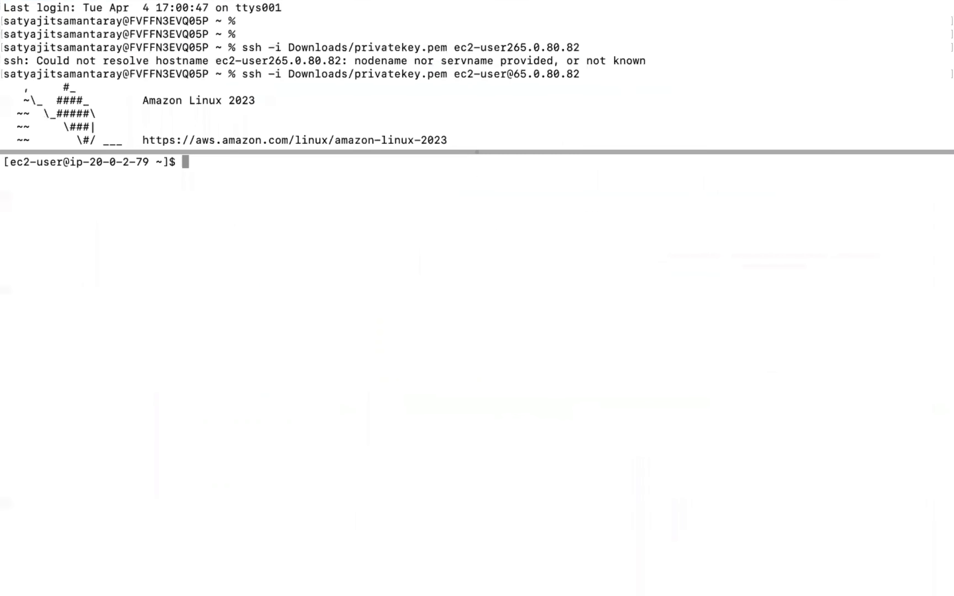
key(Return)
key(Return)
key(ctrl+d)
key(ctrl+d)
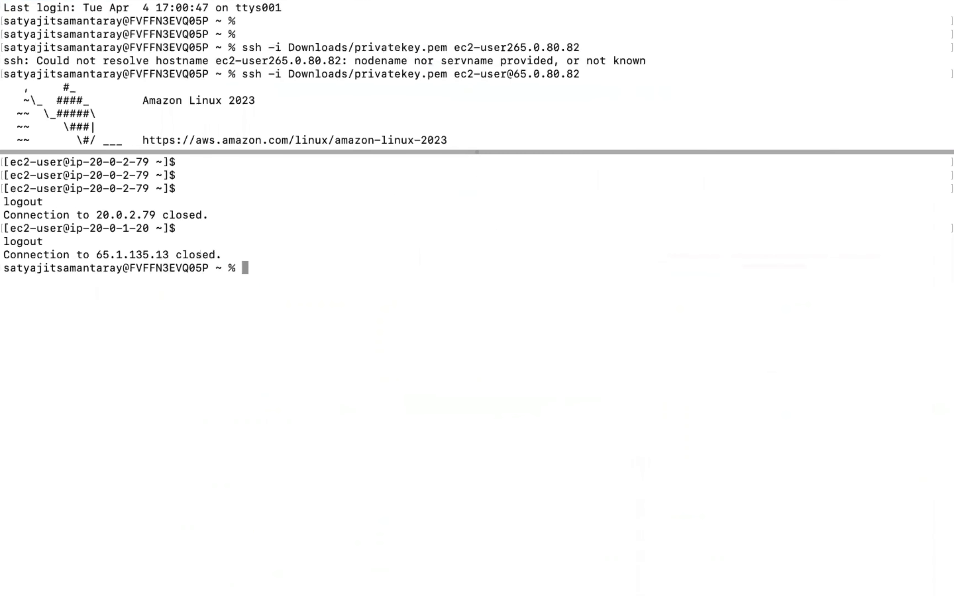
Step: Clear the screen and rerun the SSH command to the bastion host at 65.0.80.82 with privatekey.pem
key(ctrl+l)
key(Return)
key(Return)
key(Up)
key(Up)
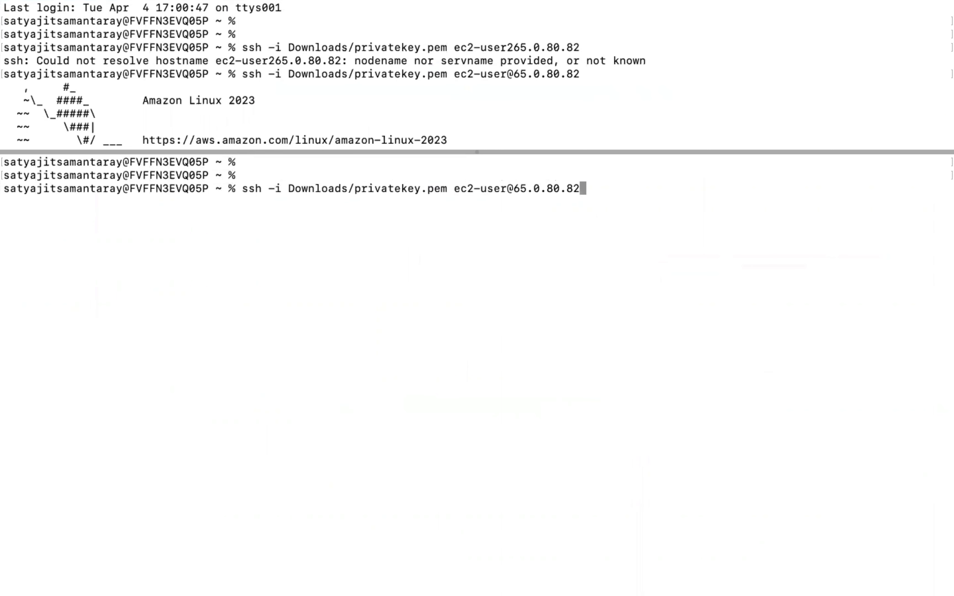
key(Return)
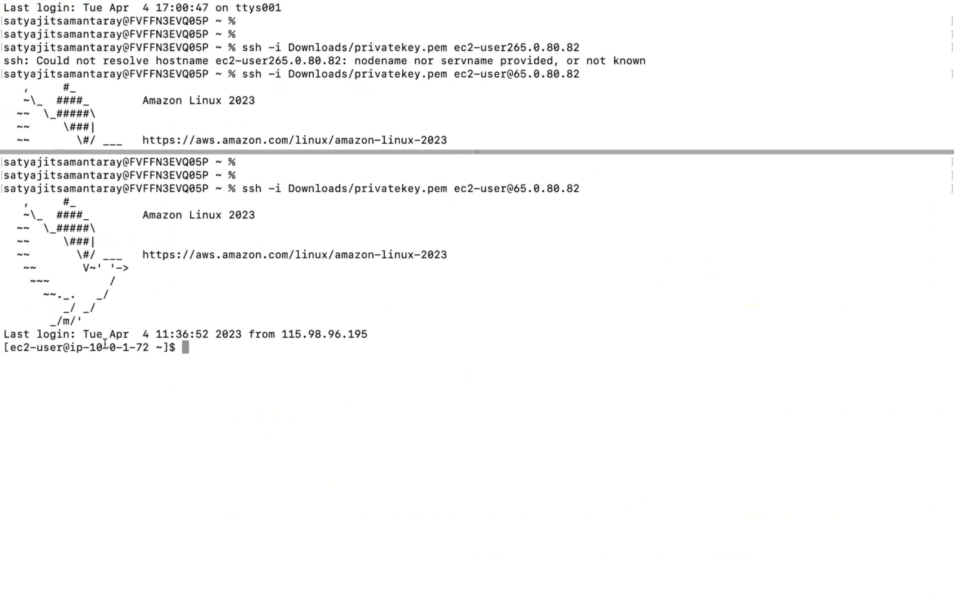
Step: Paste and run the SSH command into the private instance, clear the screen, and list the S3 buckets with aws s3 ls
key(super+v)
key(Return)
key(super+k)
key(Return)
key(Return)
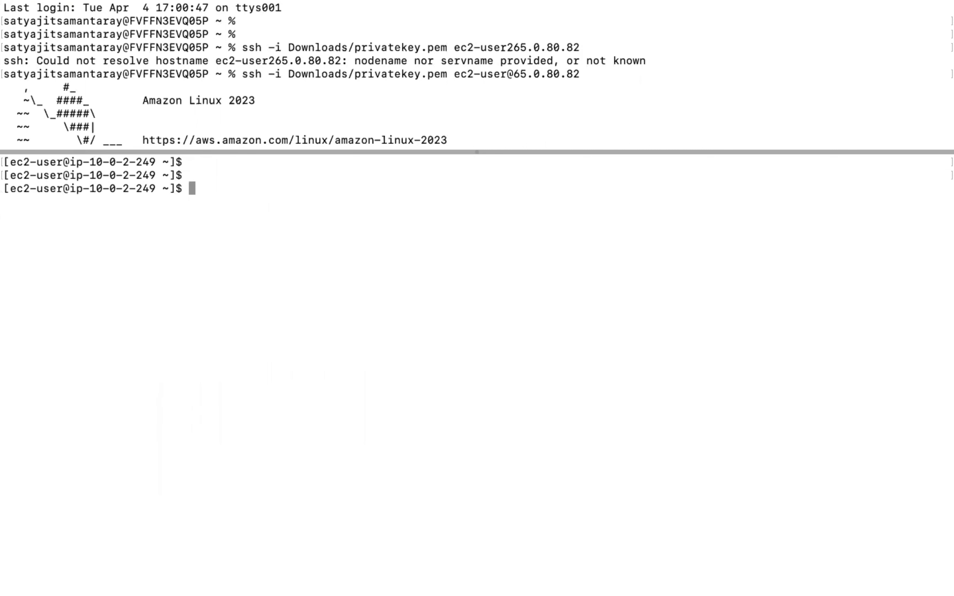
text(aws s3 ls)
key(Return)
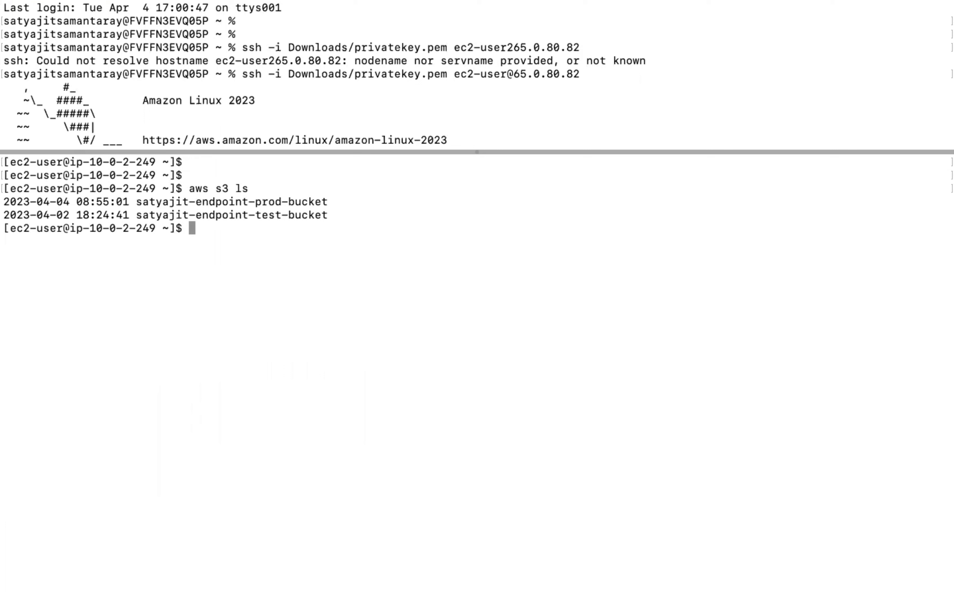
text(aws s3 ls s3://)
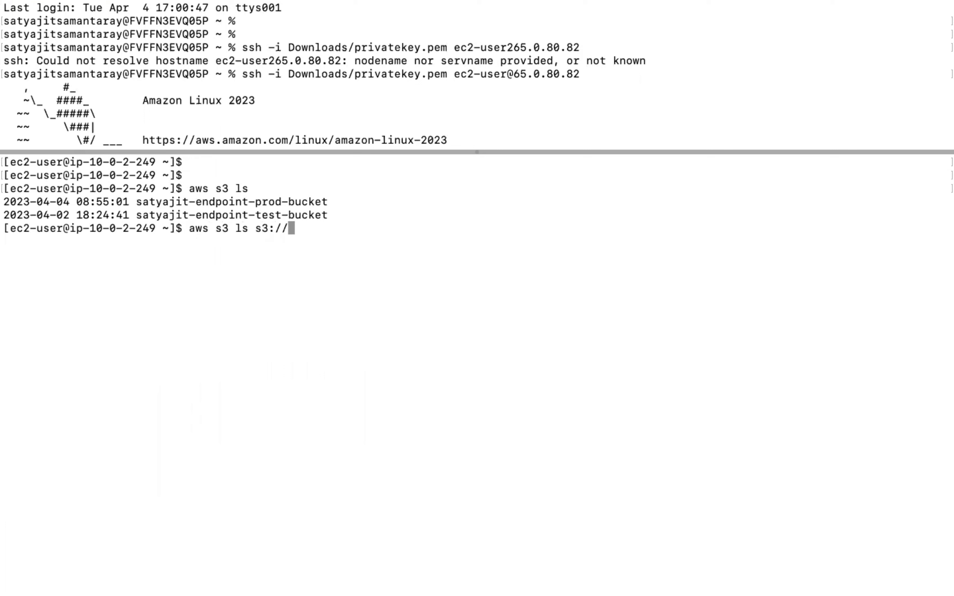
drag(138, 201, 326, 200)
text({ 	"Version": "2012-10-17", 	"Id": "VPCEndPointPolicy", 	"Statement": [ 		{ 			"Sid": "DenyBucketLevelOperations", 			"Effect": "Deny", 			"Principal": "*", 			"Action": [ 				"s3:CreateBucket", 				"s3:DeleteBucket" 			], 			"Resource": "*" 		}, 		{ 			"Sid": "ListBucketsAllowed", 			"Effect": "Allow", 			"Principal": "*", 			"Action": "s3:ListAllMyBuckets", 			"Resource": "*" 		}, 		{ 			"Sid": "AllowAccessS3BucketsCurrentAccountOnly", 			"Effect": "Allow", 			"Principal": "*", 			"Action": "s3:*", 			"Resource": [ 				"arn:aws:s3:::satyajit-endpoint-test-bucket", 				"arn:aws:s3:::satyajit-endpoint-test-bucket/*" 			] 		} 	])
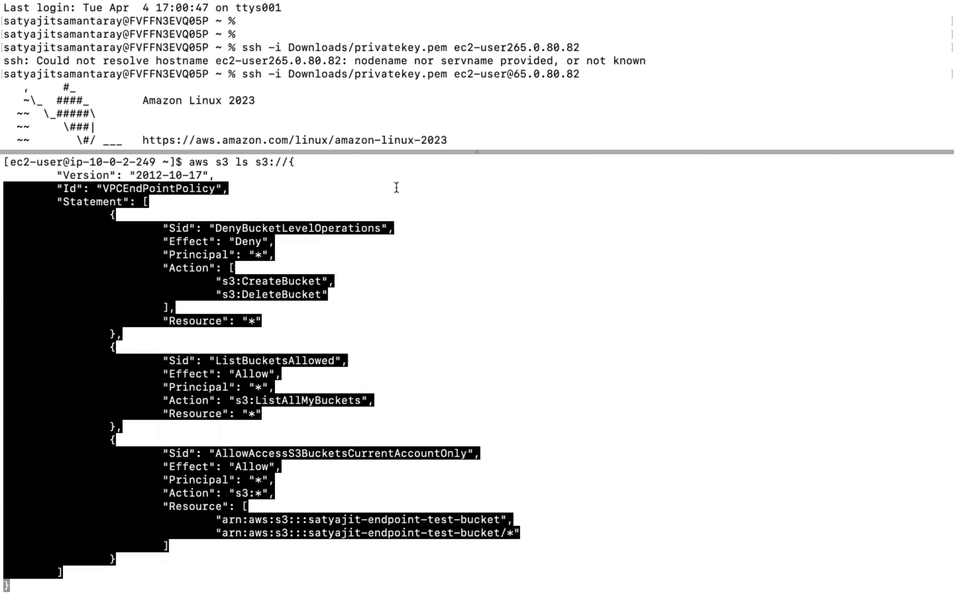
key(ctrl+c)
key(ctrl+l)
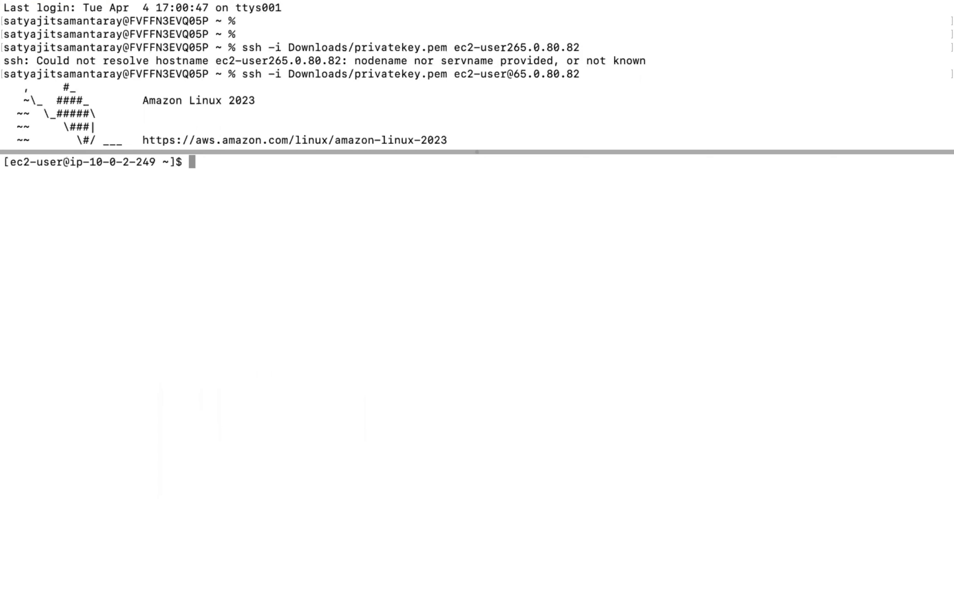
Step: List all S3 buckets again from the private instance with aws s3 ls
key(Return)
key(Return)
key(Return)
text(aws s3 ls)
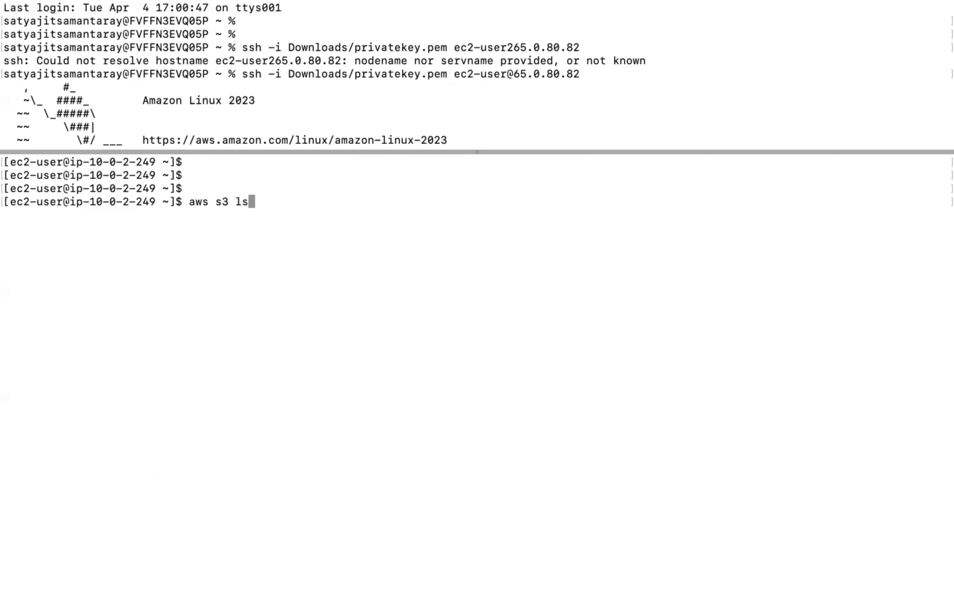
key(Return)
Step: List the contents of satyajit-endpoint-prod-bucket with aws s3 ls s3://satyajit-endpoint-prod-bucket
text(aws s3)
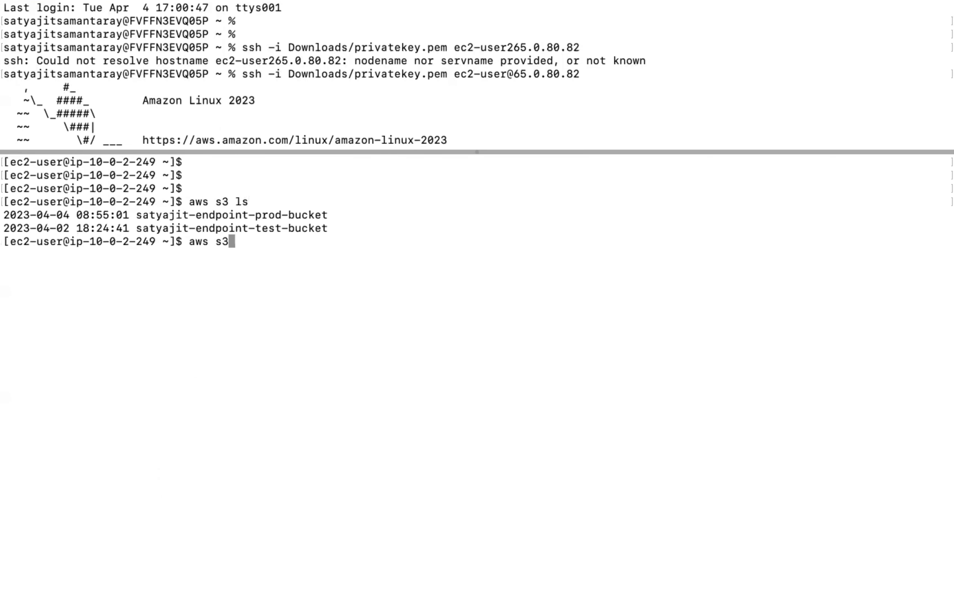
text( ls s3://)
drag(137, 215, 327, 213)
key(super+c)
click(309, 244)
key(super+v)
key(Return)
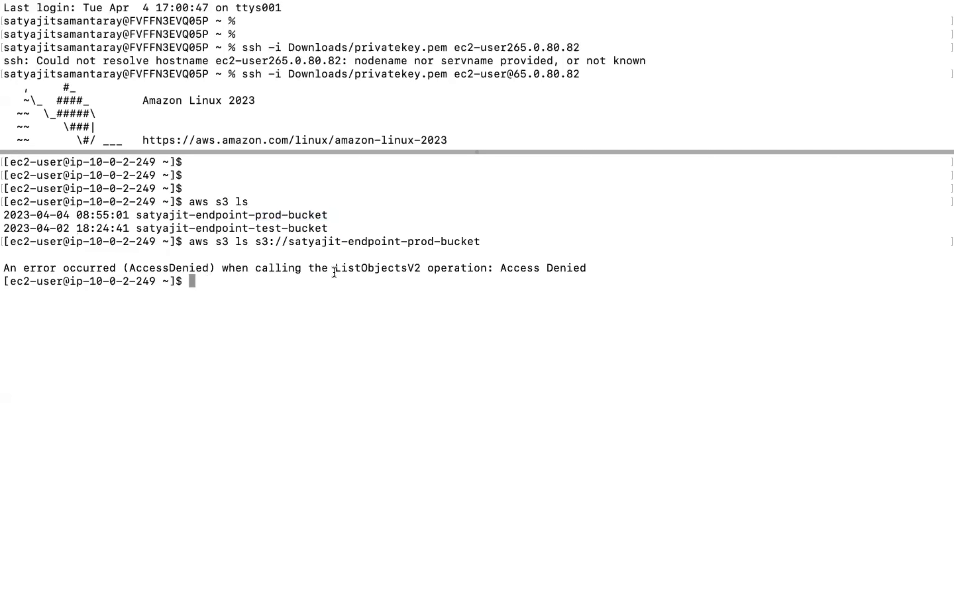
Step: List the contents of satyajit-endpoint-test-bucket with aws s3 ls s3://satyajit-endpoint-test-bucket
text(aws s3 ls s3:/)
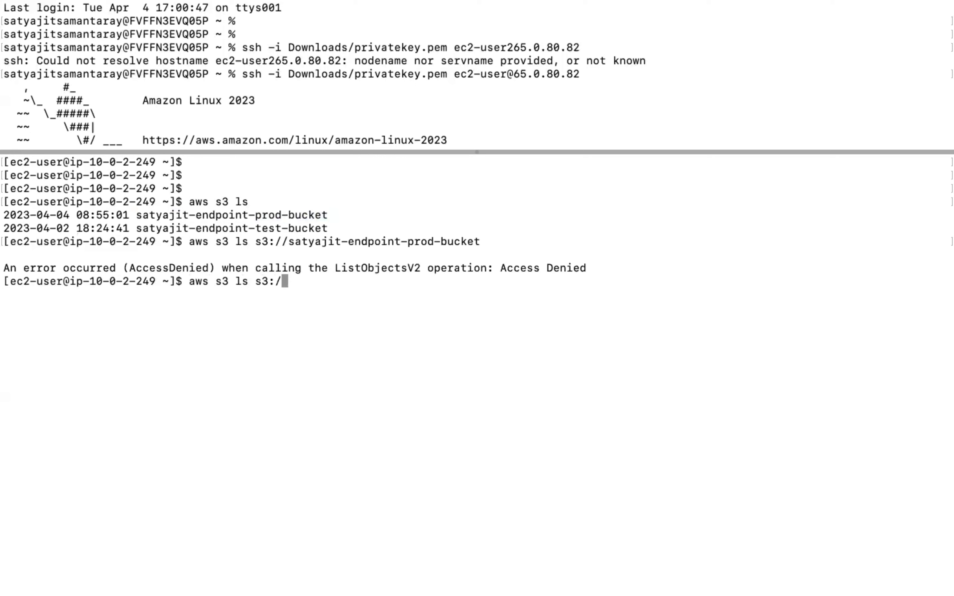
text(/)
drag(136, 228, 326, 229)
key(super+c)
key(super+v)
key(Return)
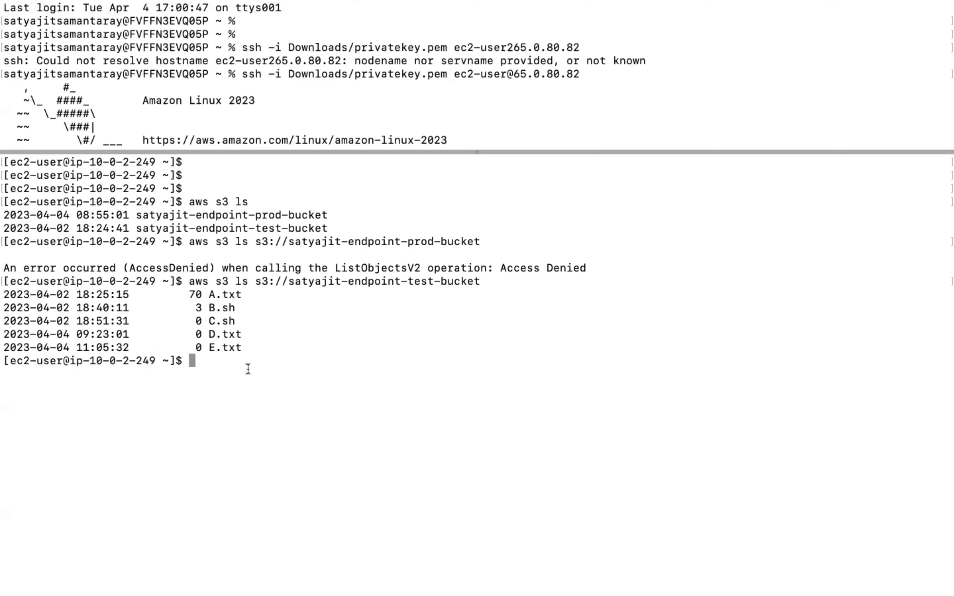
Step: List local files and try to upload E.txt to s3://satyajit-endpoint-prod-bucket with aws s3 cp
text(ls)
key(Return)
text(aws)
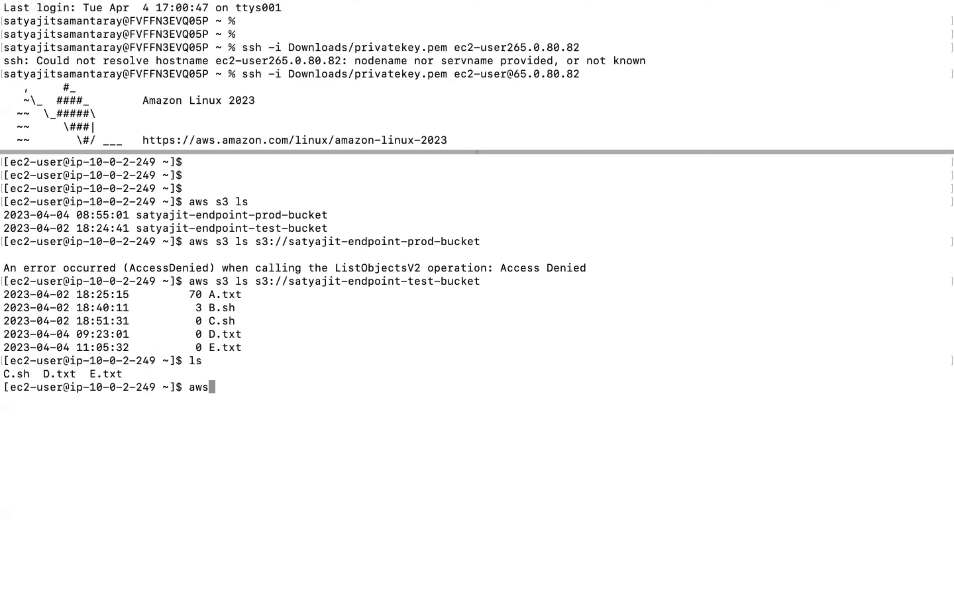
text( s3 cp E)
key(Tab)
text(s3://)
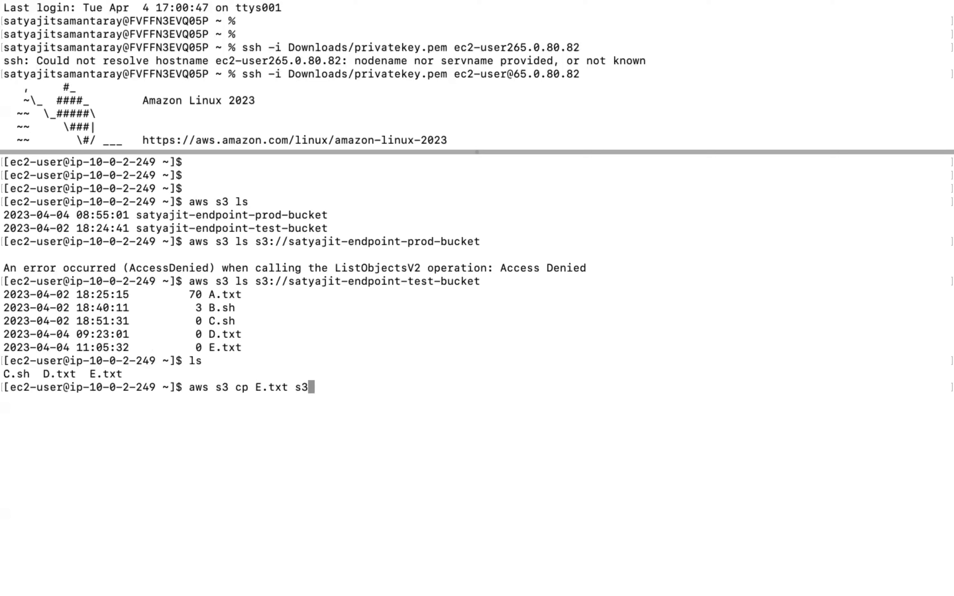
key(super+v)
key(Left)
key(Left)
key(Left)
key(Left)
key(Left)
key(Left)
key(Left)
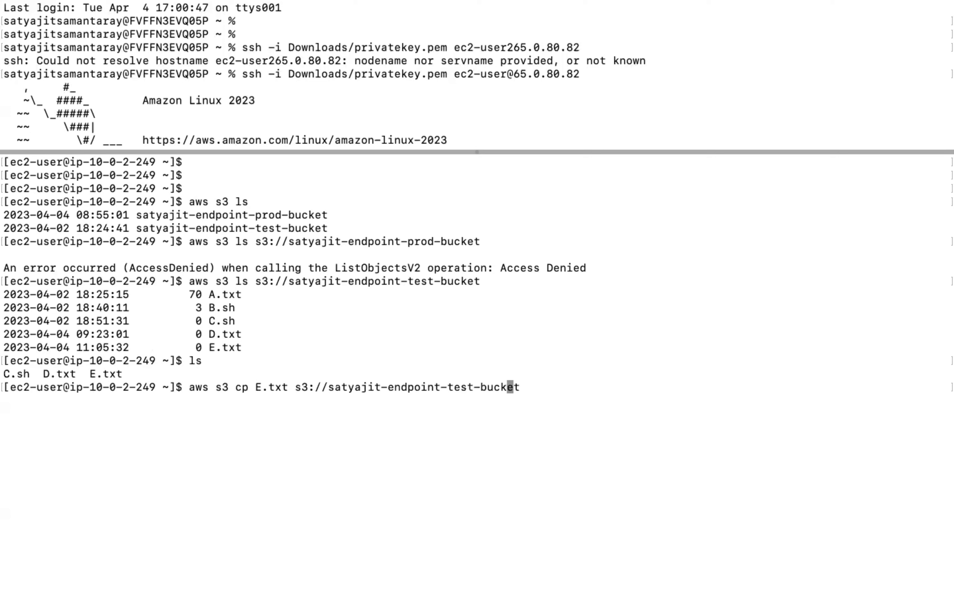
key(BackSpace)
key(BackSpace)
key(BackSpace)
key(BackSpace)
text(prod)
key(Return)
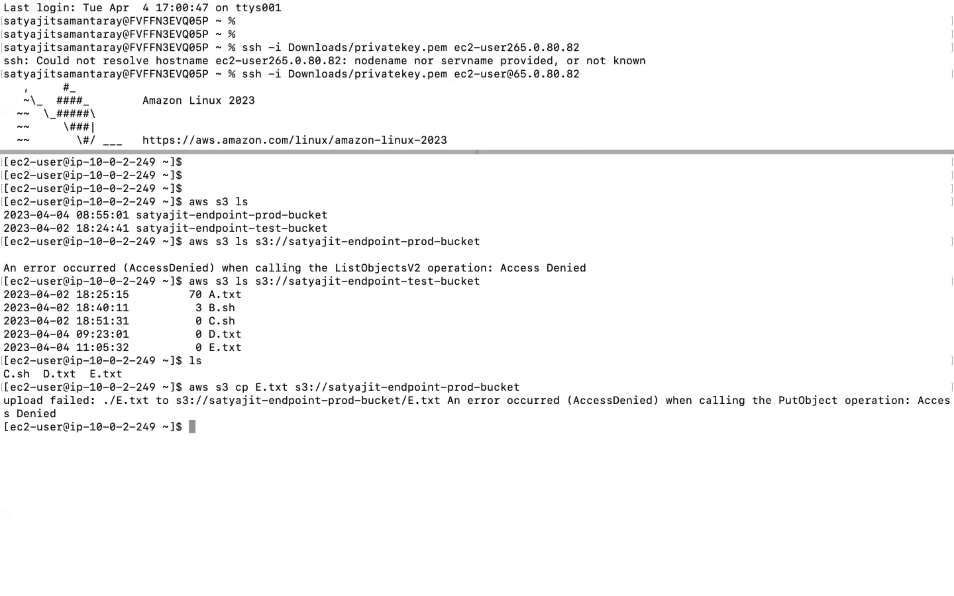
Step: Edit the previous copy command to upload E.txt to s3://satyajit-endpoint-test-bucket and run it
key(Up)
key(Left)
key(Left)
key(Left)
key(Left)
key(Left)
key(Left)
key(Left)
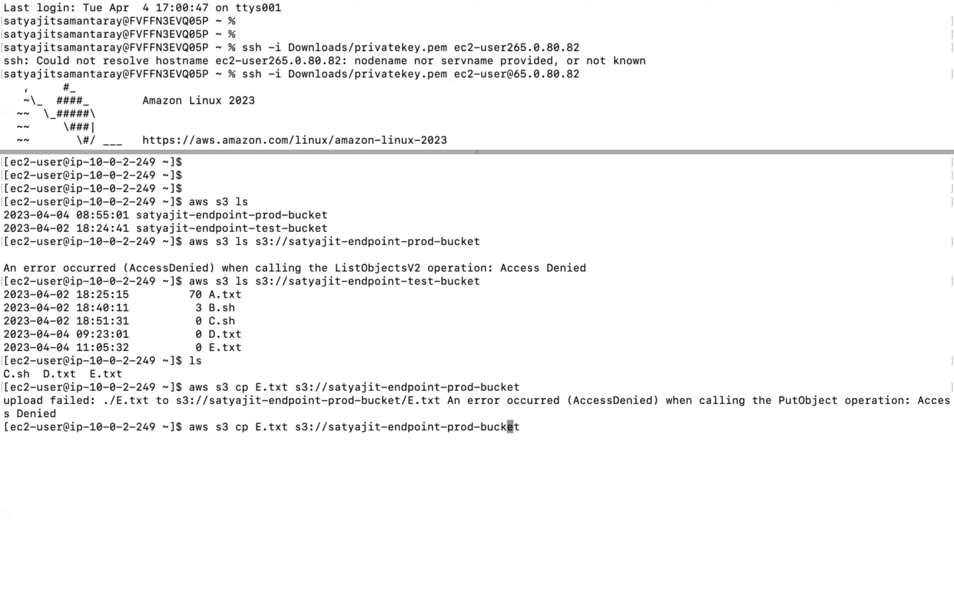
key(BackSpace)
key(BackSpace)
key(BackSpace)
key(BackSpace)
text(test)
key(Return)
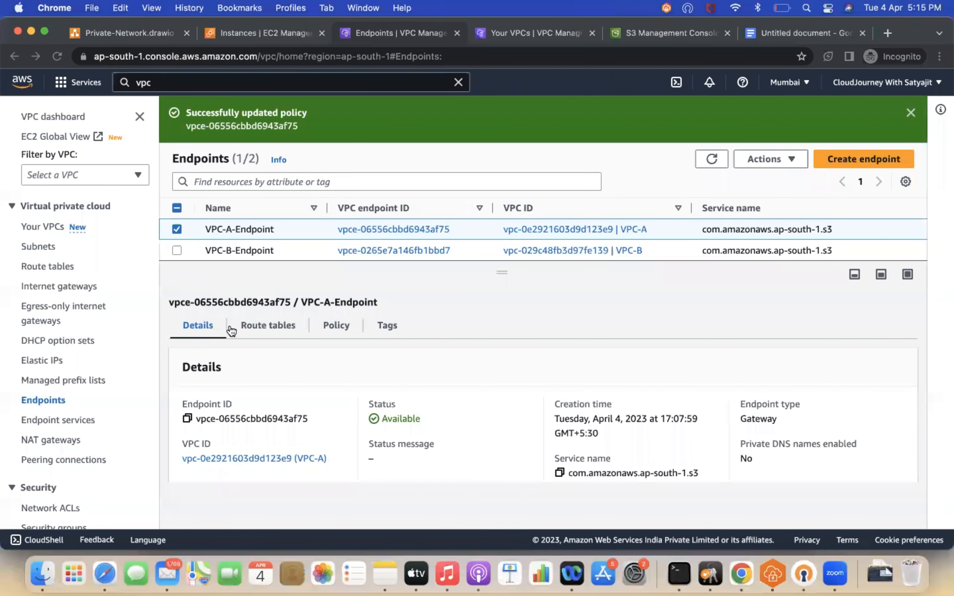
Step: Open VPC-A-Endpoint's policy for editing and duplicate the two test-bucket resource ARNs below the originals
click(335, 326)
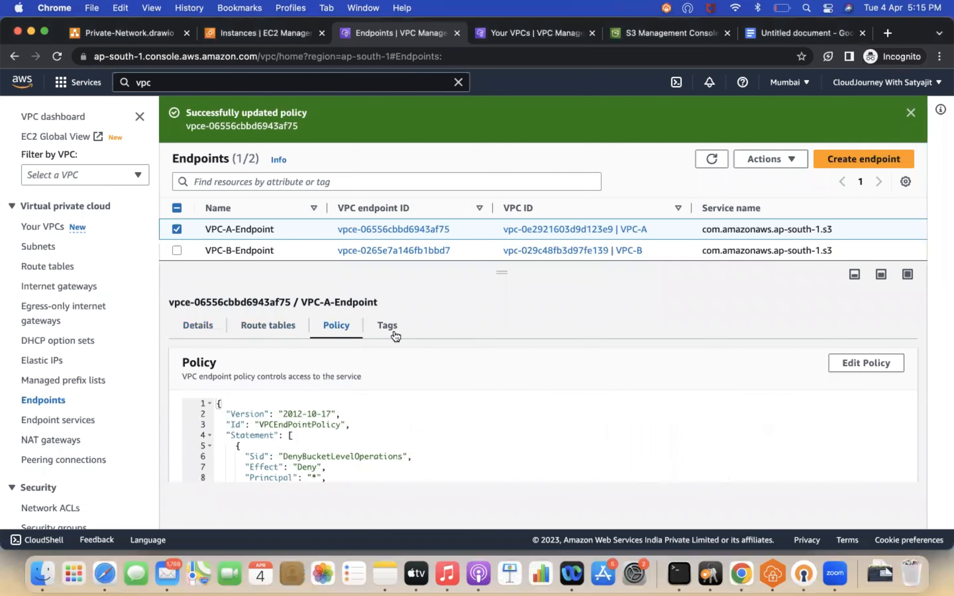
scroll(452, 366, down, 3)
scroll(832, 325, up, 1)
click(852, 340)
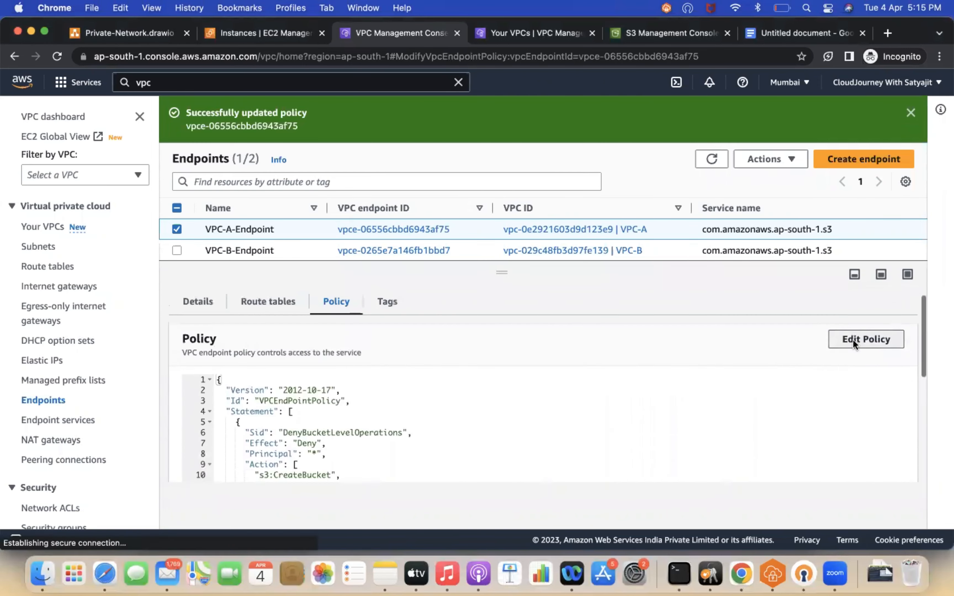
scroll(385, 356, down, 3)
scroll(385, 356, down, 1)
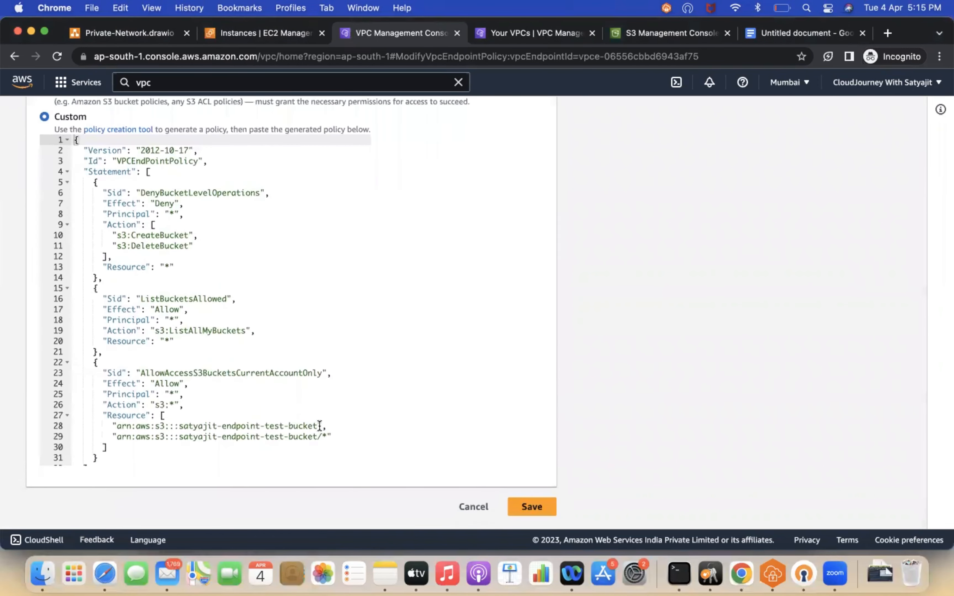
drag(331, 435, 112, 427)
key(super+c)
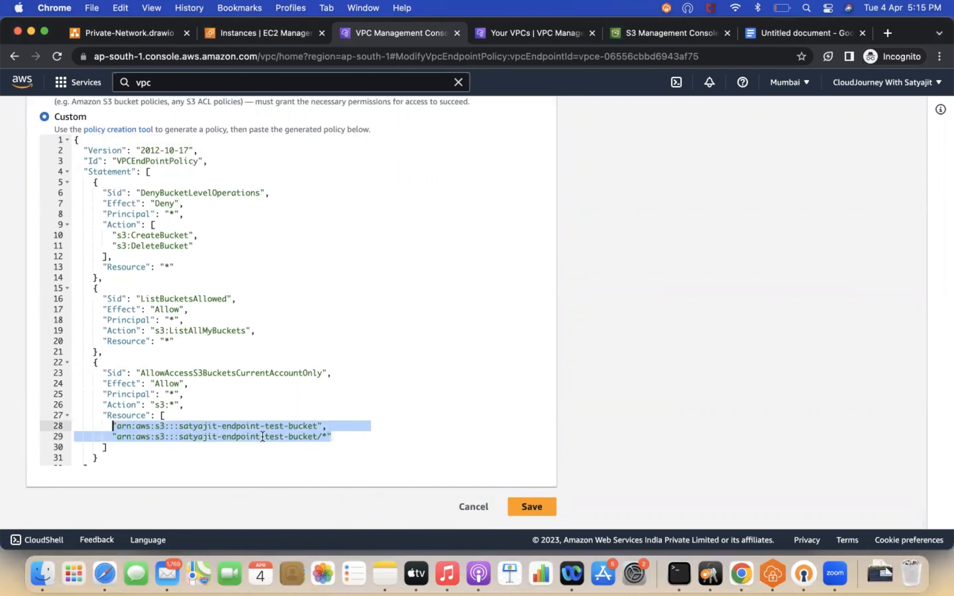
click(345, 436)
text(,)
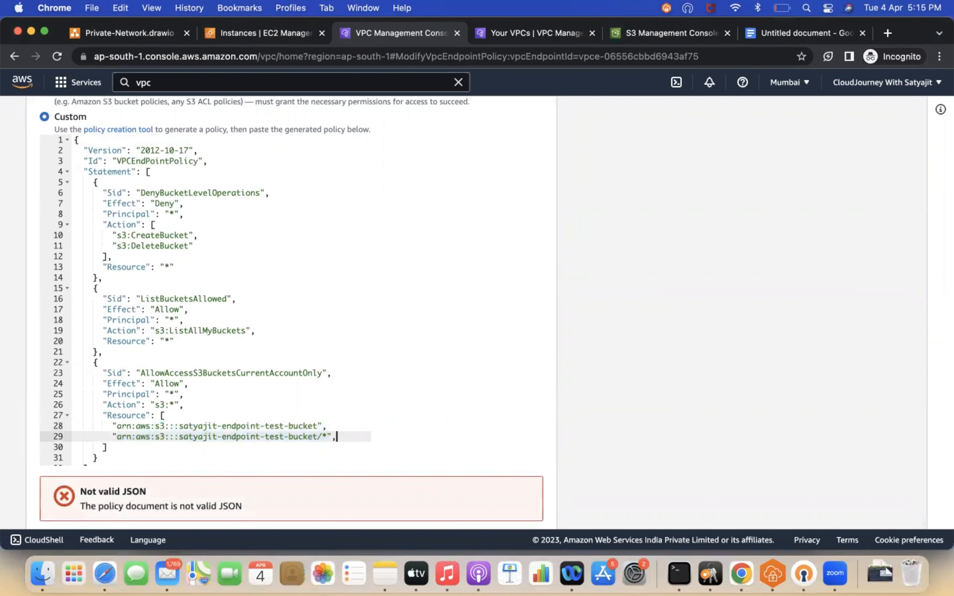
key(Return)
key(super+v)
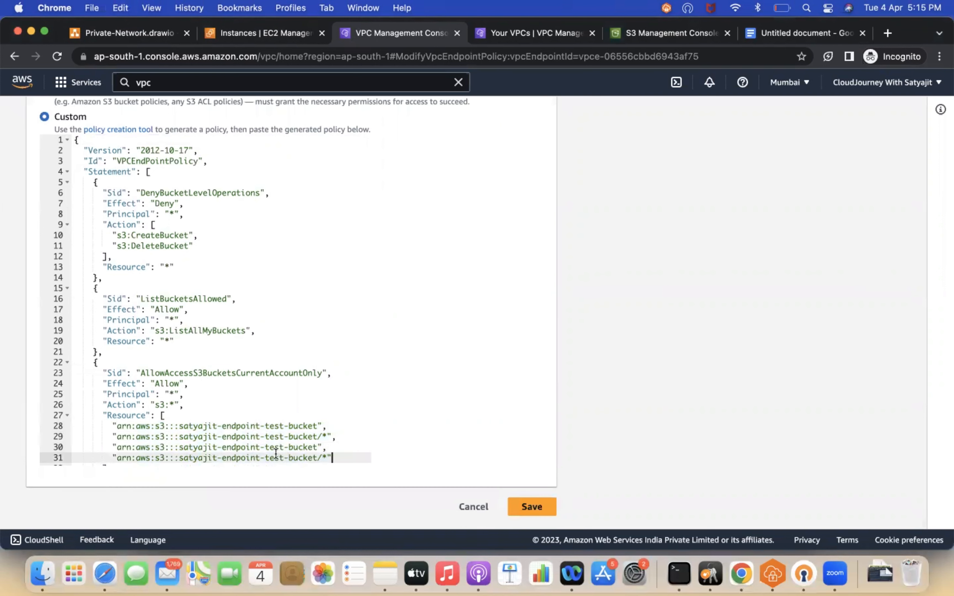
Step: Change the duplicated ARNs to satyajit-endpoint-prod-bucket and satyajit-endpoint-prod-bucket/* and save the policy
click(283, 447)
key(BackSpace)
key(BackSpace)
key(BackSpace)
key(BackSpace)
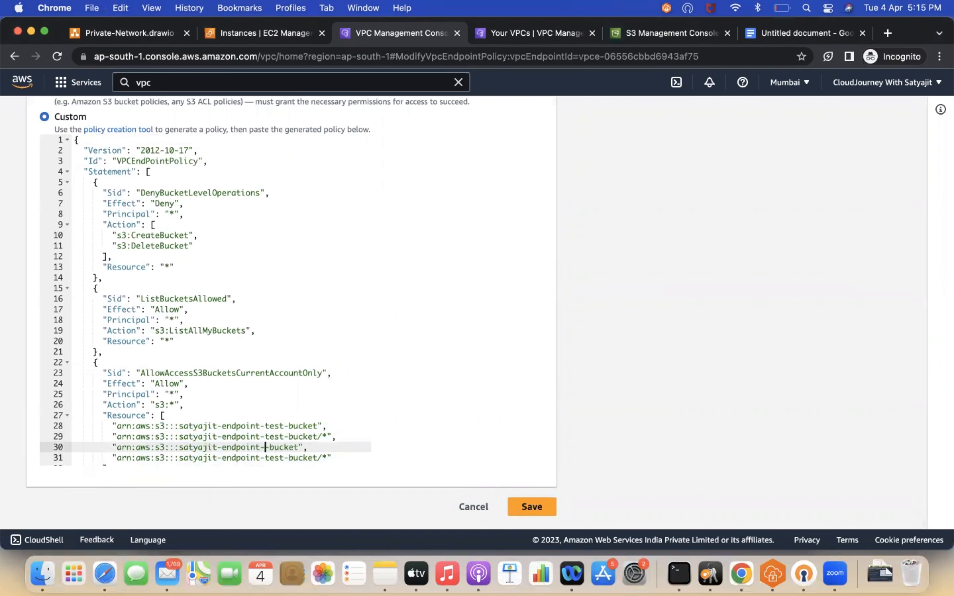
text(prod-)
click(284, 457)
key(BackSpace)
key(BackSpace)
key(BackSpace)
key(BackSpace)
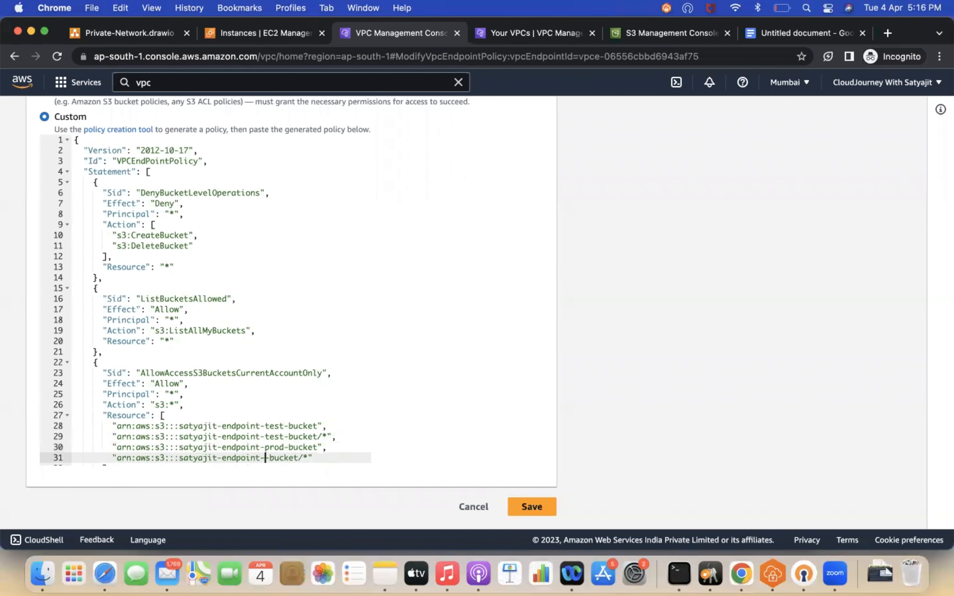
text(prod-)
click(538, 506)
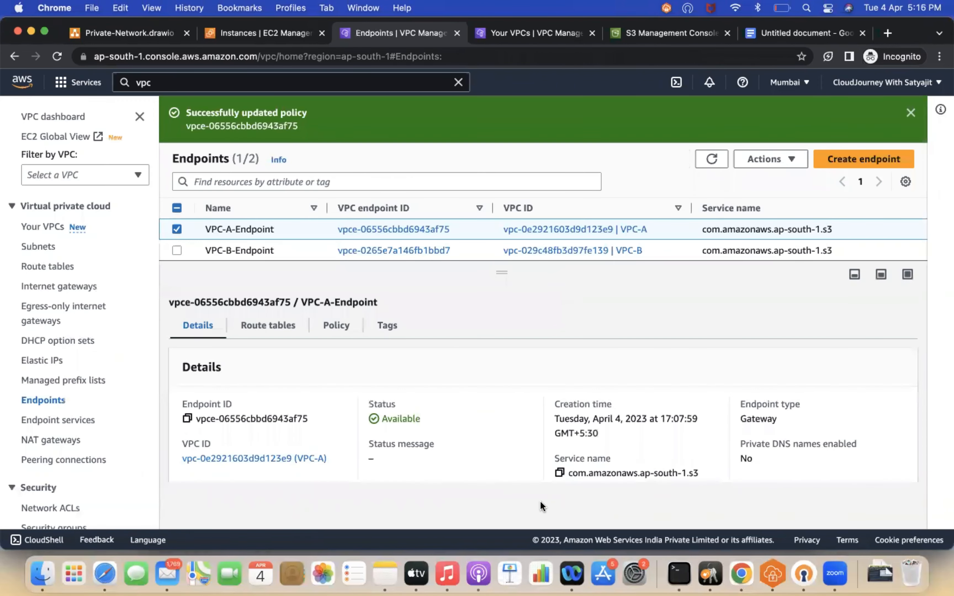
Step: From the private instance, list the buckets and the contents of satyajit-endpoint-prod-bucket, then return to the Endpoints page
click(678, 572)
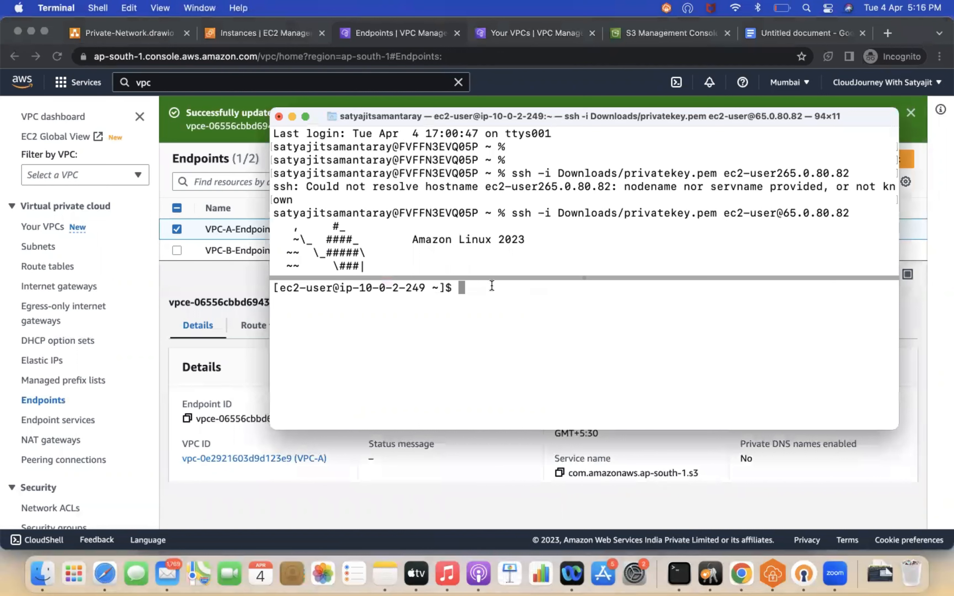
text(aws s3 ls)
key(Return)
text(aws)
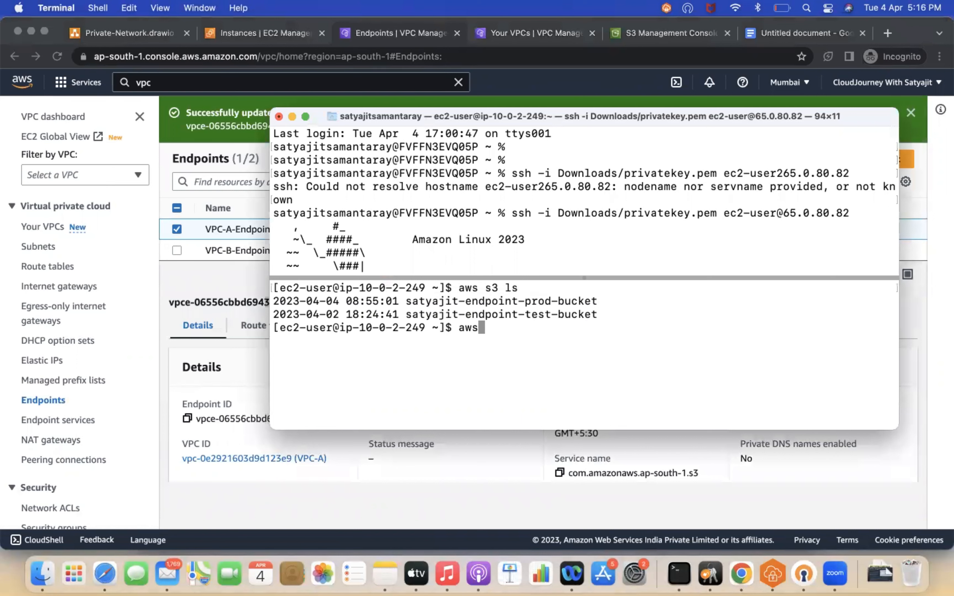
text( s3 ls s3://)
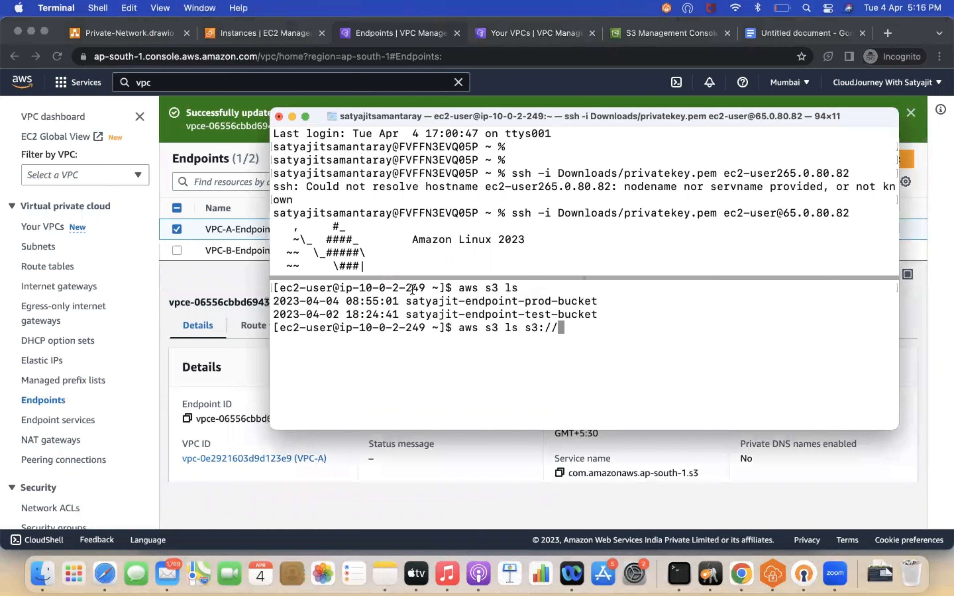
drag(407, 300, 597, 301)
text(satyajit-endpoint-prod-bucket)
key(Return)
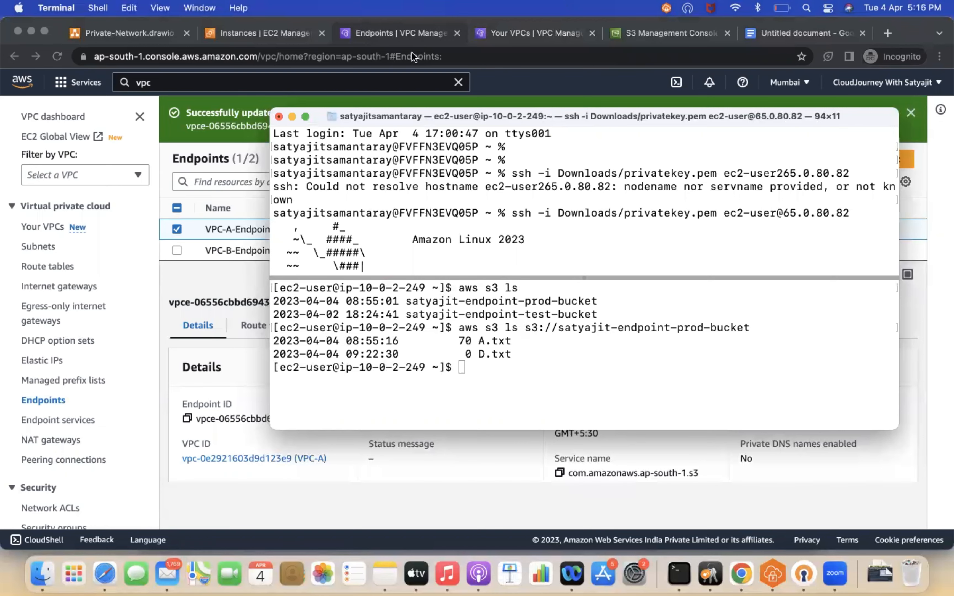
click(367, 31)
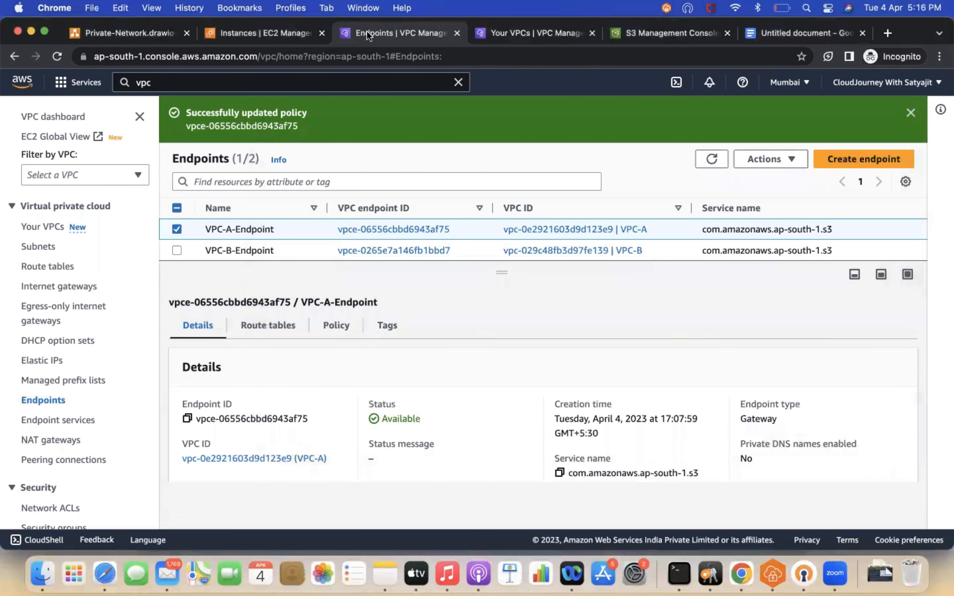
Step: Edit VPC-A-Endpoint's policy to remove the two duplicated prod-bucket resource ARNs, then save the policy
click(342, 334)
click(865, 363)
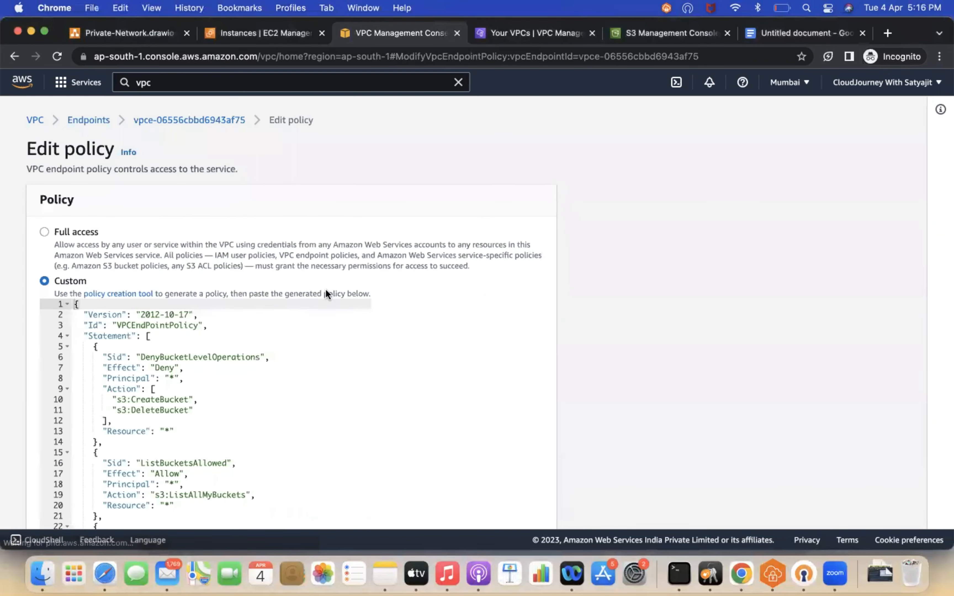
scroll(289, 420, down, 10)
drag(332, 424, 83, 414)
key(BackSpace)
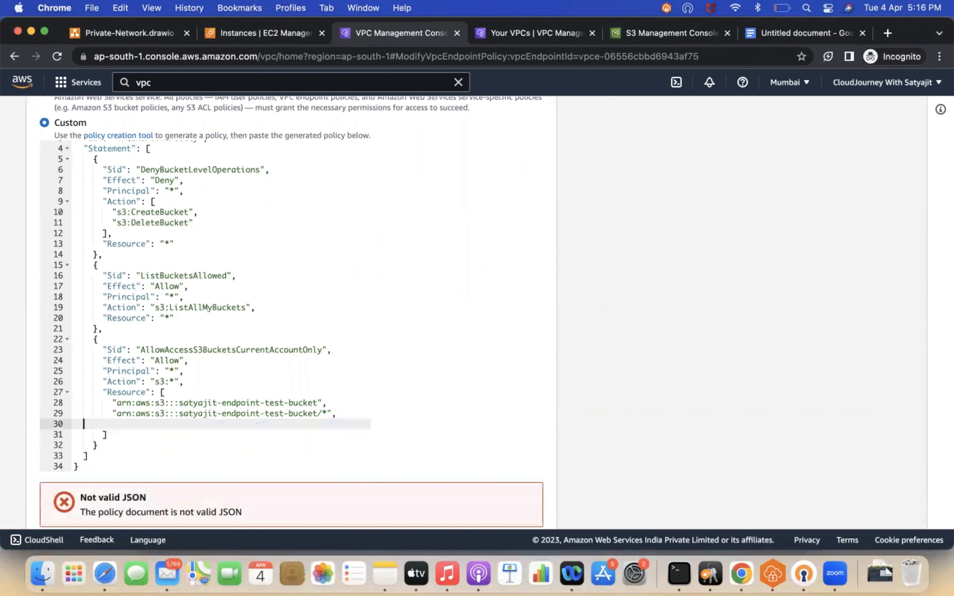
key(BackSpace)
key(BackSpace)
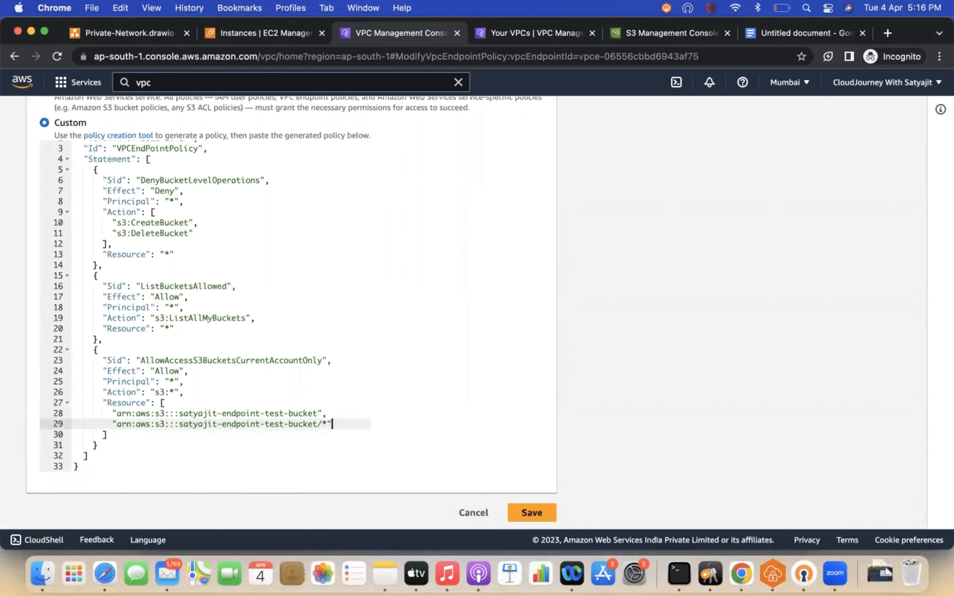
click(532, 513)
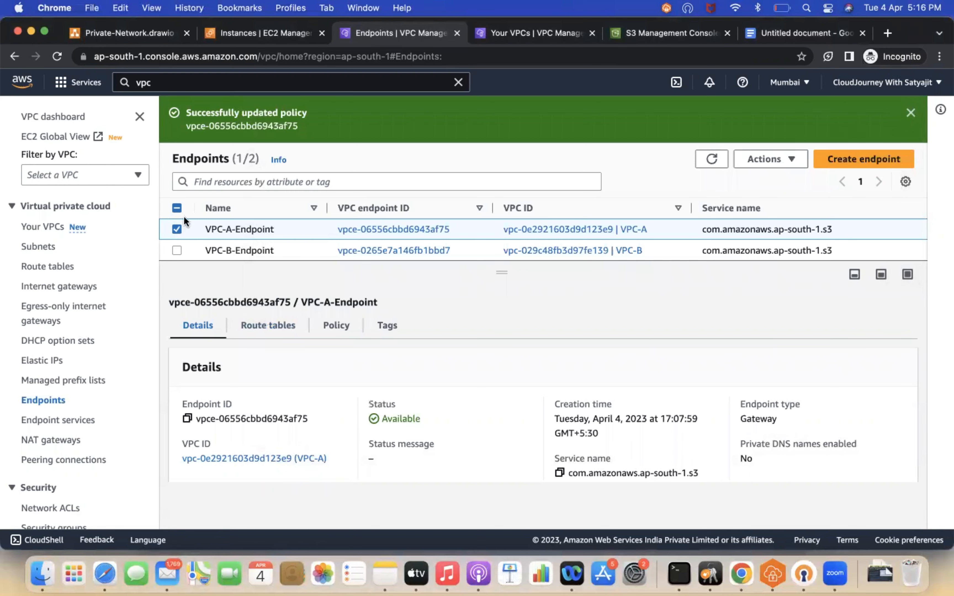
Step: Select VPC-B-Endpoint, open its policy for editing, and clear the existing policy text
click(177, 229)
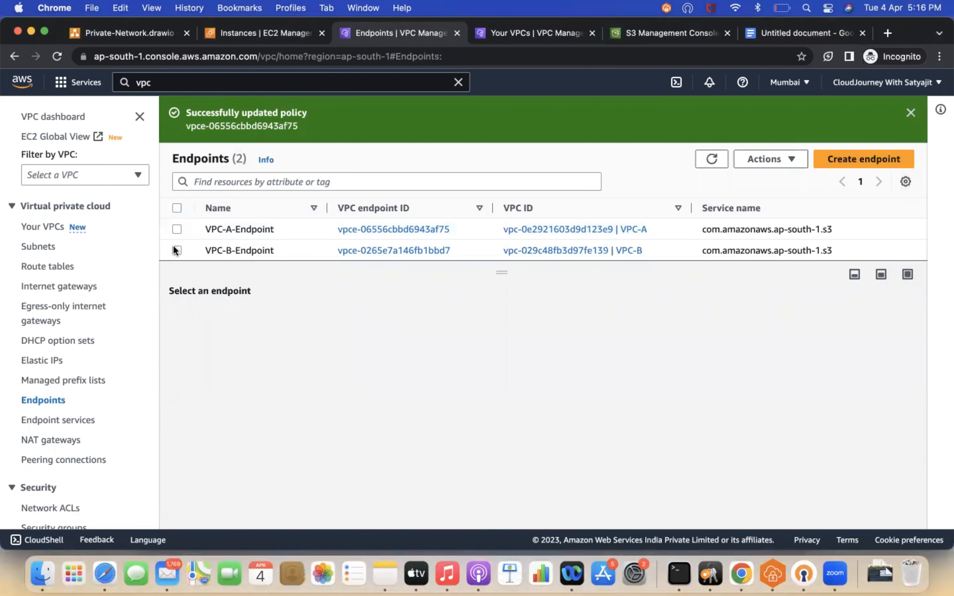
click(176, 250)
click(336, 326)
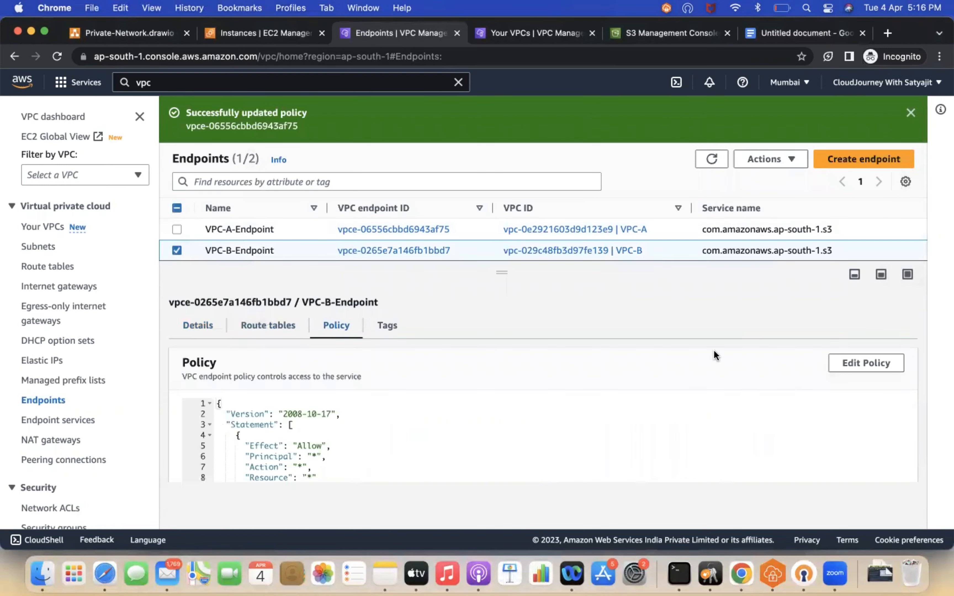
click(867, 363)
drag(118, 408, 64, 279)
key(BackSpace)
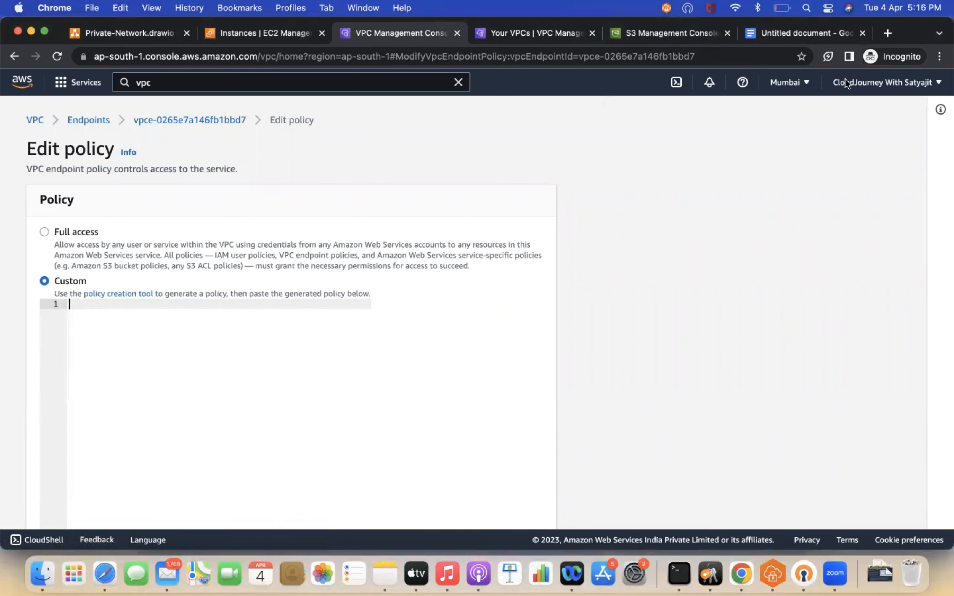
Step: In the policy draft document, change both ARNs from satyajit-endpoint-test-bucket to satyajit-endpoint-prod-bucket and select the whole policy
click(805, 39)
click(518, 401)
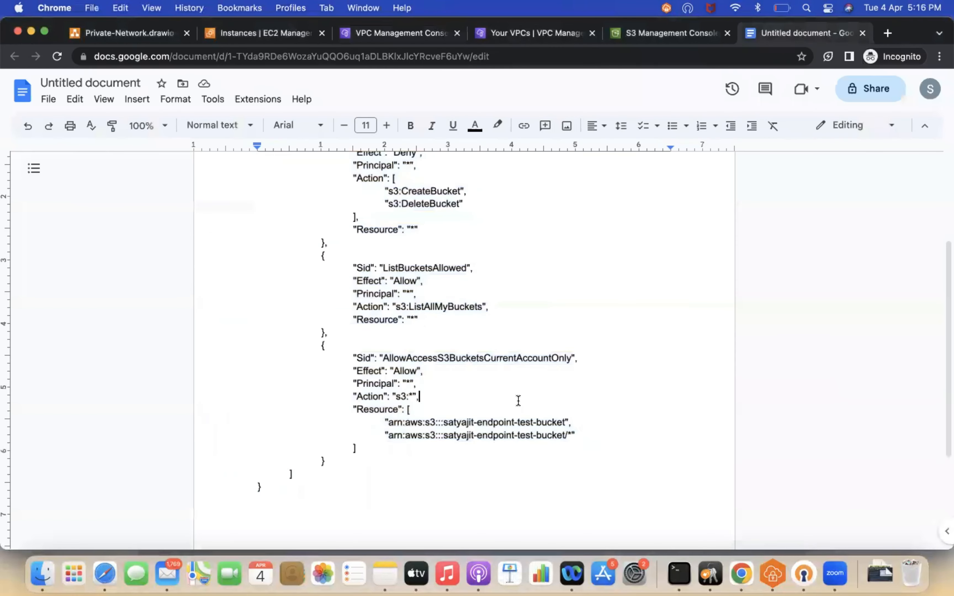
click(533, 424)
key(BackSpace)
key(BackSpace)
key(BackSpace)
key(BackSpace)
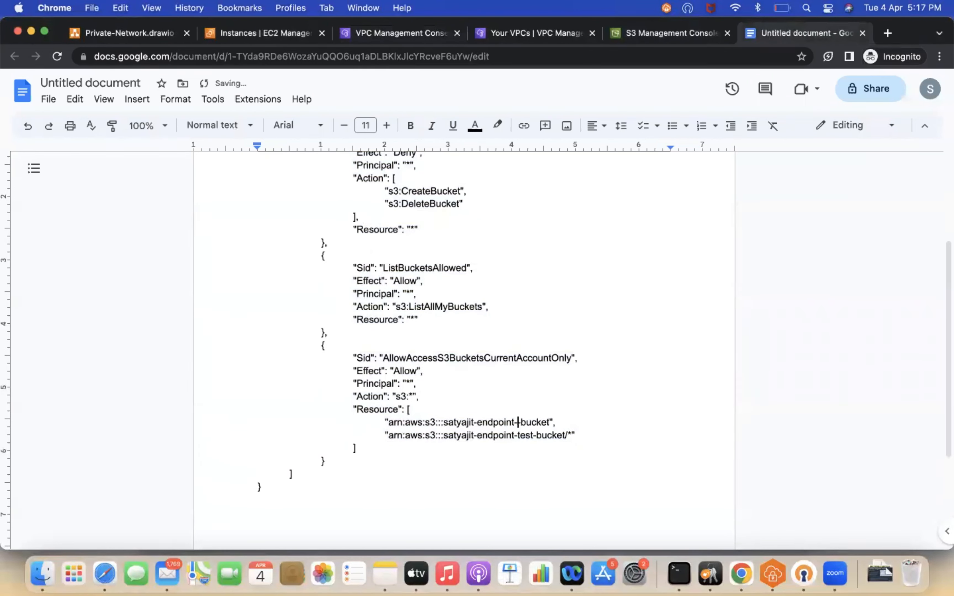
text(prod)
click(533, 435)
key(BackSpace)
key(BackSpace)
key(BackSpace)
key(BackSpace)
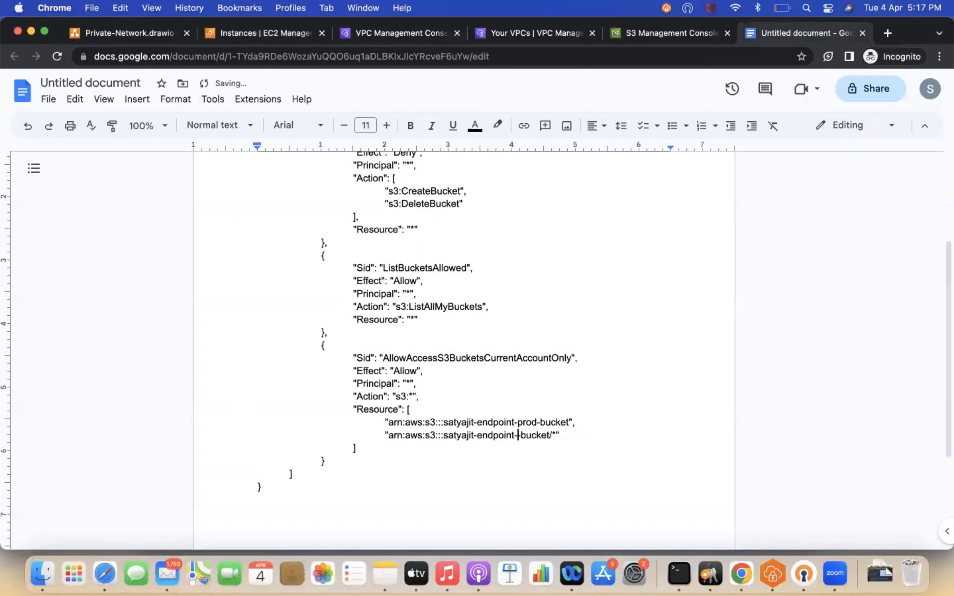
text(prod-)
click(488, 463)
key(super+a)
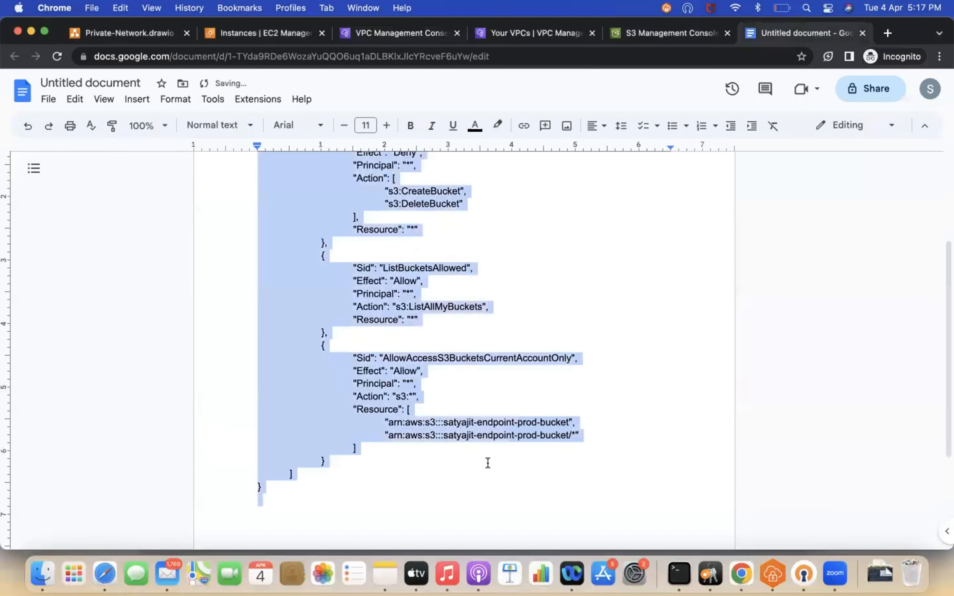
Step: Paste the copied policy into VPC-B-Endpoint's custom policy editor and save it
click(367, 34)
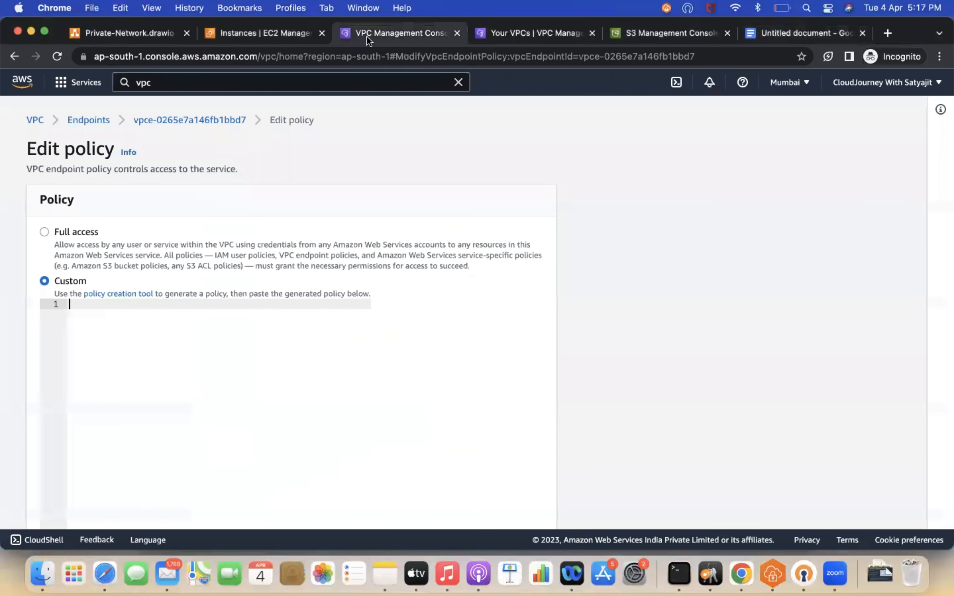
key(super+v)
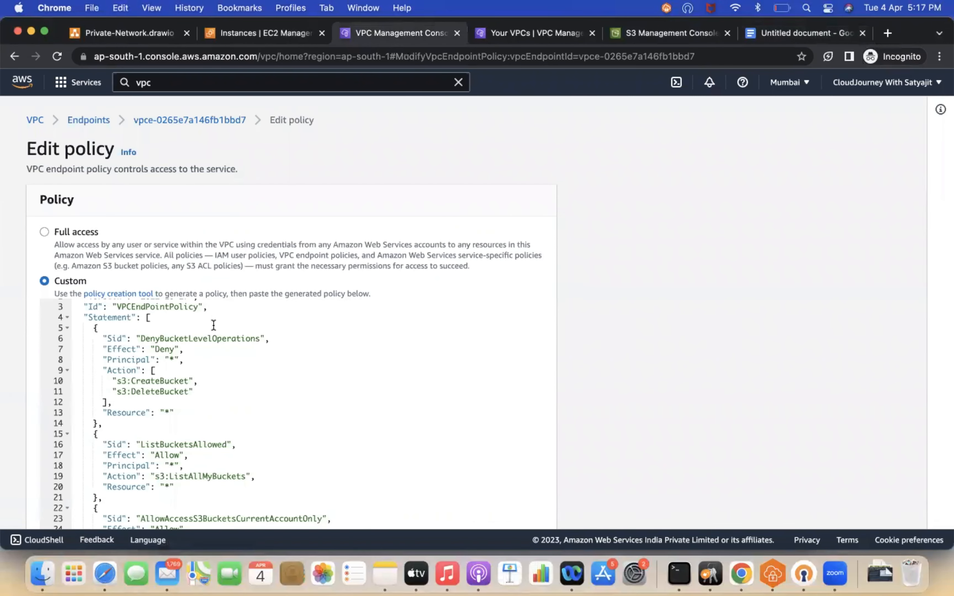
scroll(168, 394, down, 1)
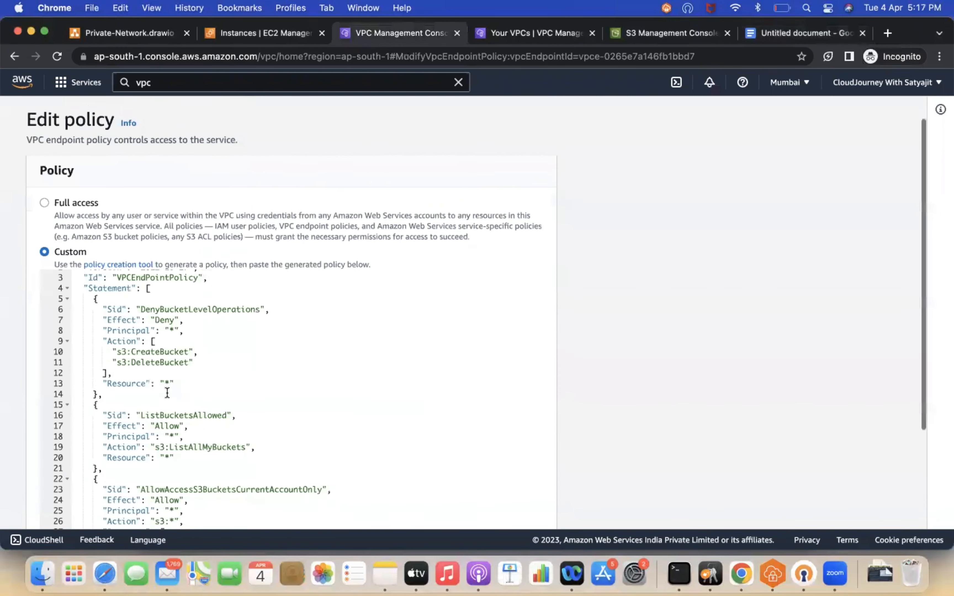
scroll(185, 445, down, 2)
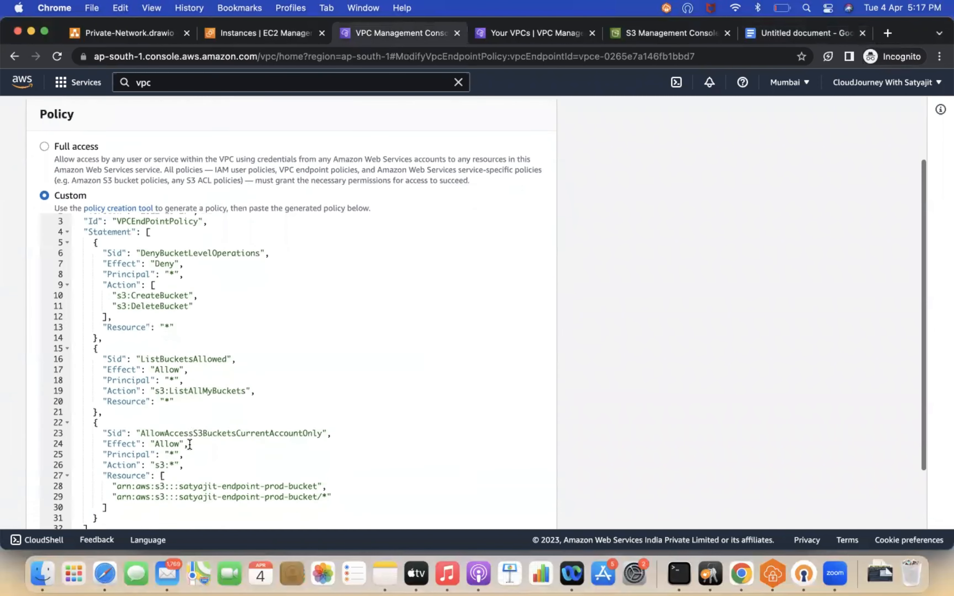
scroll(190, 444, down, 1)
scroll(304, 462, down, 2)
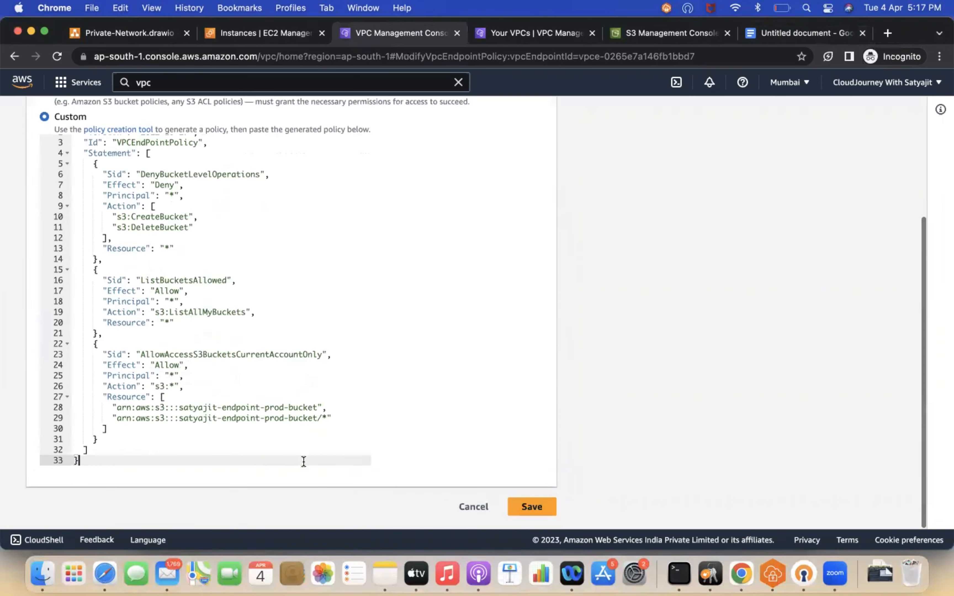
click(532, 507)
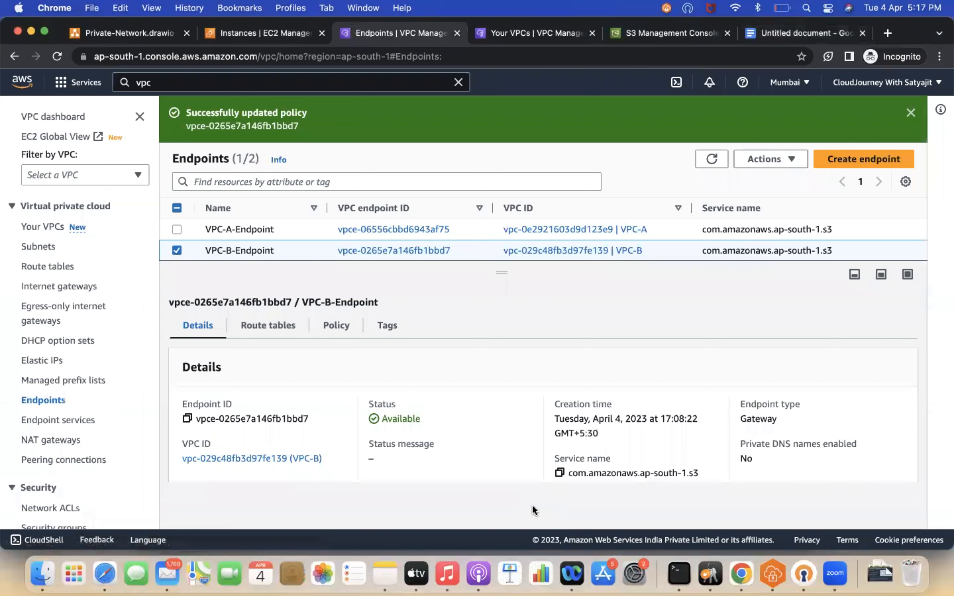
Step: In the terminal, SSH into the public instance at 65.1.135.13, then into the private instance at 20.0.2.79
click(669, 562)
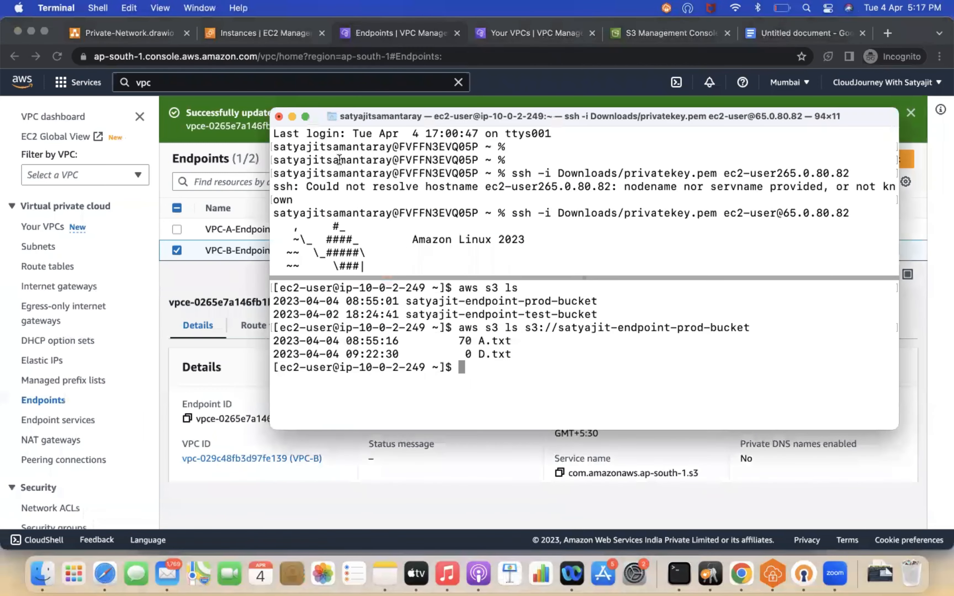
click(306, 115)
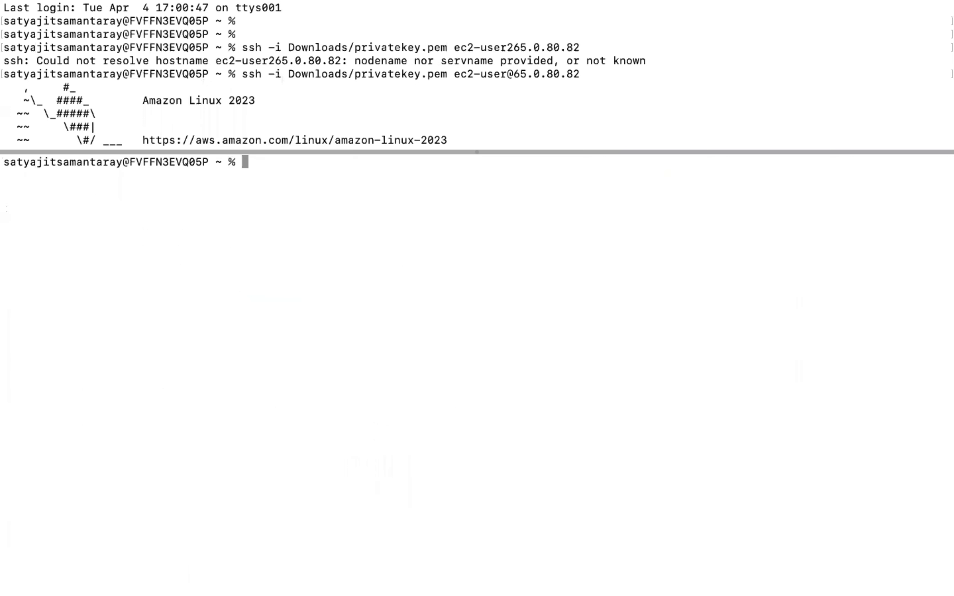
key(Up)
key(Up)
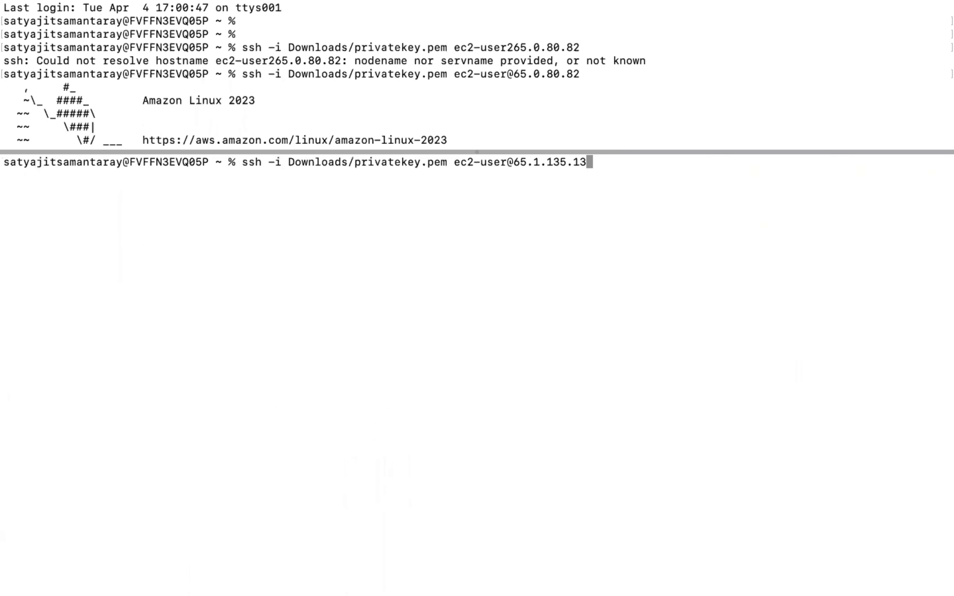
key(Return)
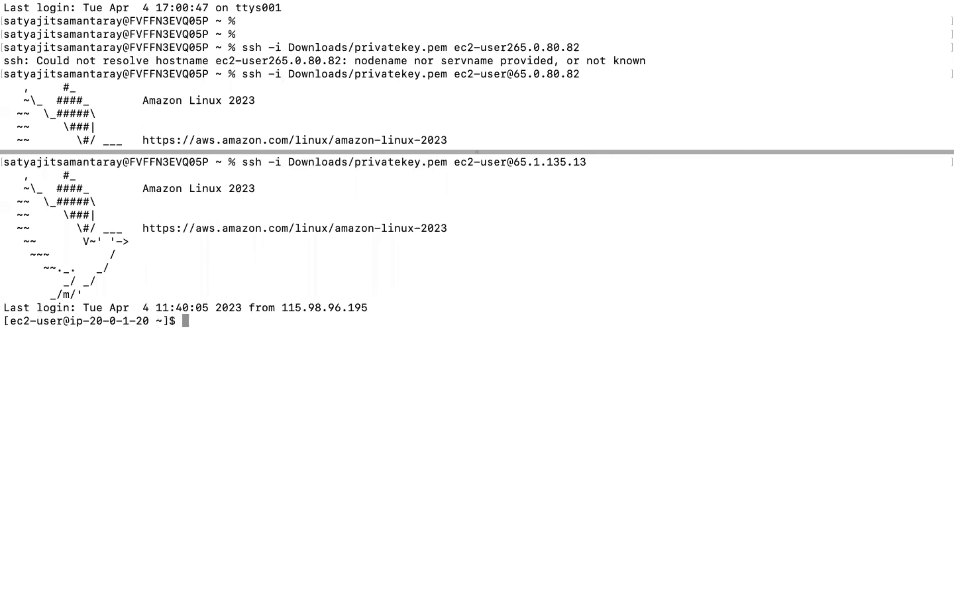
key(super+v)
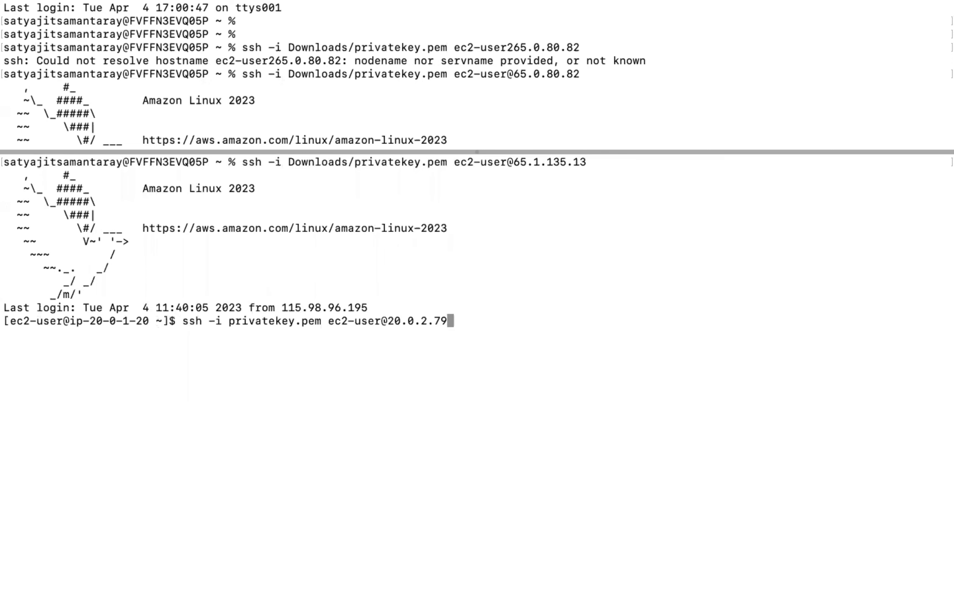
key(Return)
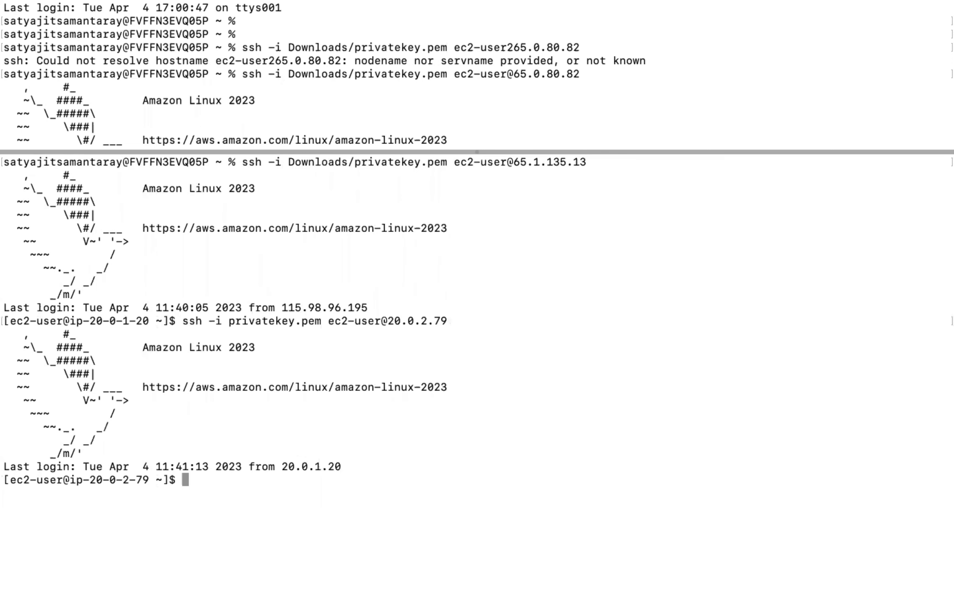
Step: Clear the terminal and list all S3 buckets with aws s3 ls
key(Return)
key(Return)
key(ctrl+l)
key(Return)
key(Return)
text(a)
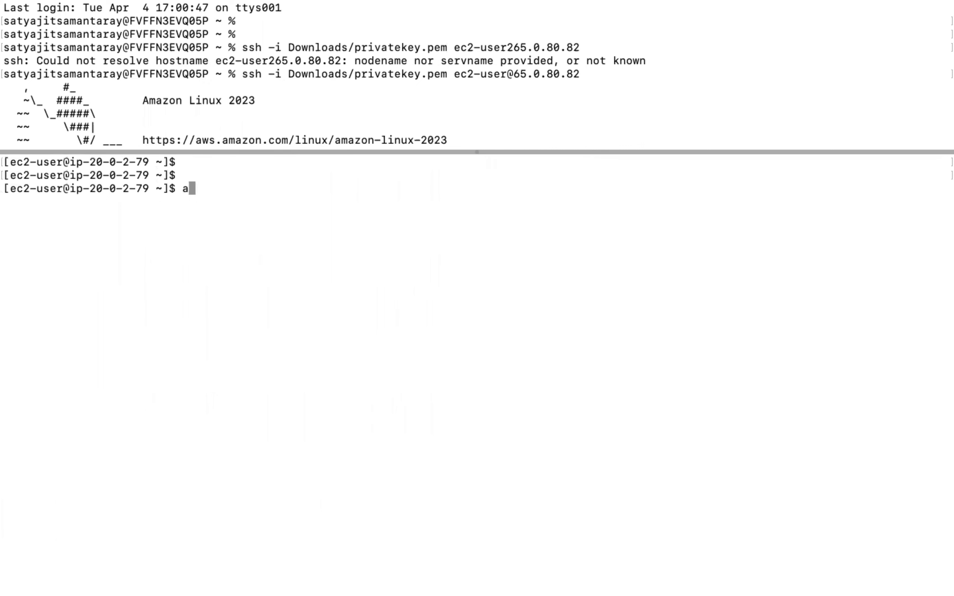
text(ws s3 ls)
key(Return)
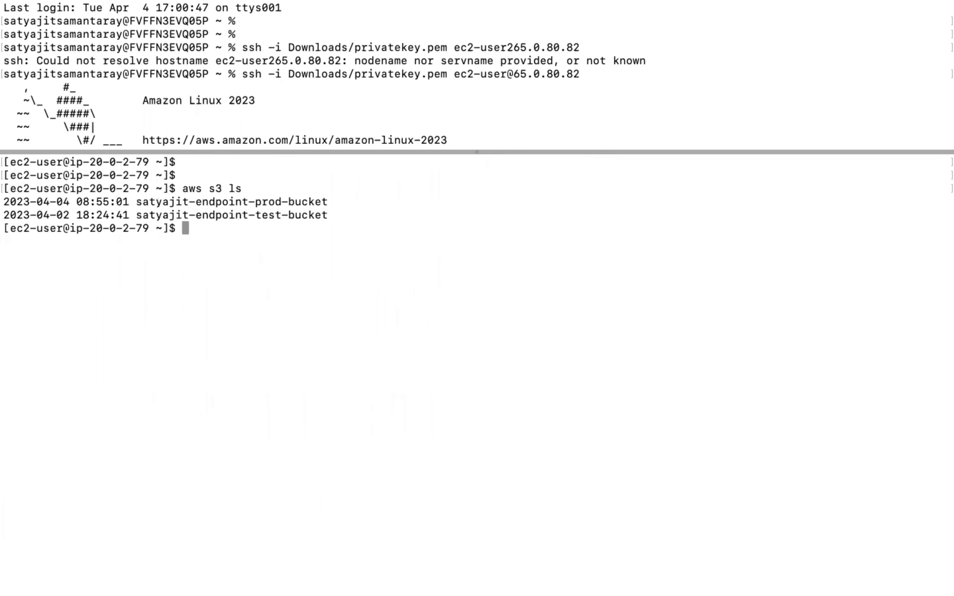
Step: List the contents of s3://satyajit-endpoint-test-bucket from the private instance
text(aws s3 ls s3://)
key(BackSpace)
key(BackSpace)
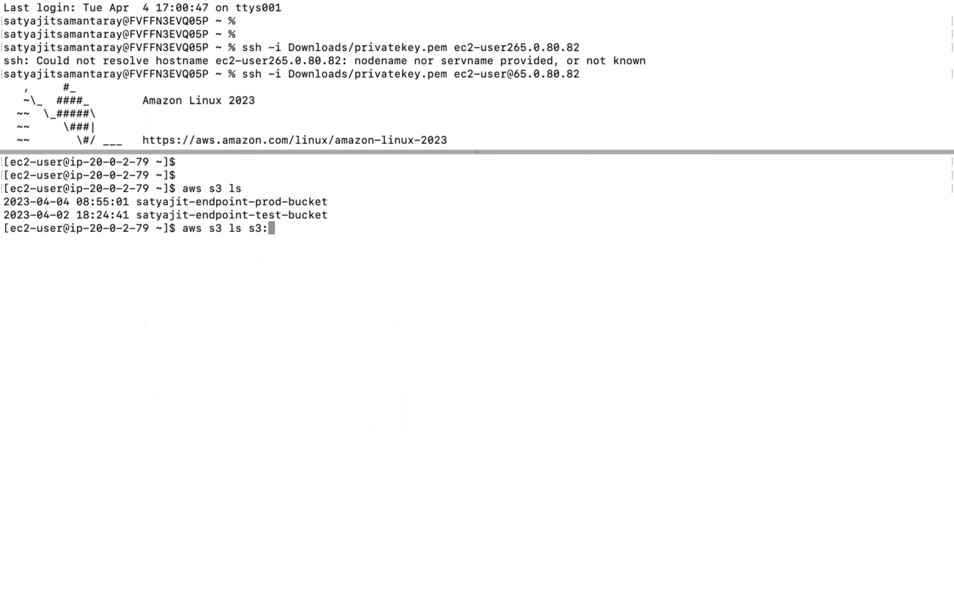
drag(136, 215, 330, 215)
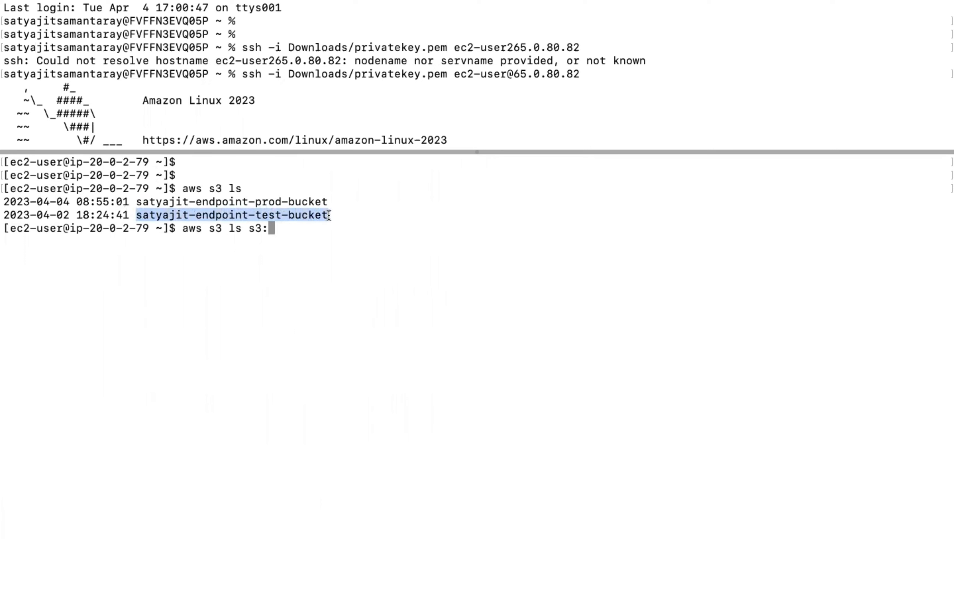
text(satyajit-endpoint-test-bucket)
key(Left)
key(Left)
key(Left)
key(Left)
key(Left)
key(Left)
key(Left)
key(Left)
key(Left)
key(Left)
key(Left)
key(Left)
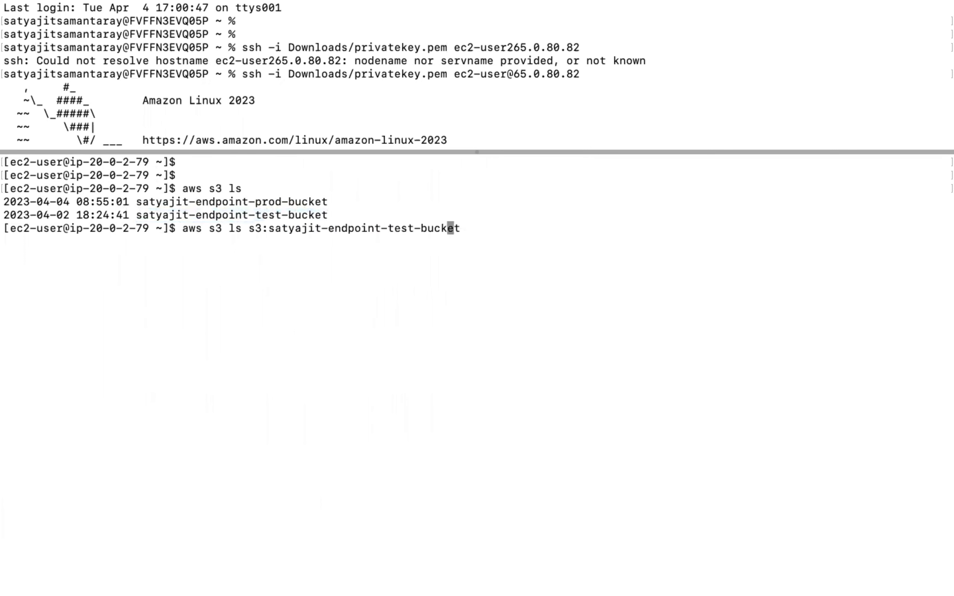
key(Left)
key(Left)
key(Left)
key(Left)
key(Left)
key(Left)
key(Left)
key(Left)
key(Left)
key(Left)
key(Left)
key(Left)
key(Left)
key(Left)
key(Left)
key(Left)
key(Left)
key(Left)
key(Right)
text(//)
key(Return)
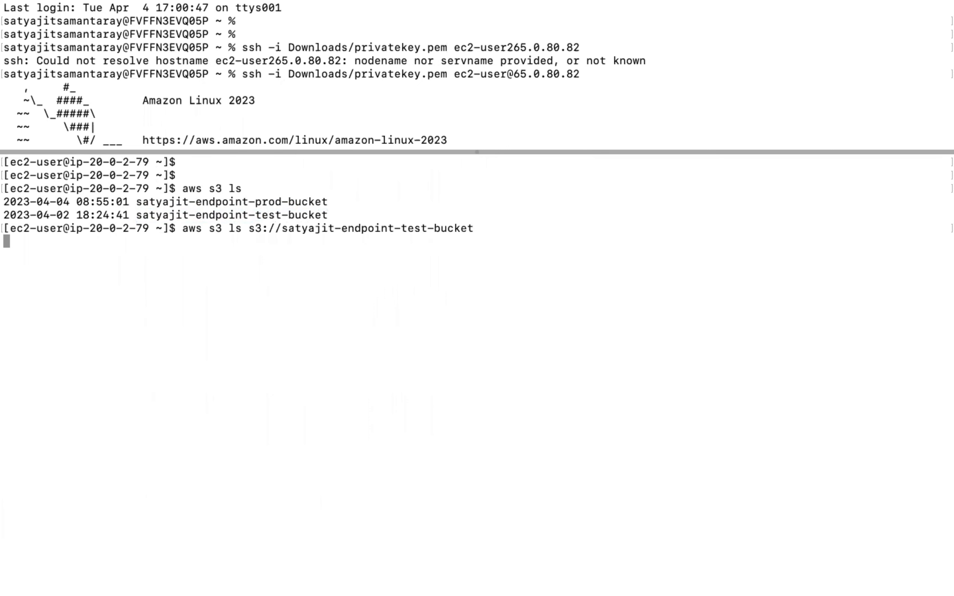
Step: Edit the previous command to list s3://satyajit-endpoint-prod-bucket and run it
key(Up)
key(Left)
key(Left)
key(Left)
key(Left)
key(Left)
key(Left)
key(Left)
key(BackSpace)
key(BackSpace)
key(BackSpace)
key(BackSpace)
text(p)
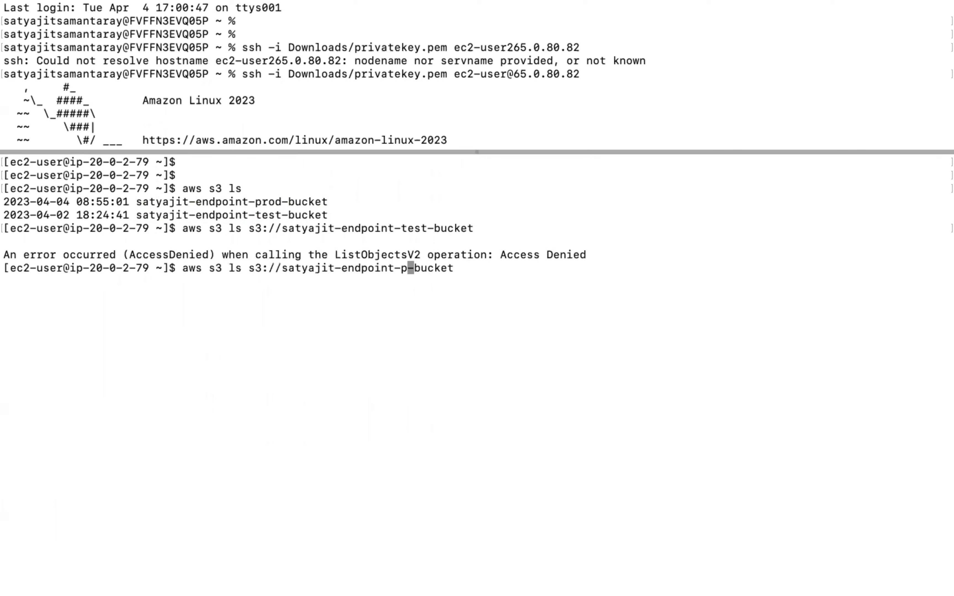
text(rod)
key(Return)
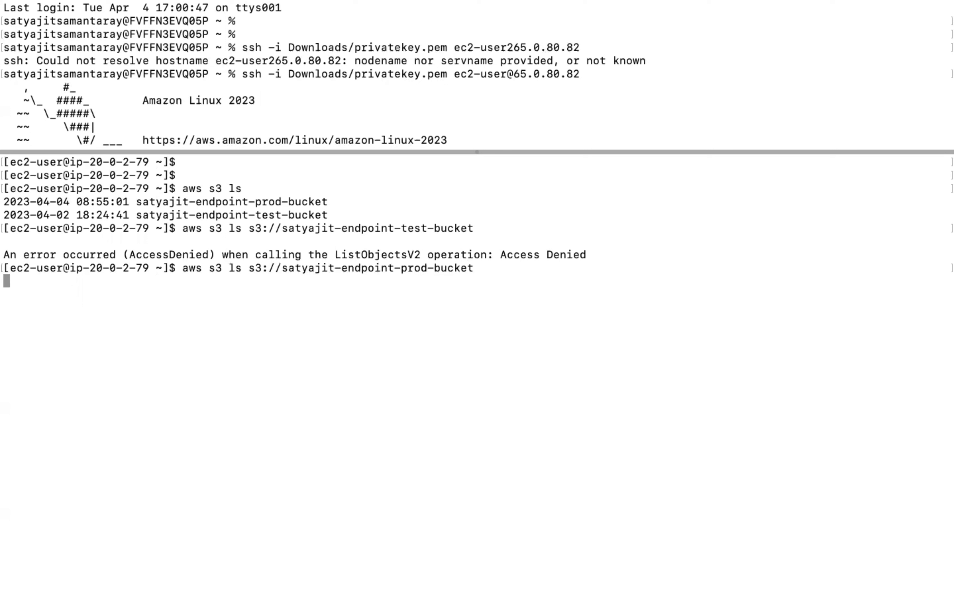